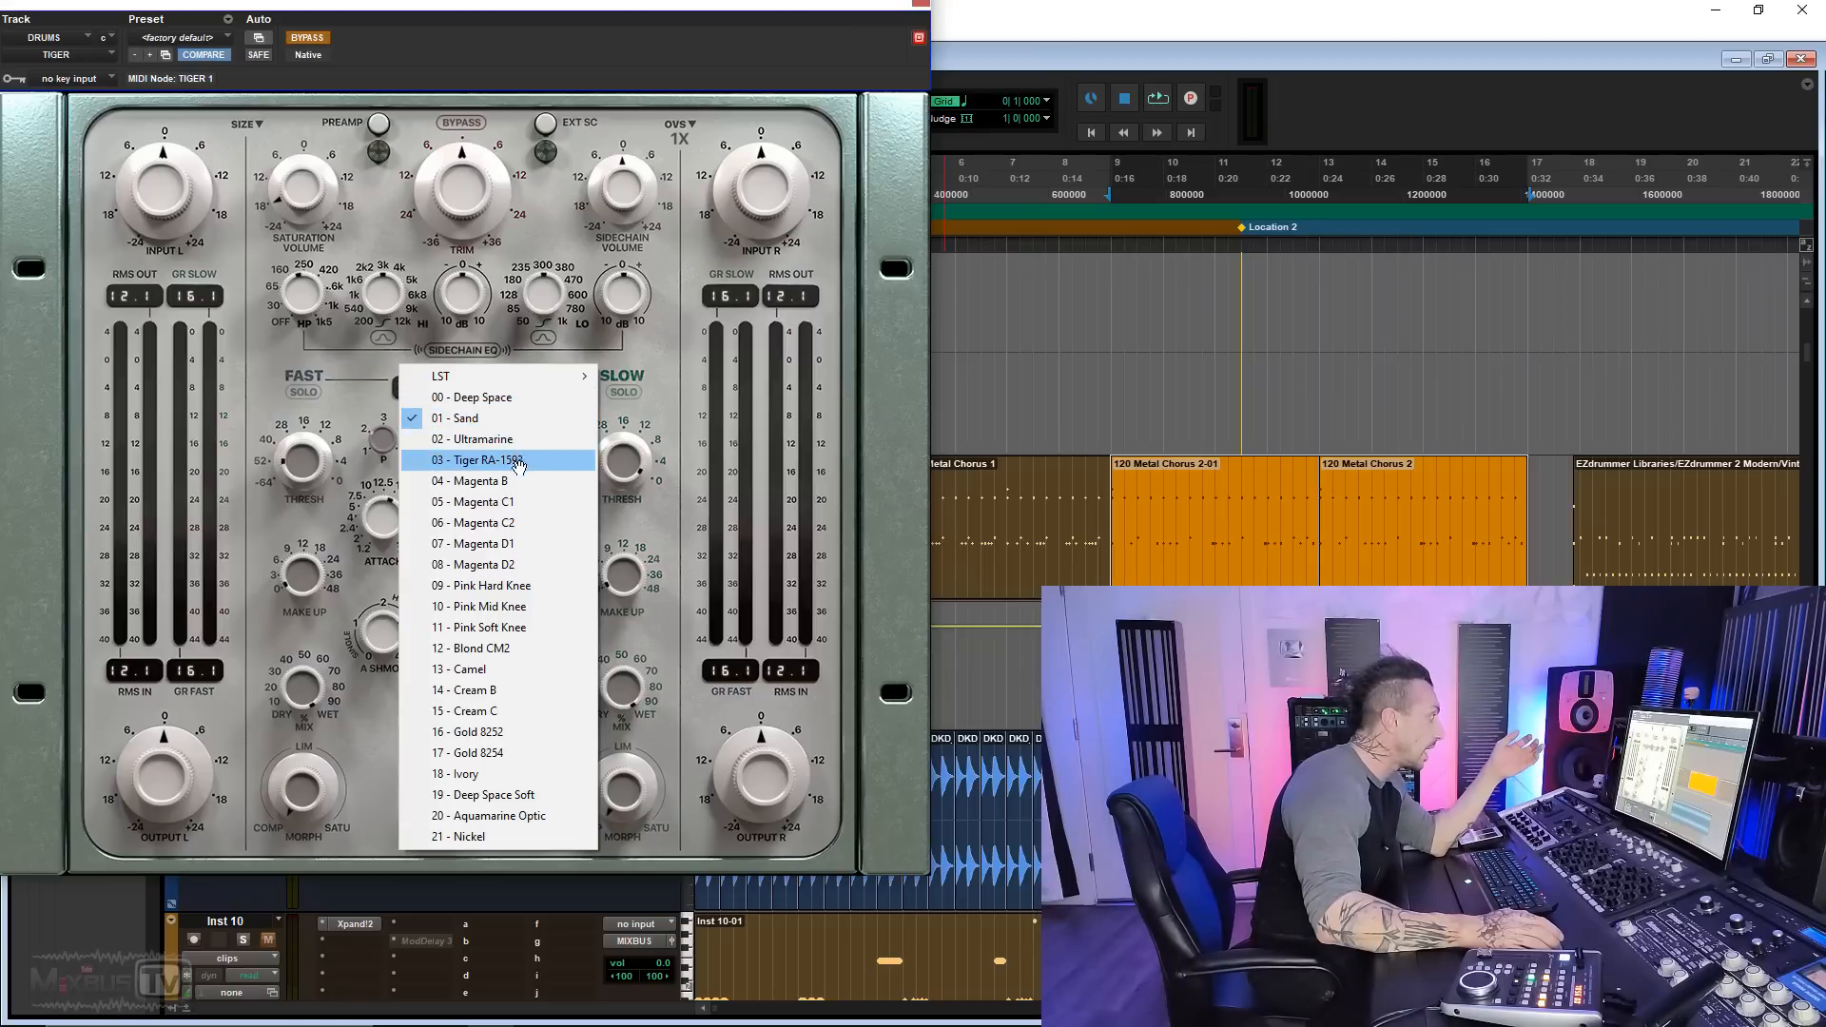
Step: Slightly adjust the Time slider in Fire The Tiger and close that plug-in window
click(671, 647)
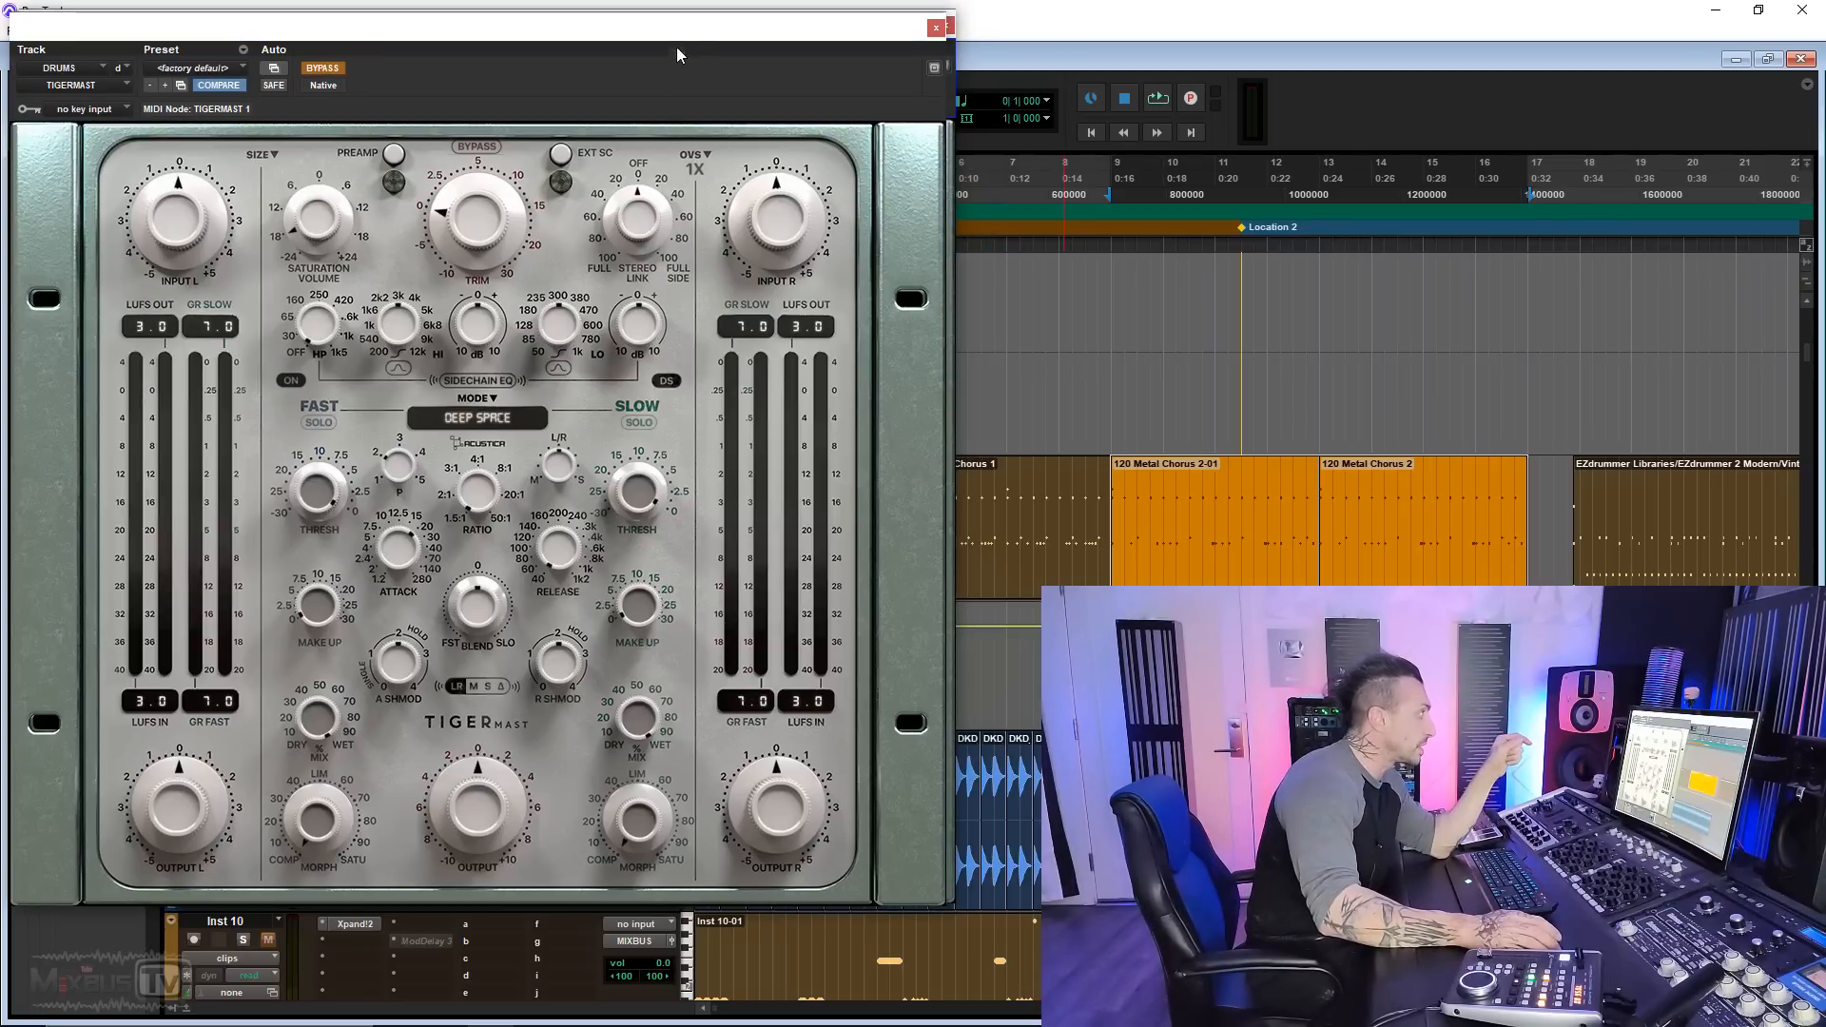
mouse_move(678, 47)
mouse_down()
mouse_move(663, 332)
mouse_move(659, 56)
mouse_up()
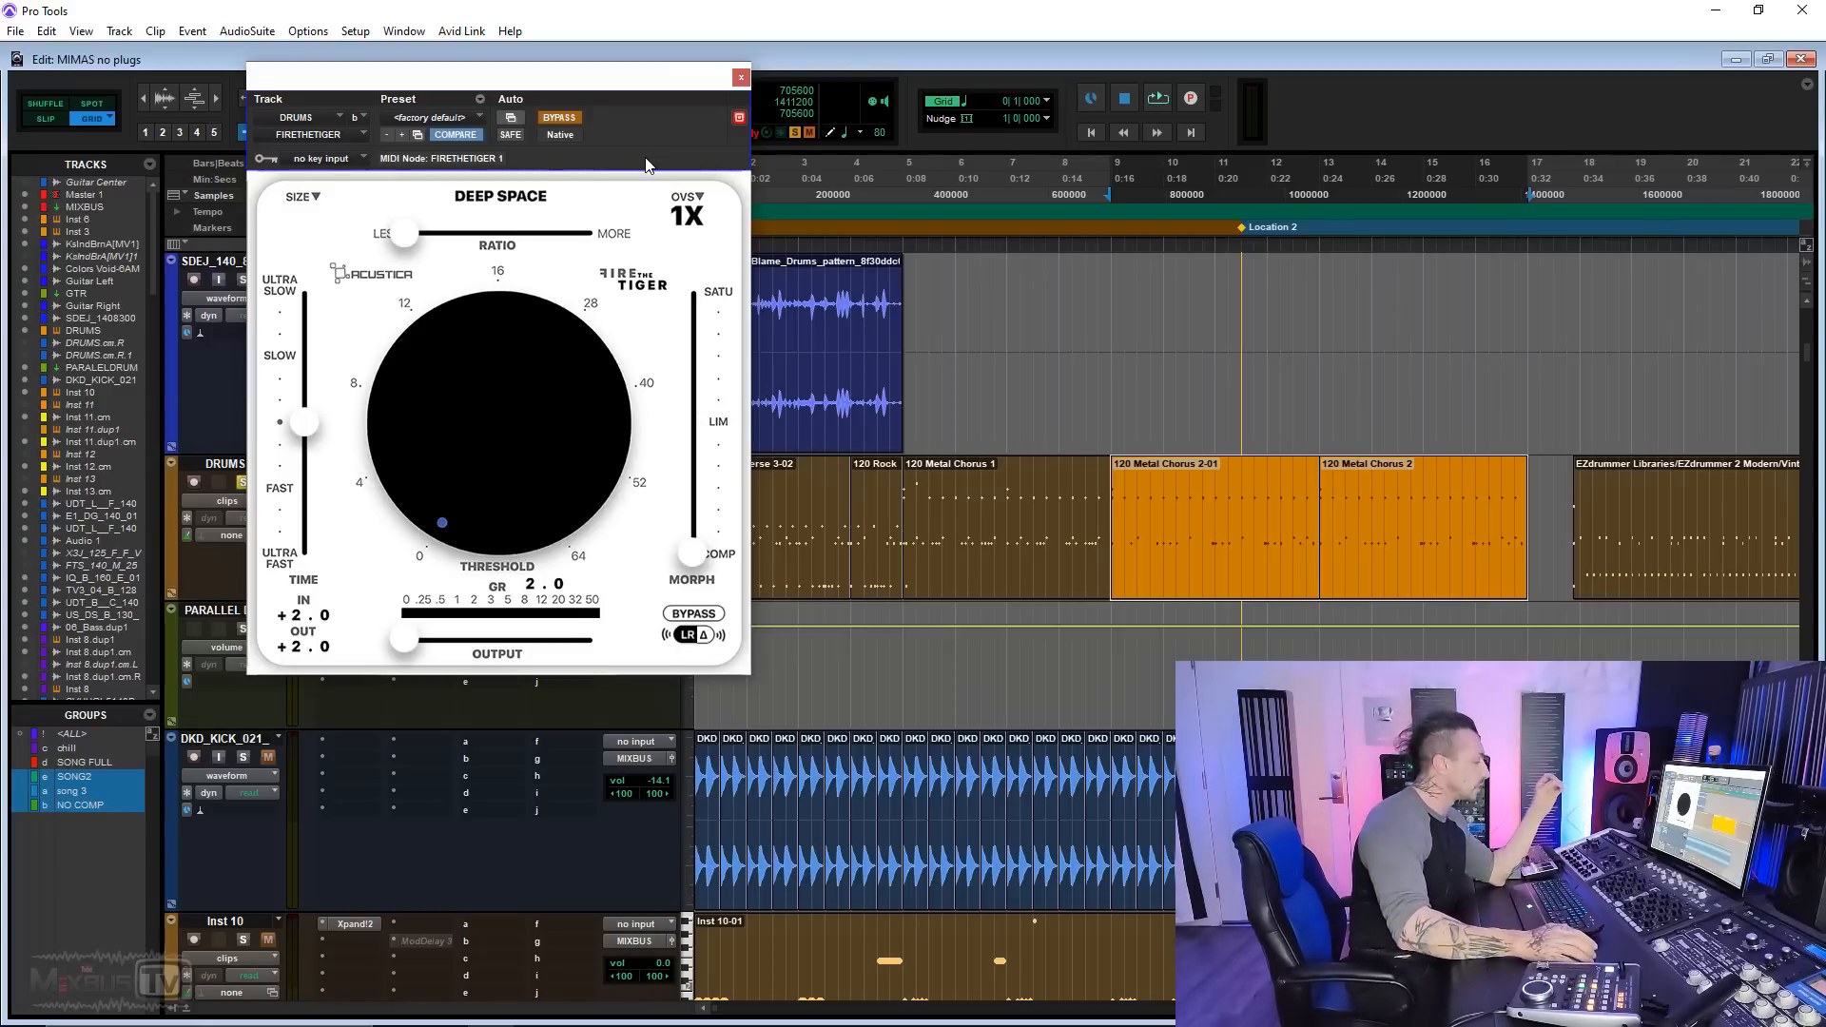
mouse_move(305, 429)
mouse_down()
mouse_move(307, 528)
mouse_move(308, 331)
mouse_move(308, 532)
mouse_move(309, 345)
mouse_move(315, 435)
mouse_up()
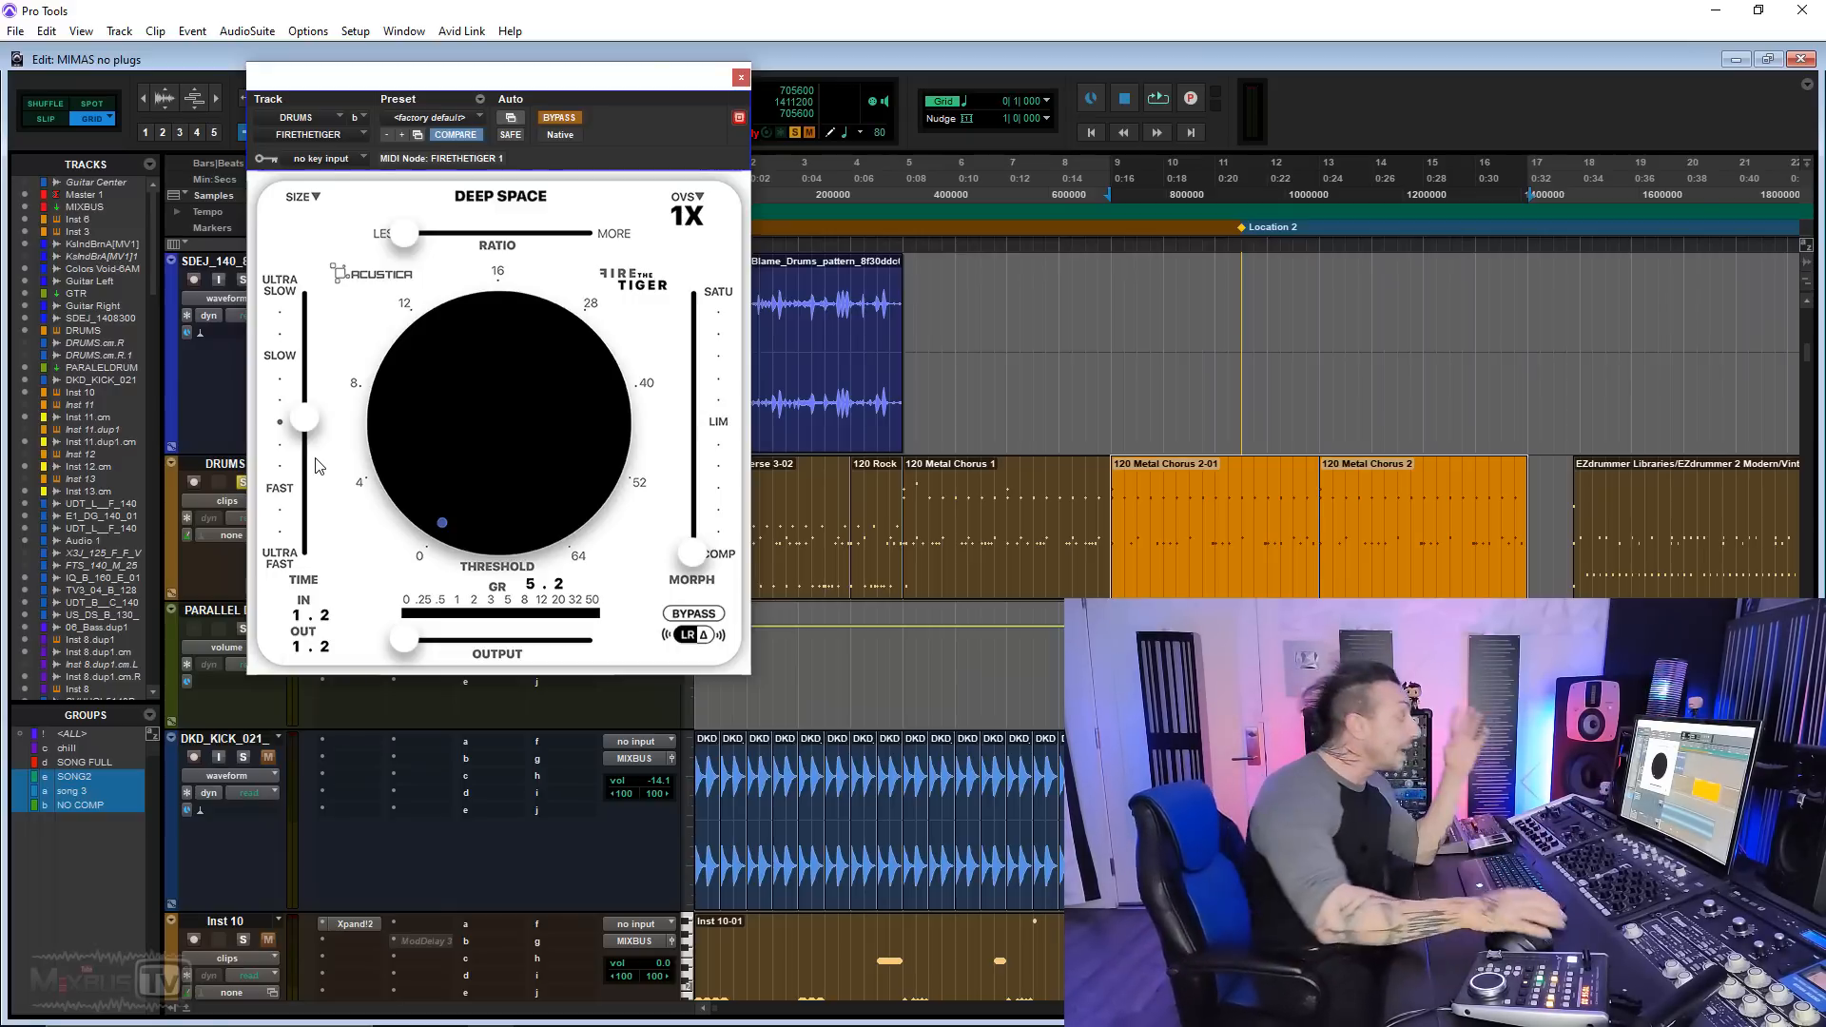
click(742, 78)
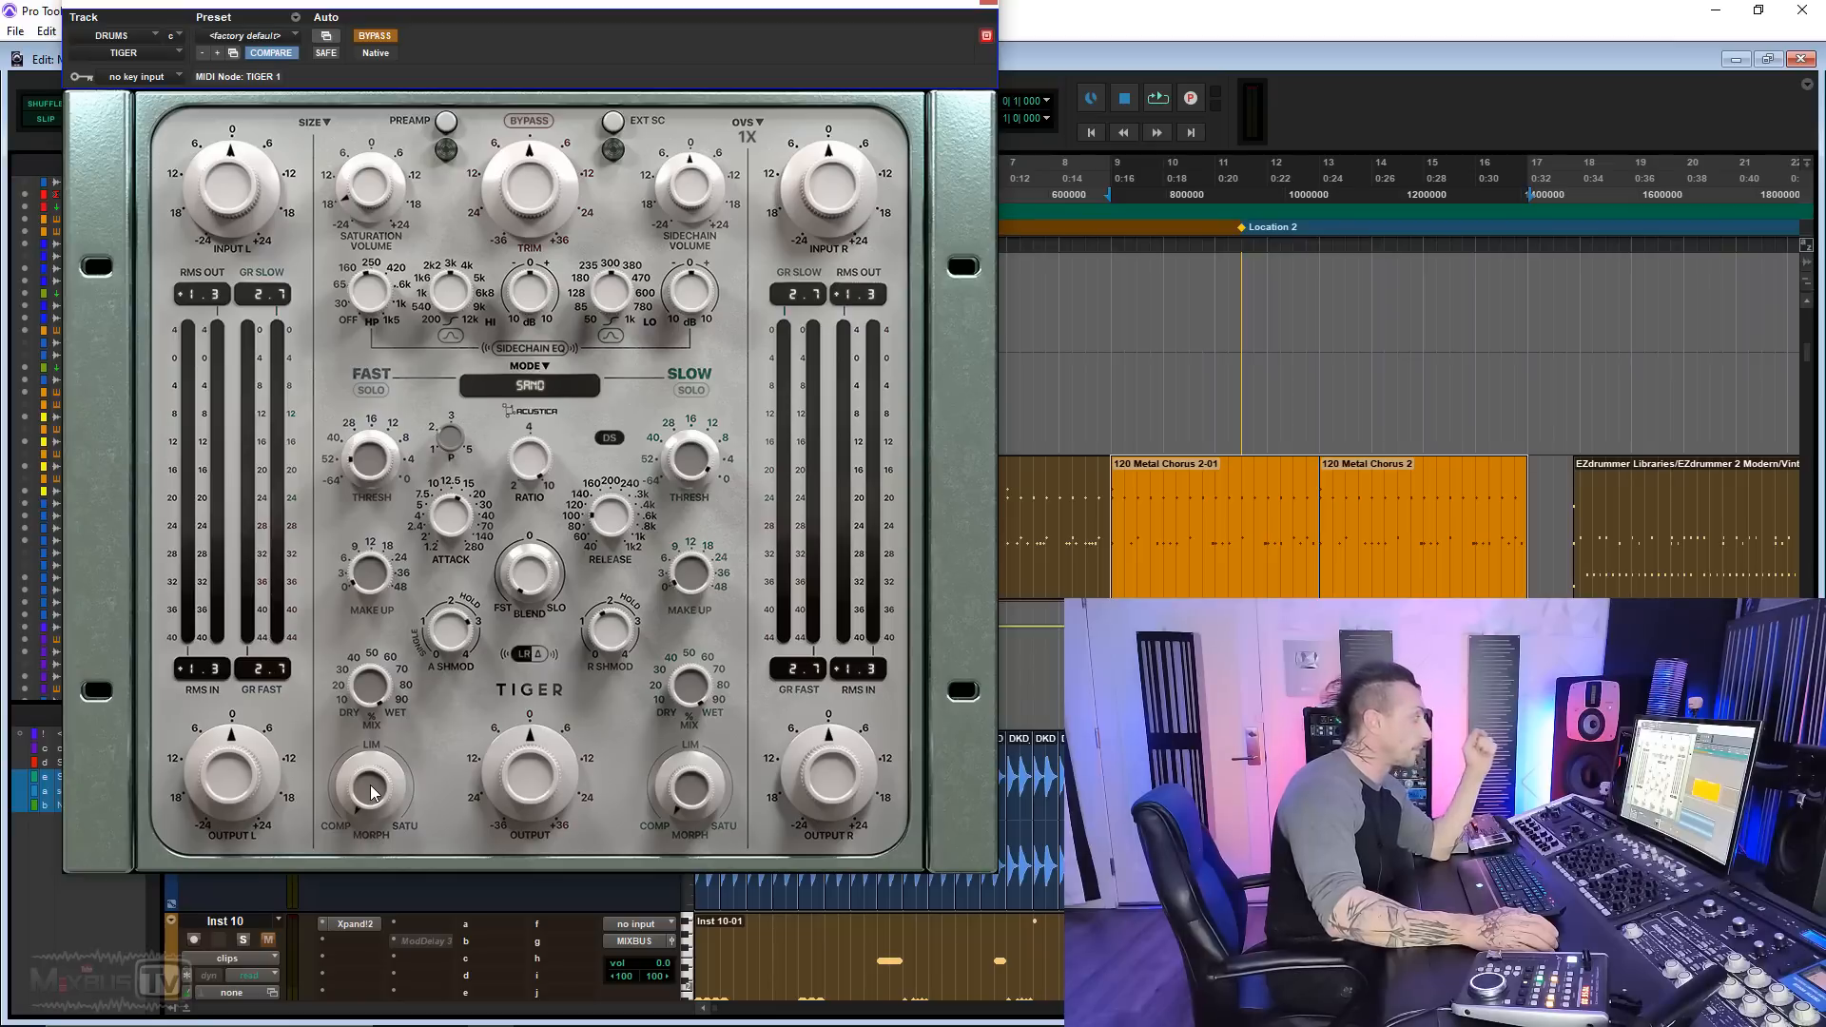
Step: Try the fast section's Morph knob and the Preamp switch in Tiger, and browse the list of compressor modes
drag(373, 792, 392, 837)
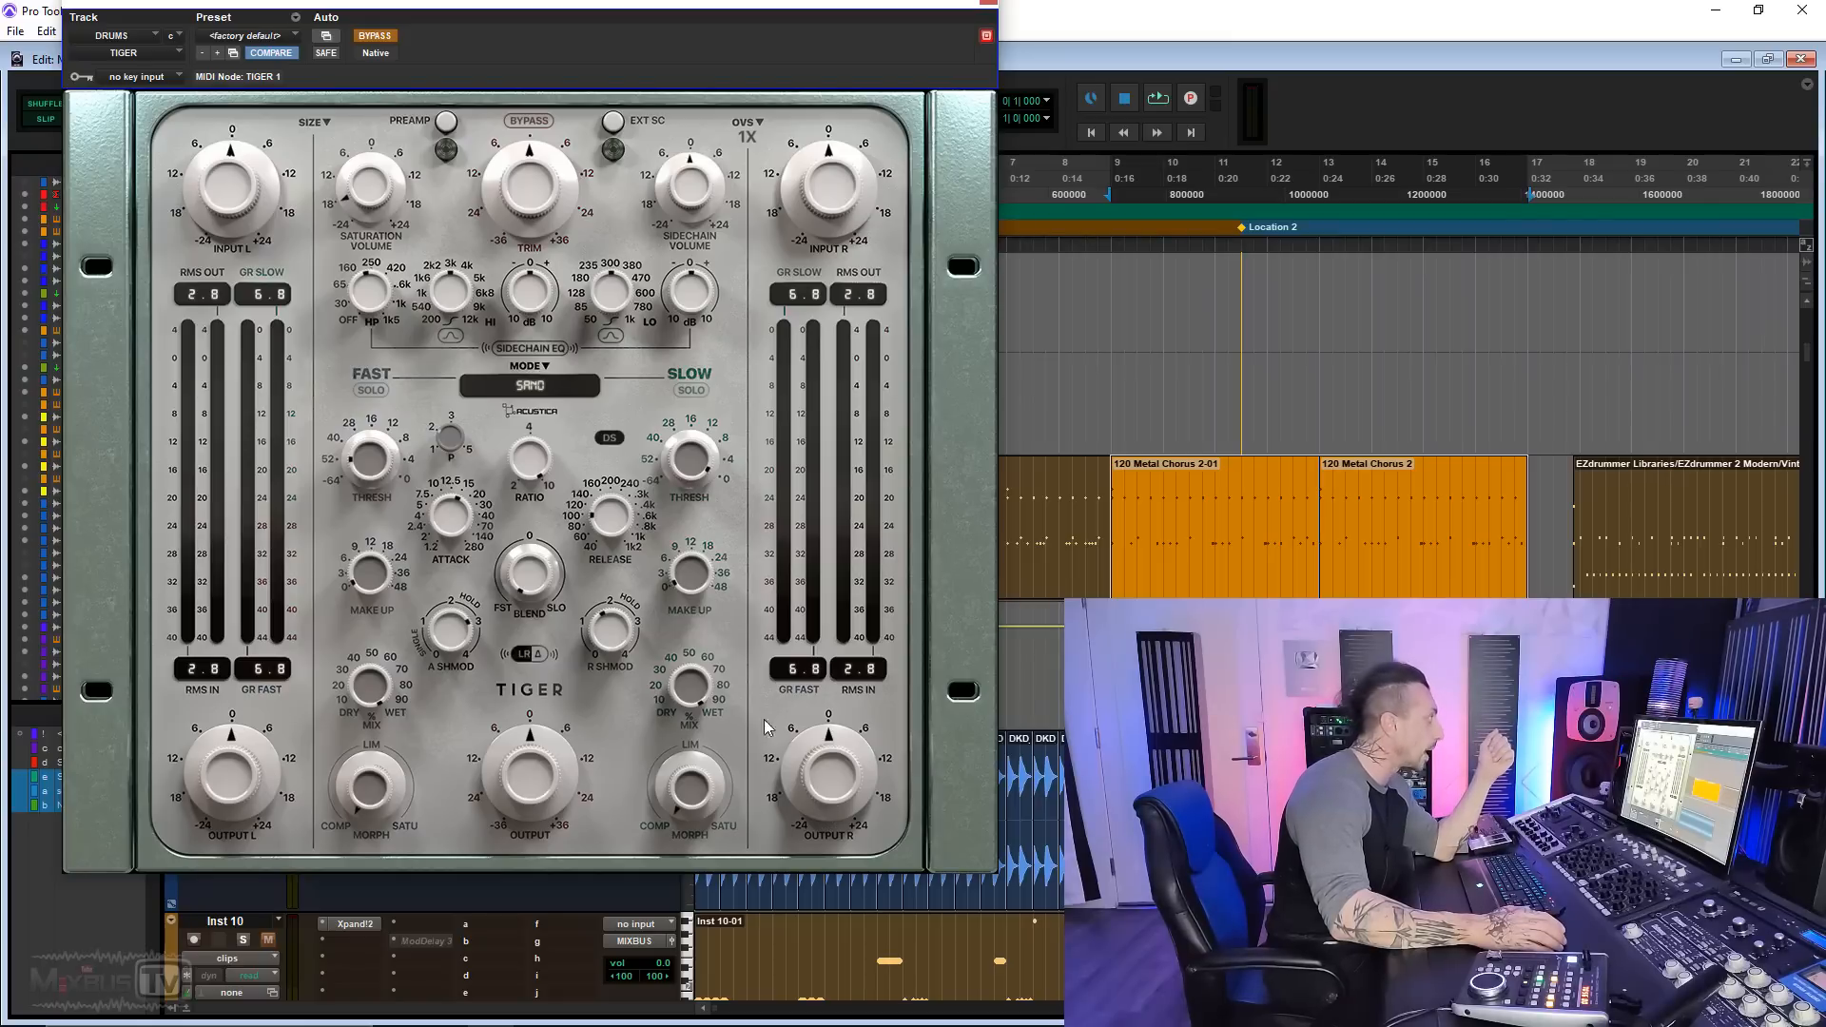
click(447, 123)
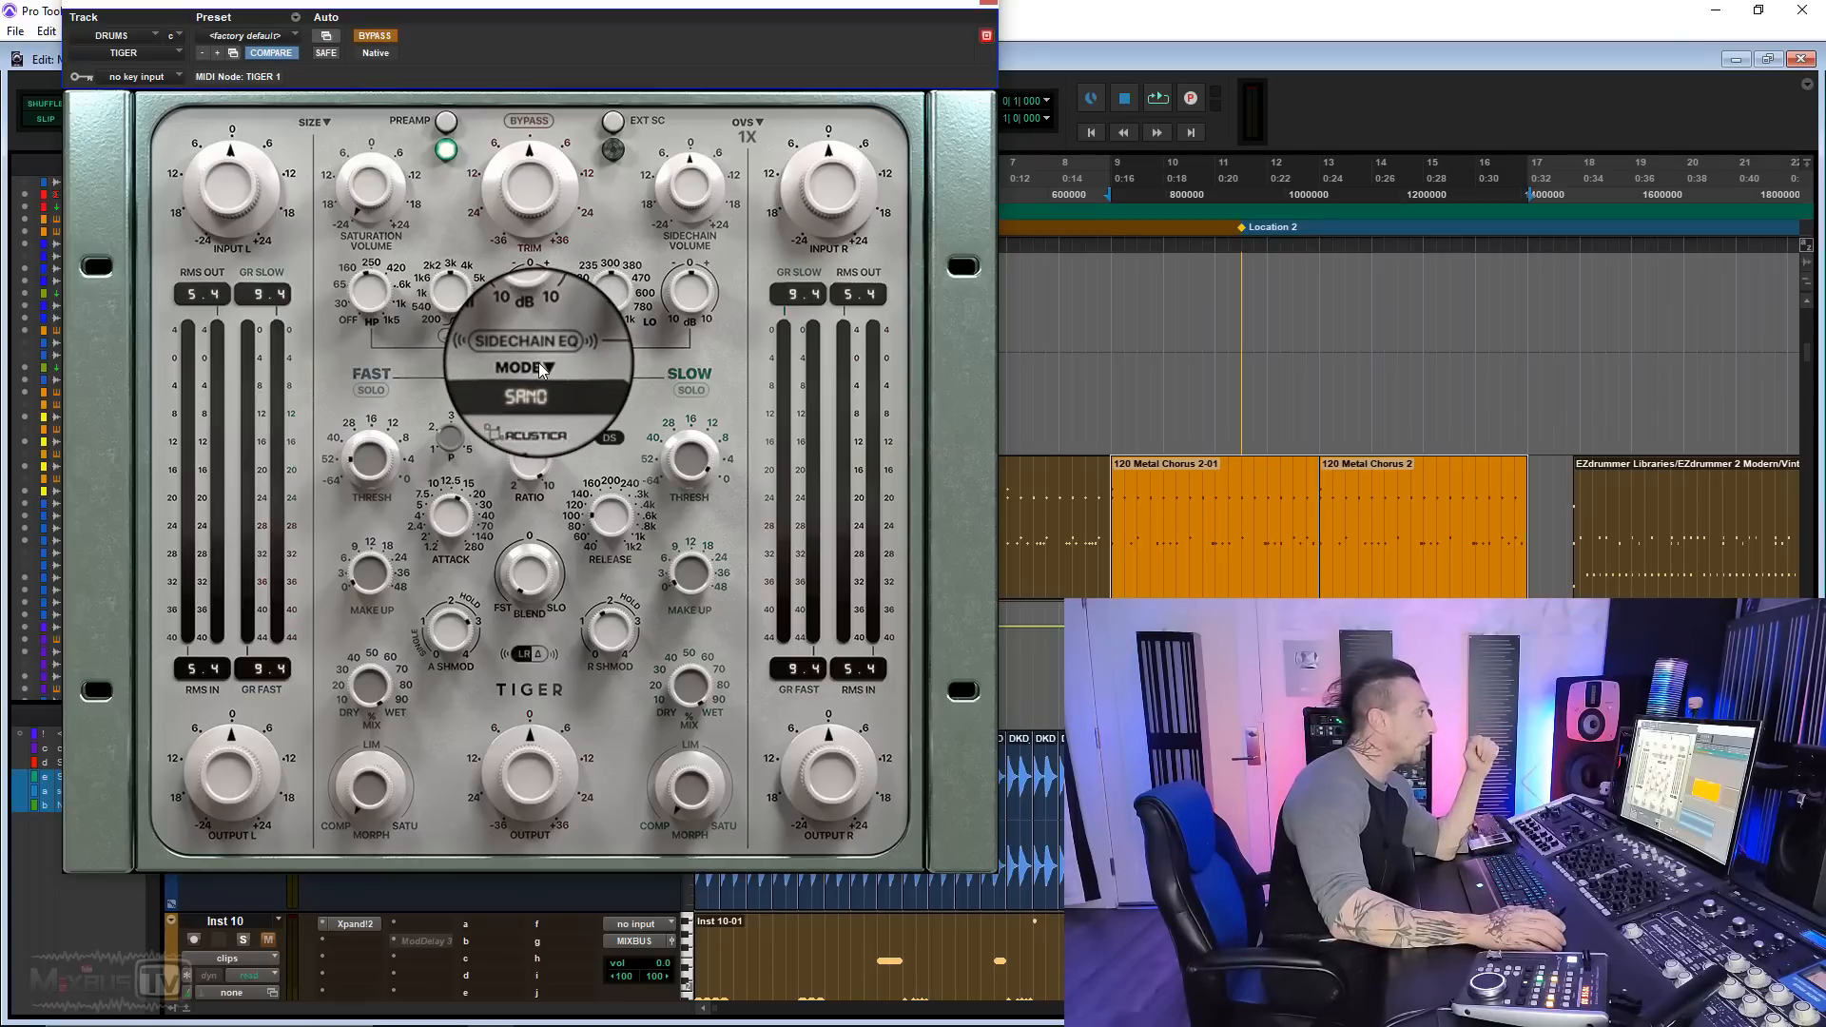
click(538, 366)
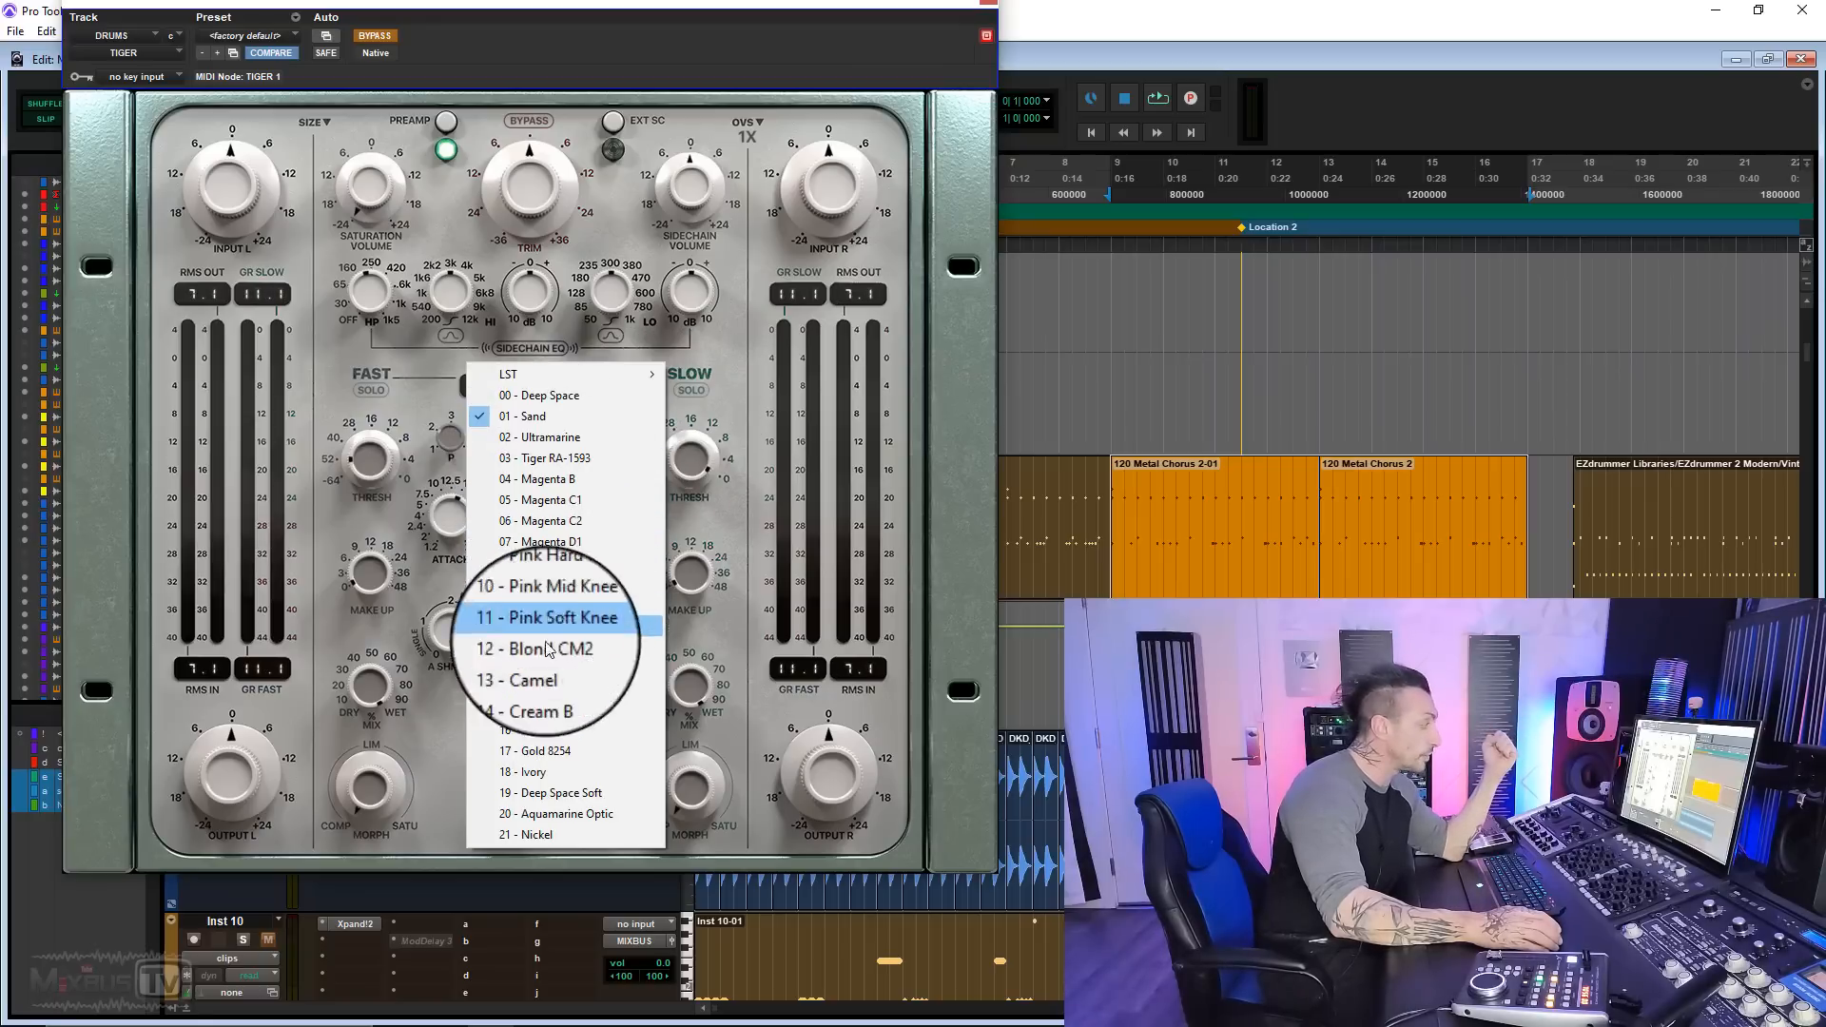
click(740, 407)
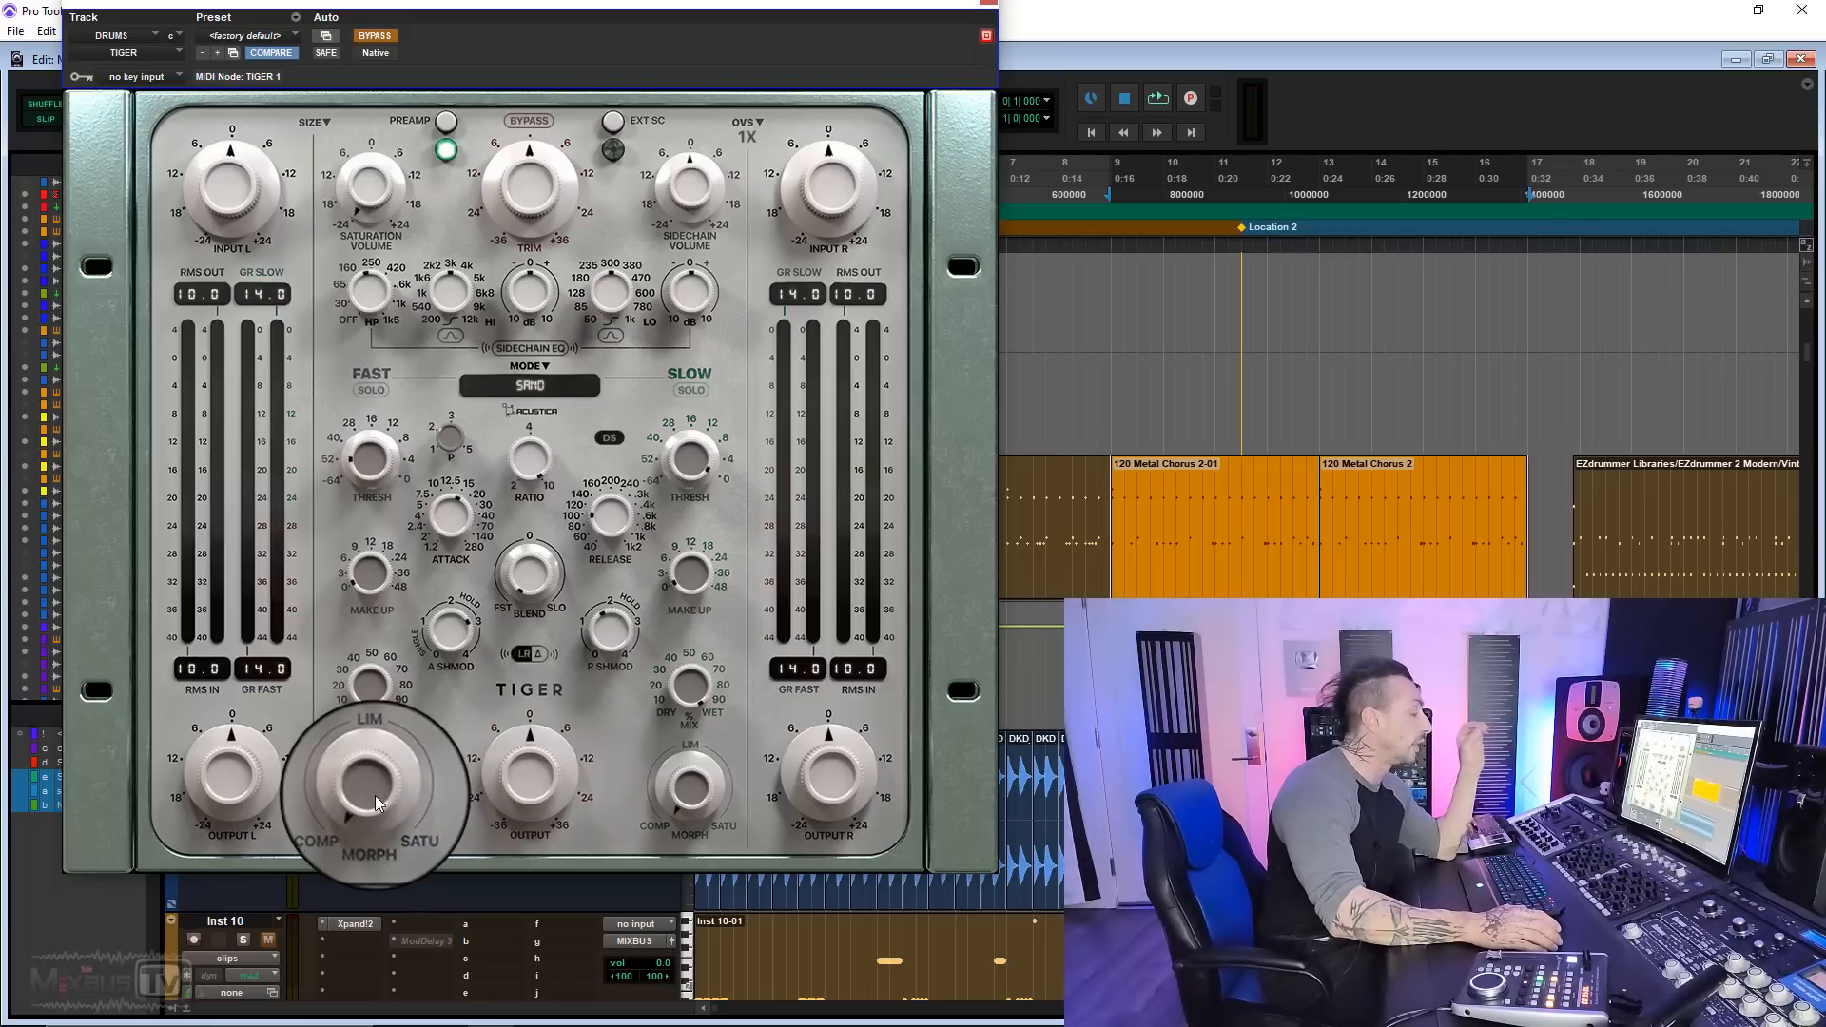
drag(370, 792, 384, 654)
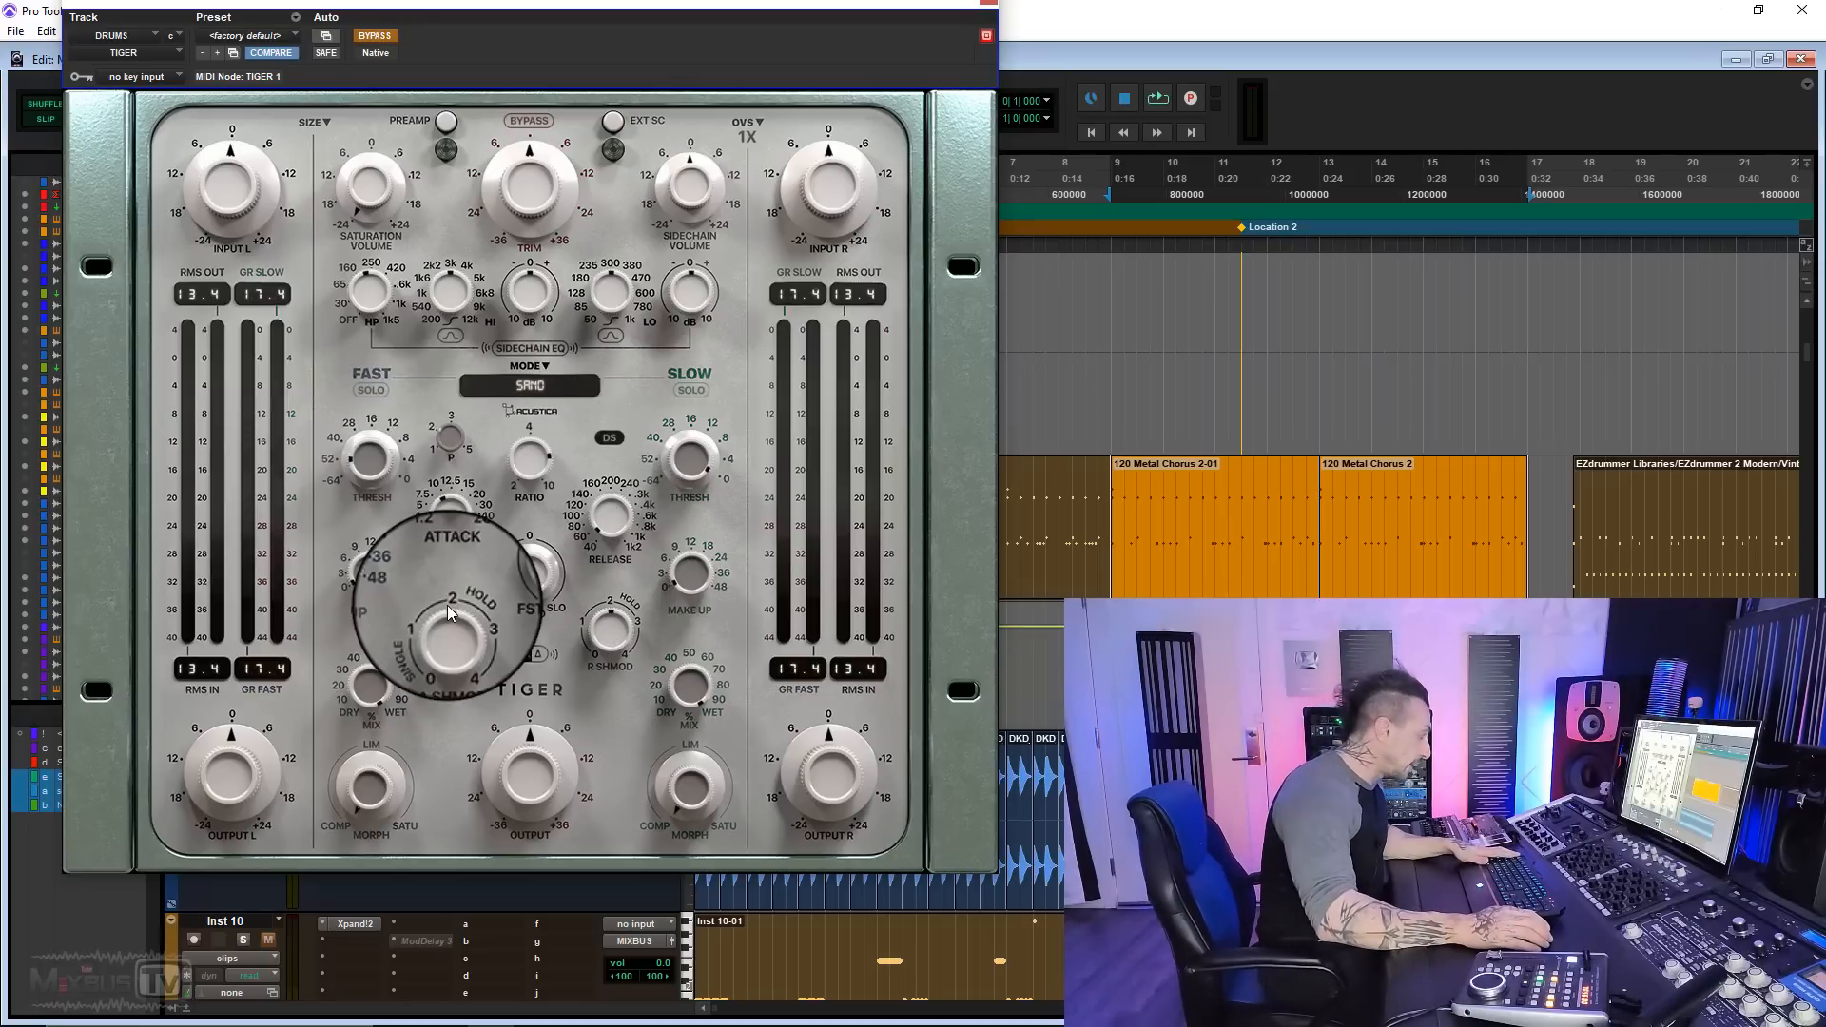
Step: Play the looped drum section through the un-bypassed Tiger, auditioning the Deep Space, Sand and Ultramarine modes in turn
click(527, 386)
key(space)
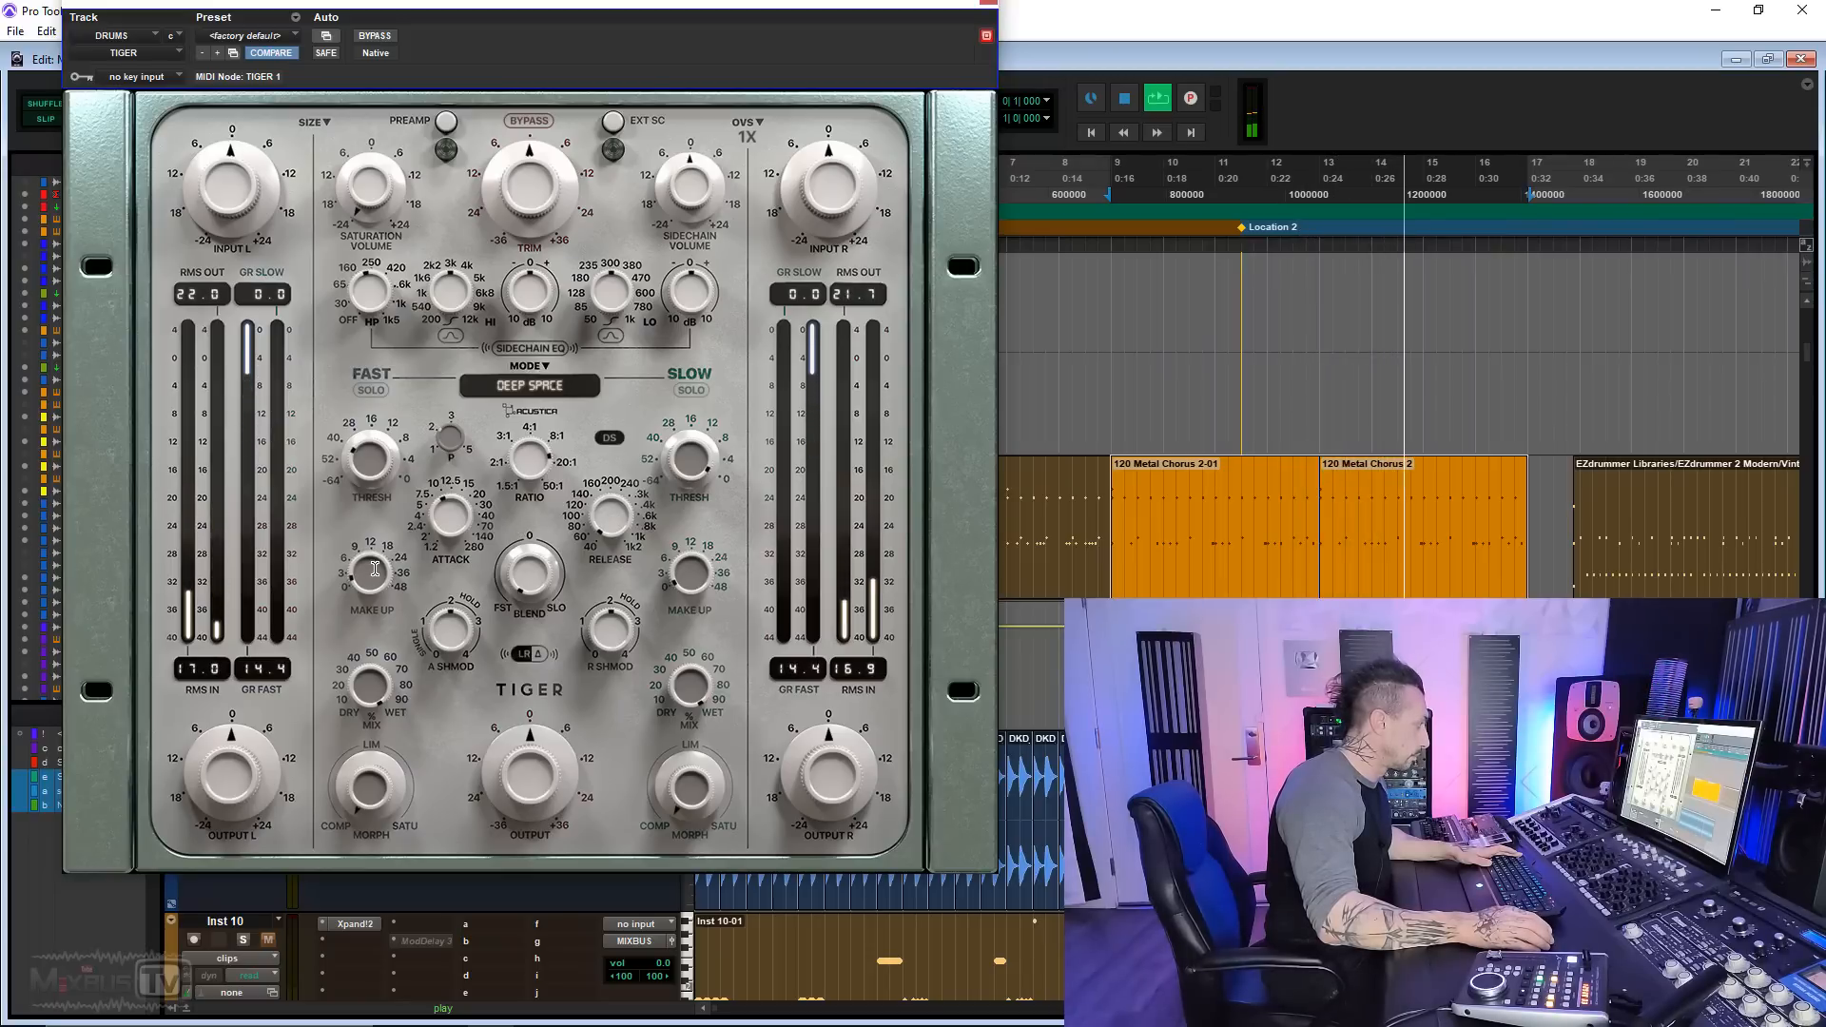
click(530, 385)
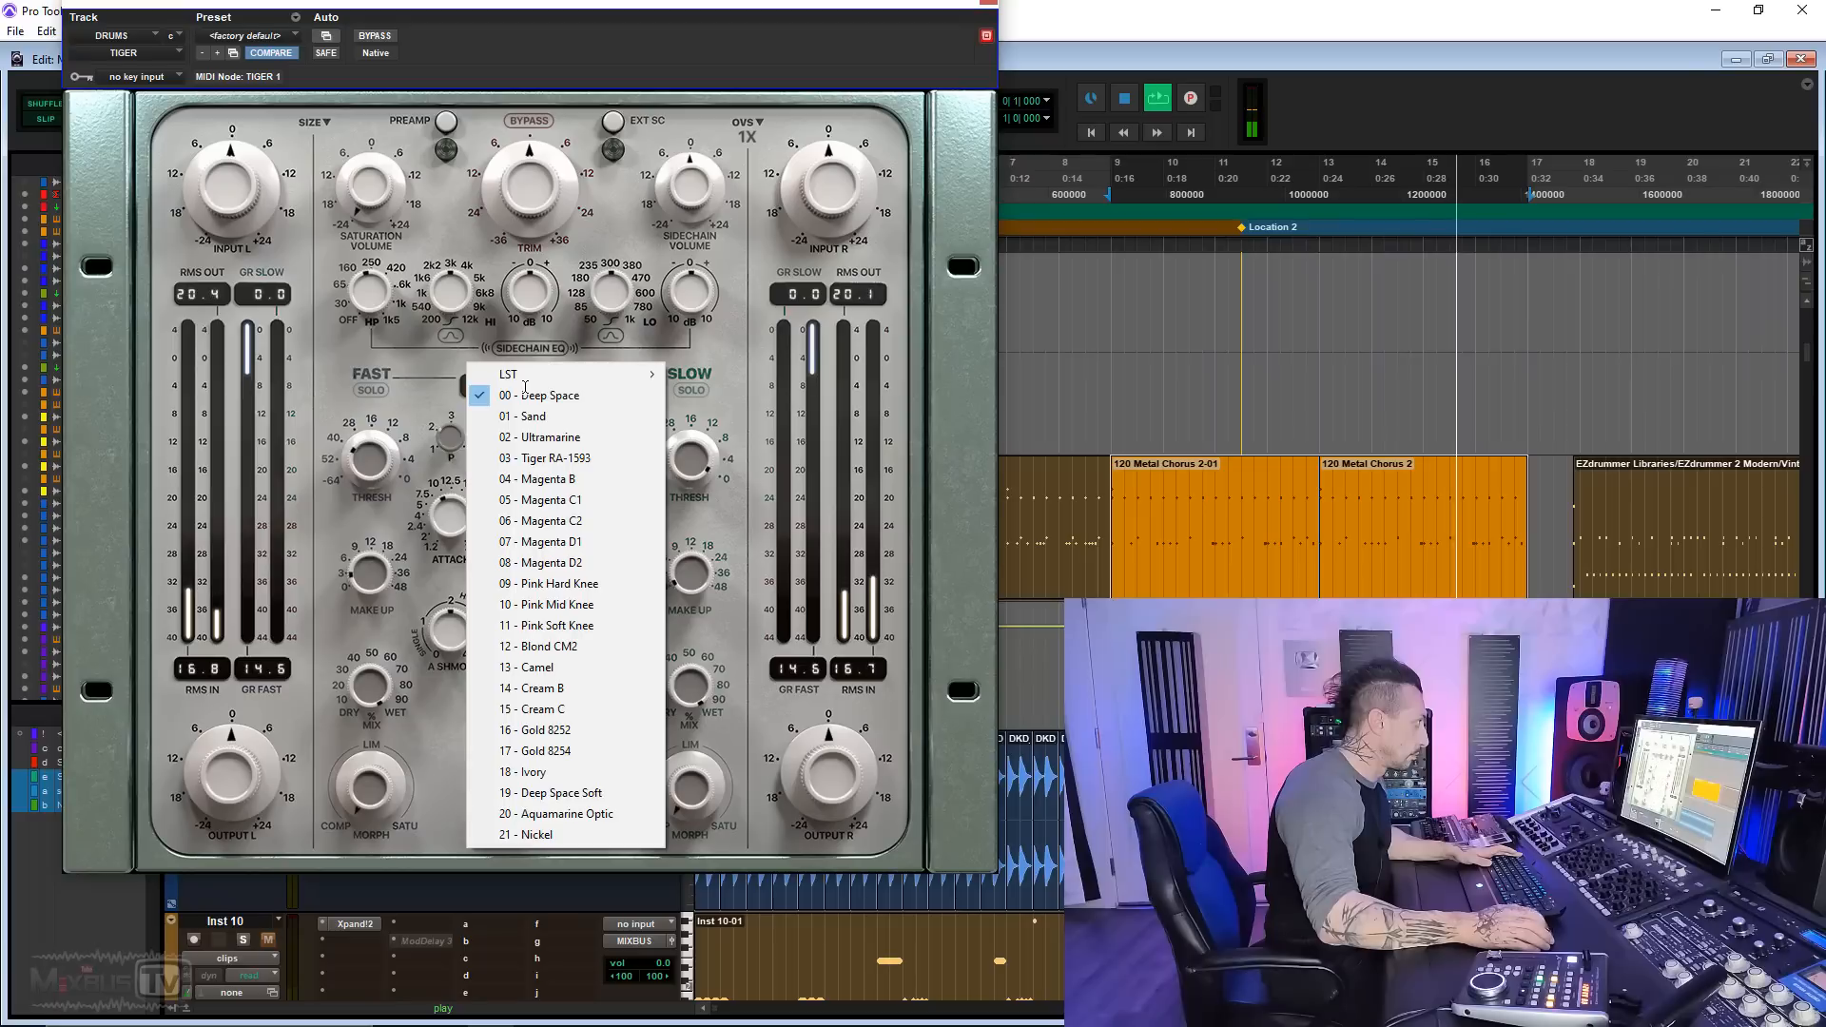
click(552, 418)
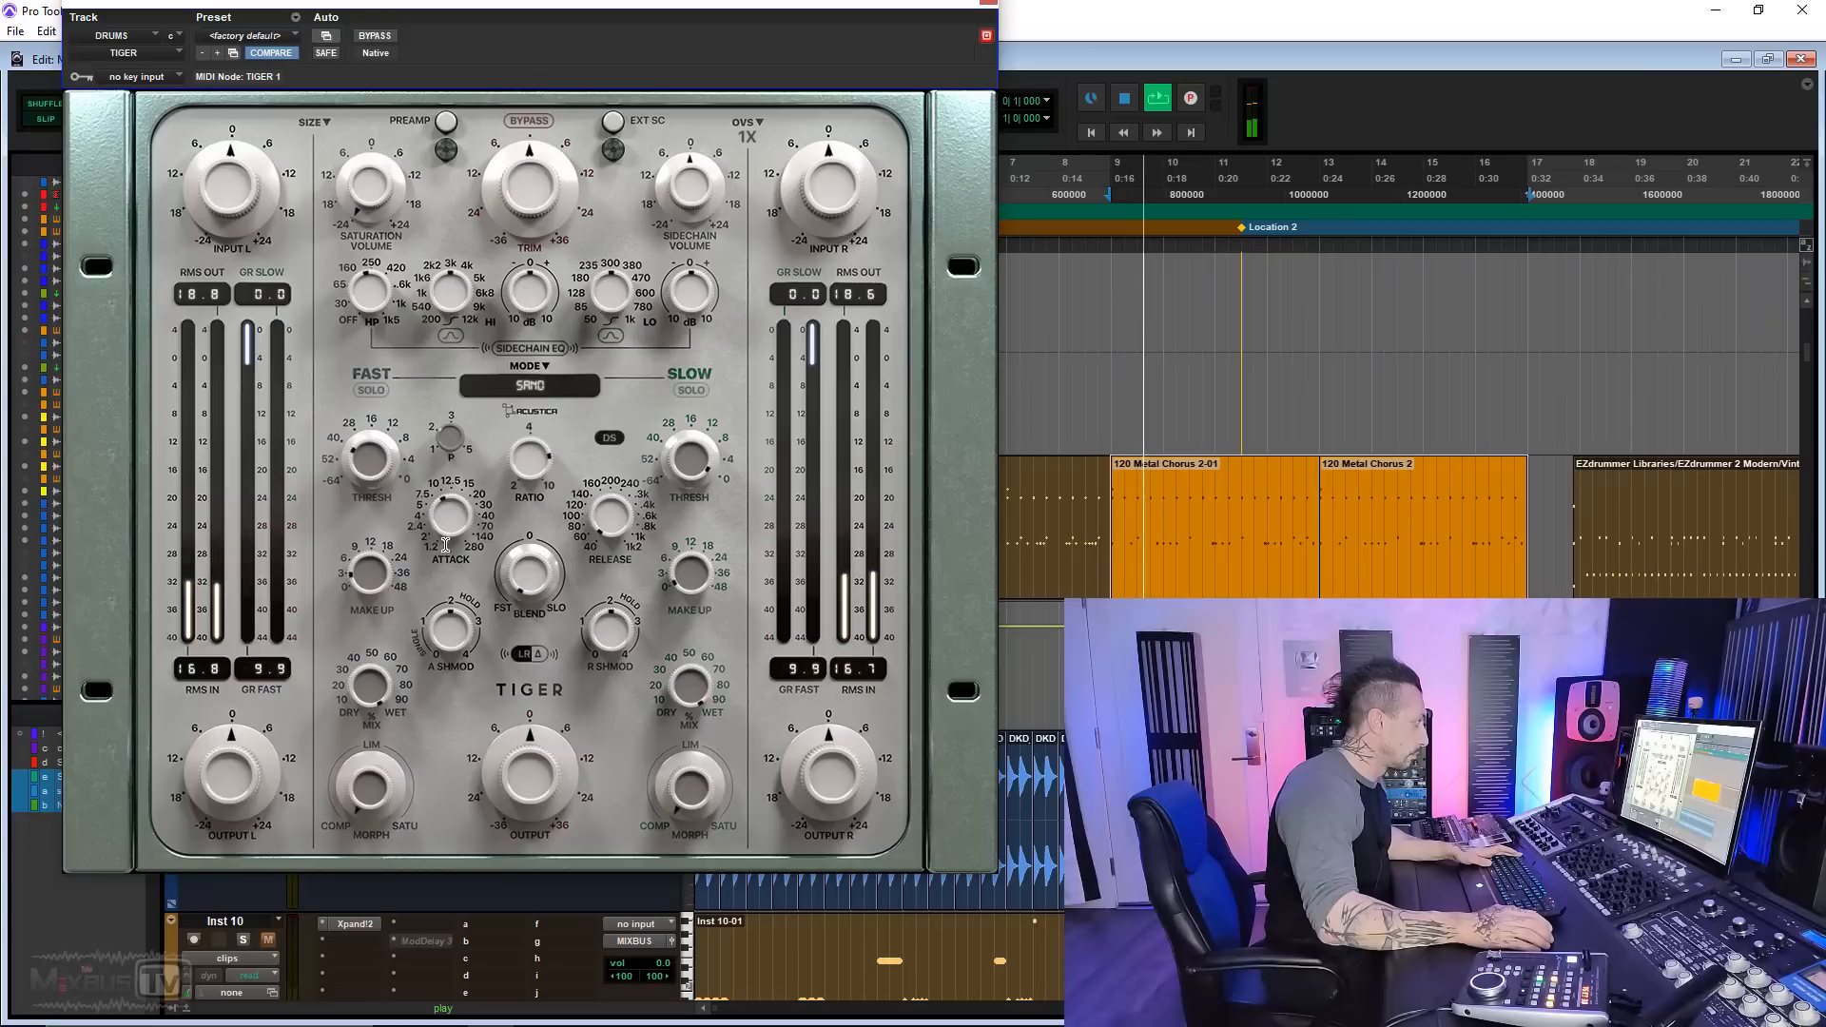
click(532, 384)
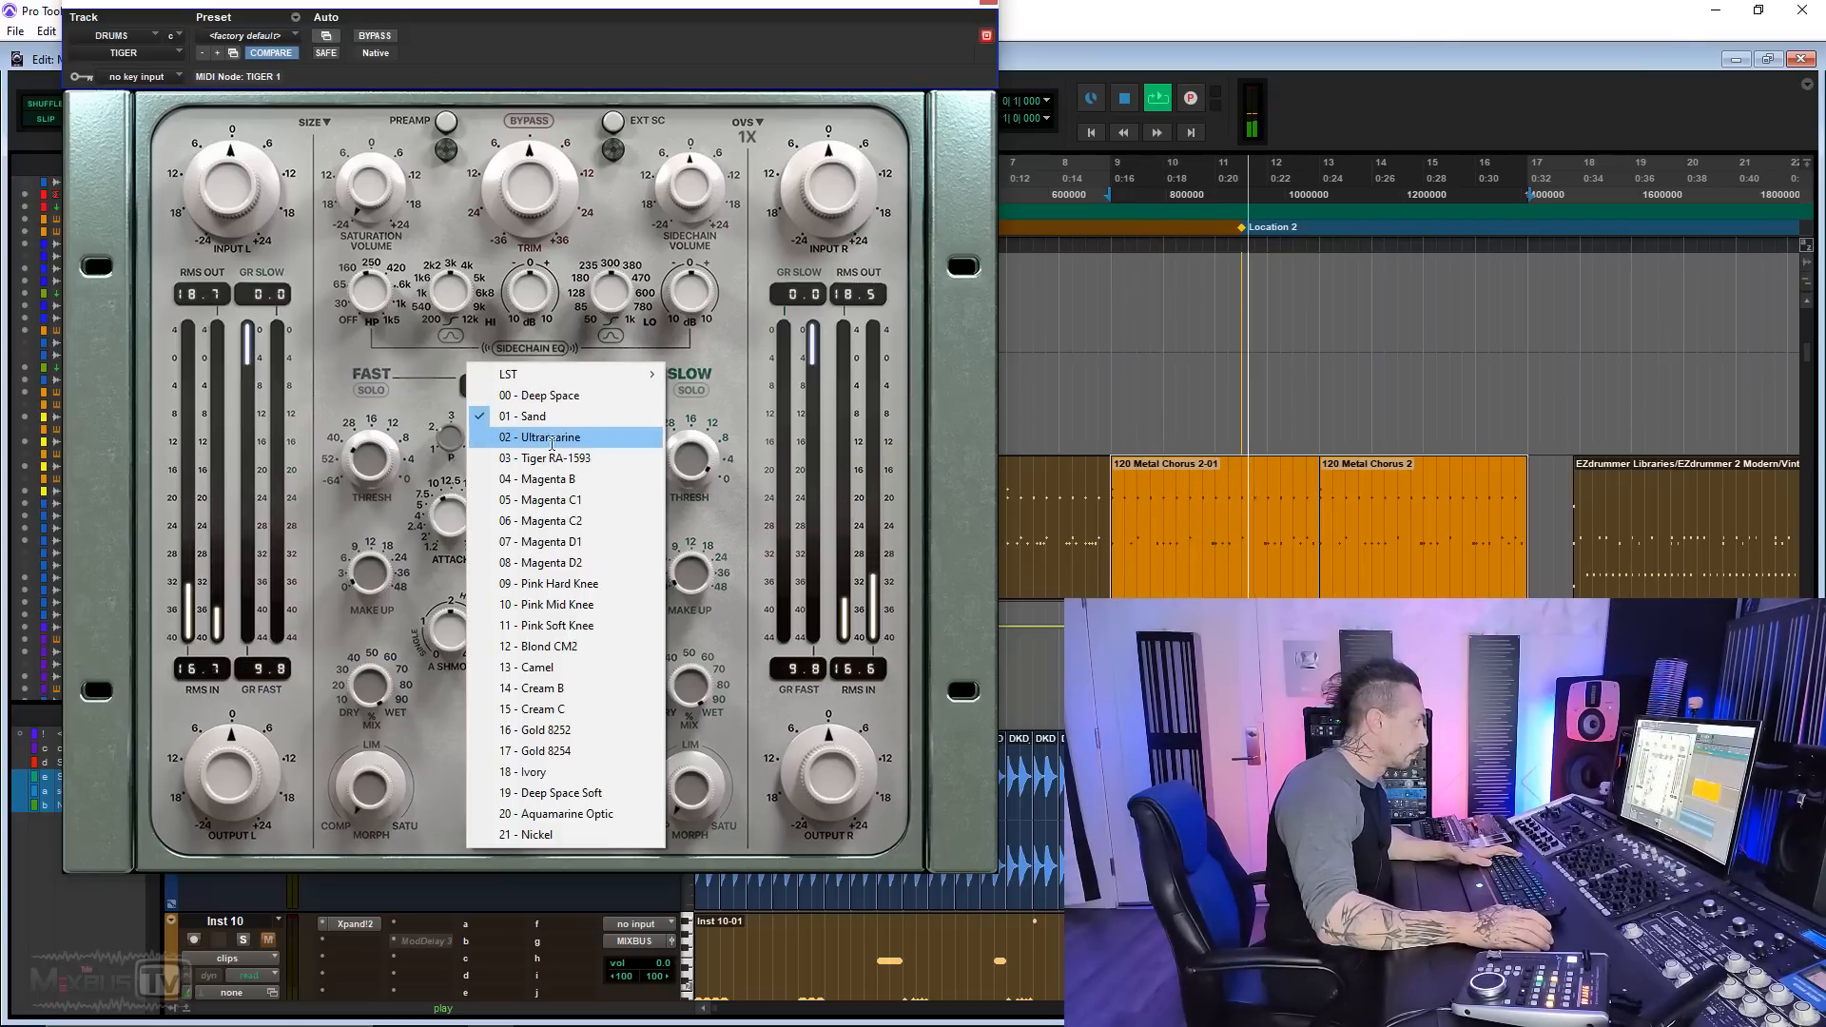
click(552, 438)
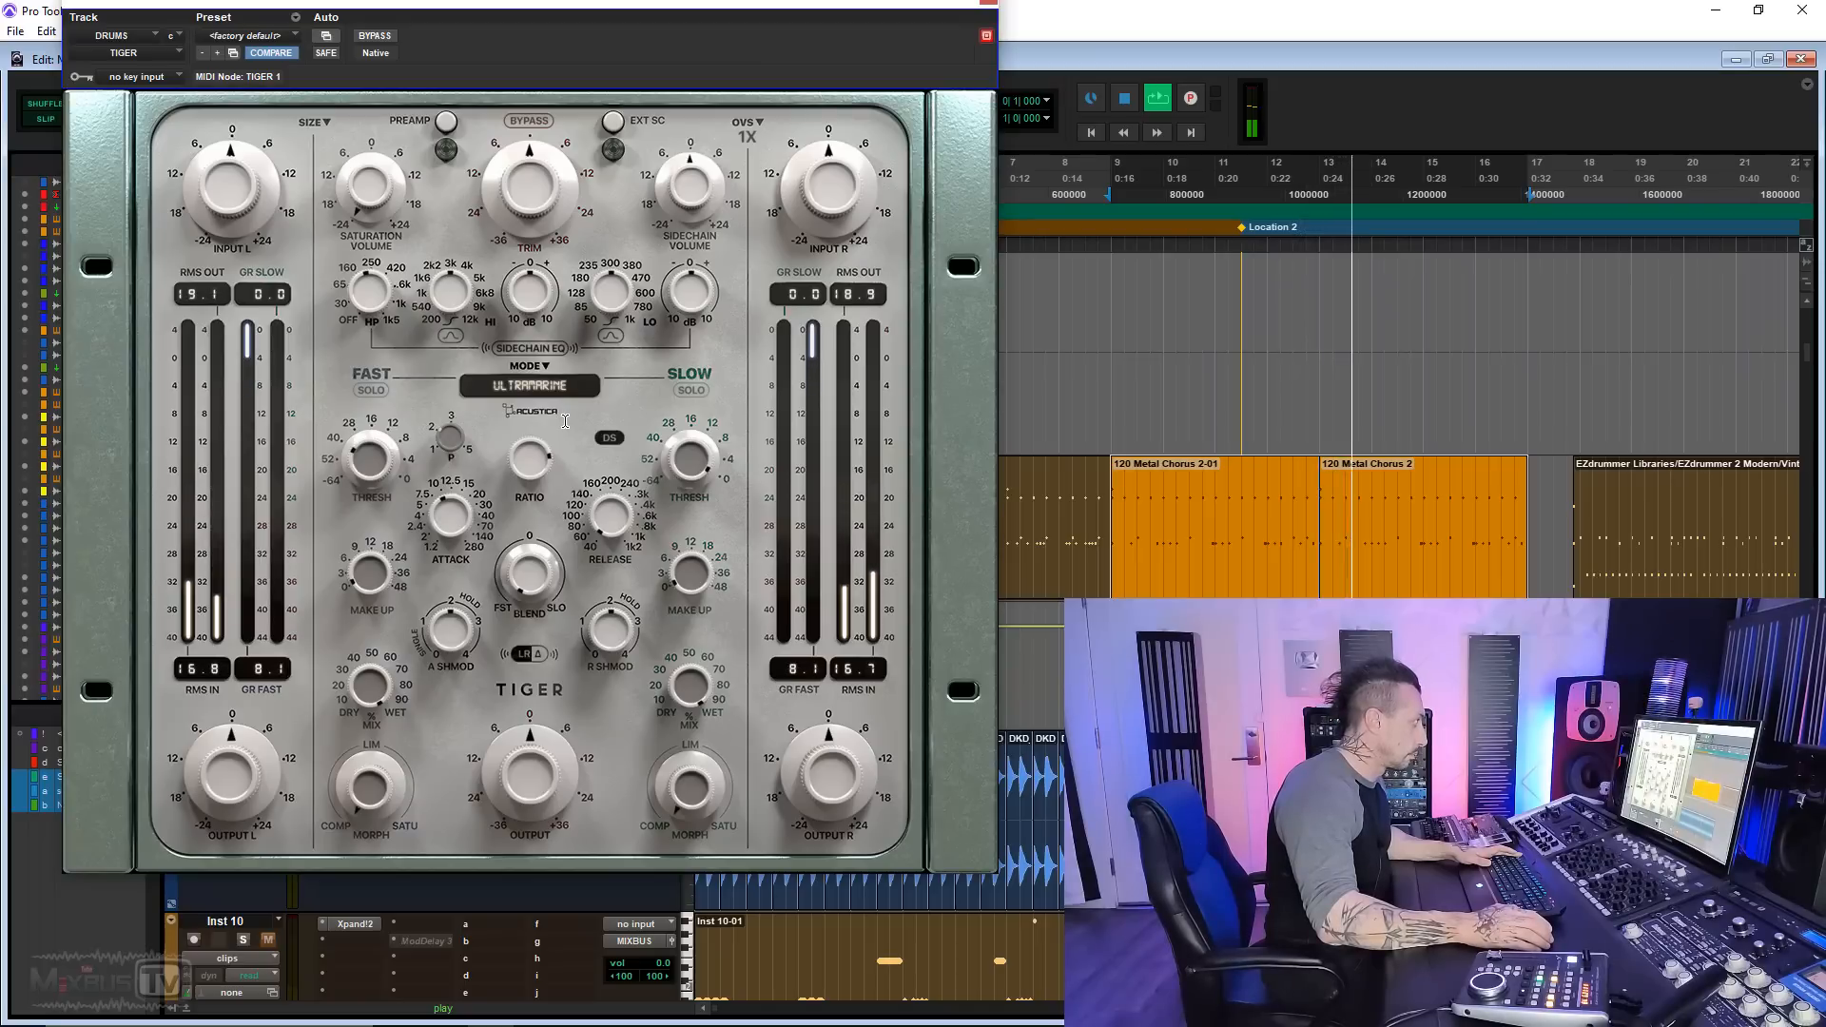
Step: Audition the Tiger RA-1593, Magenta B and Magenta C2 compressor modes on the playing drums
click(538, 386)
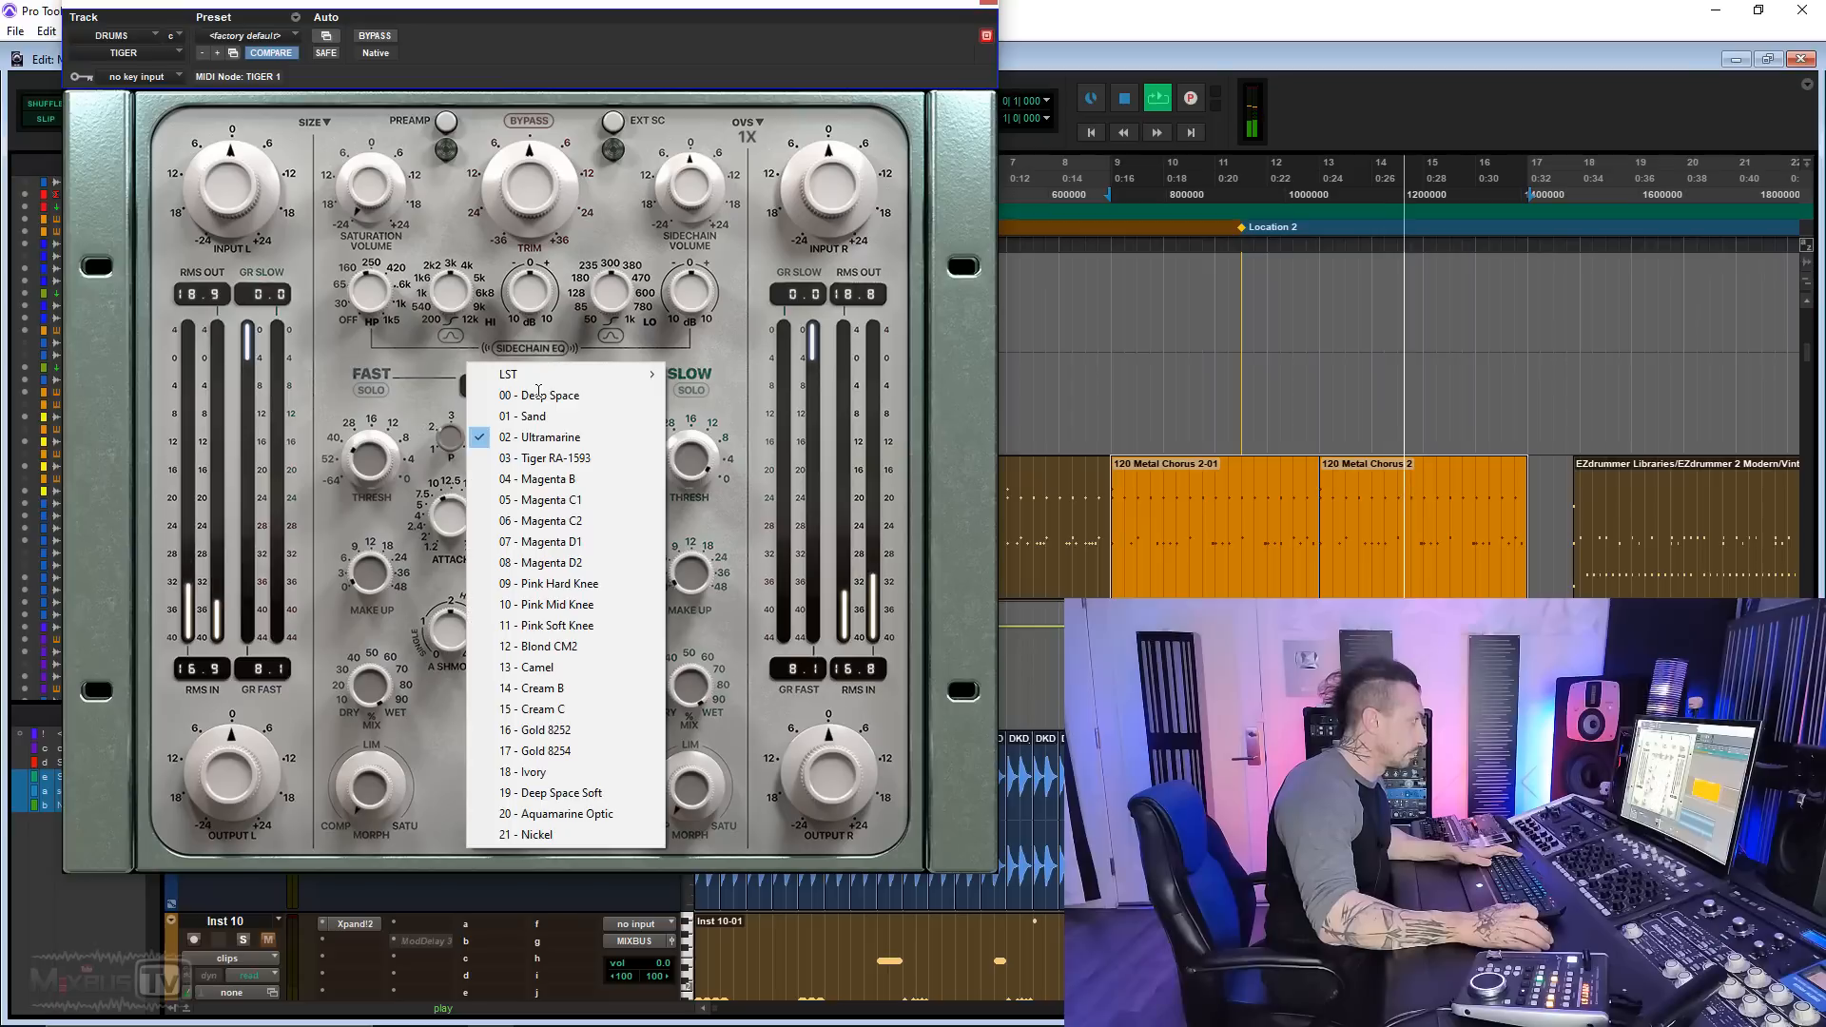
click(548, 460)
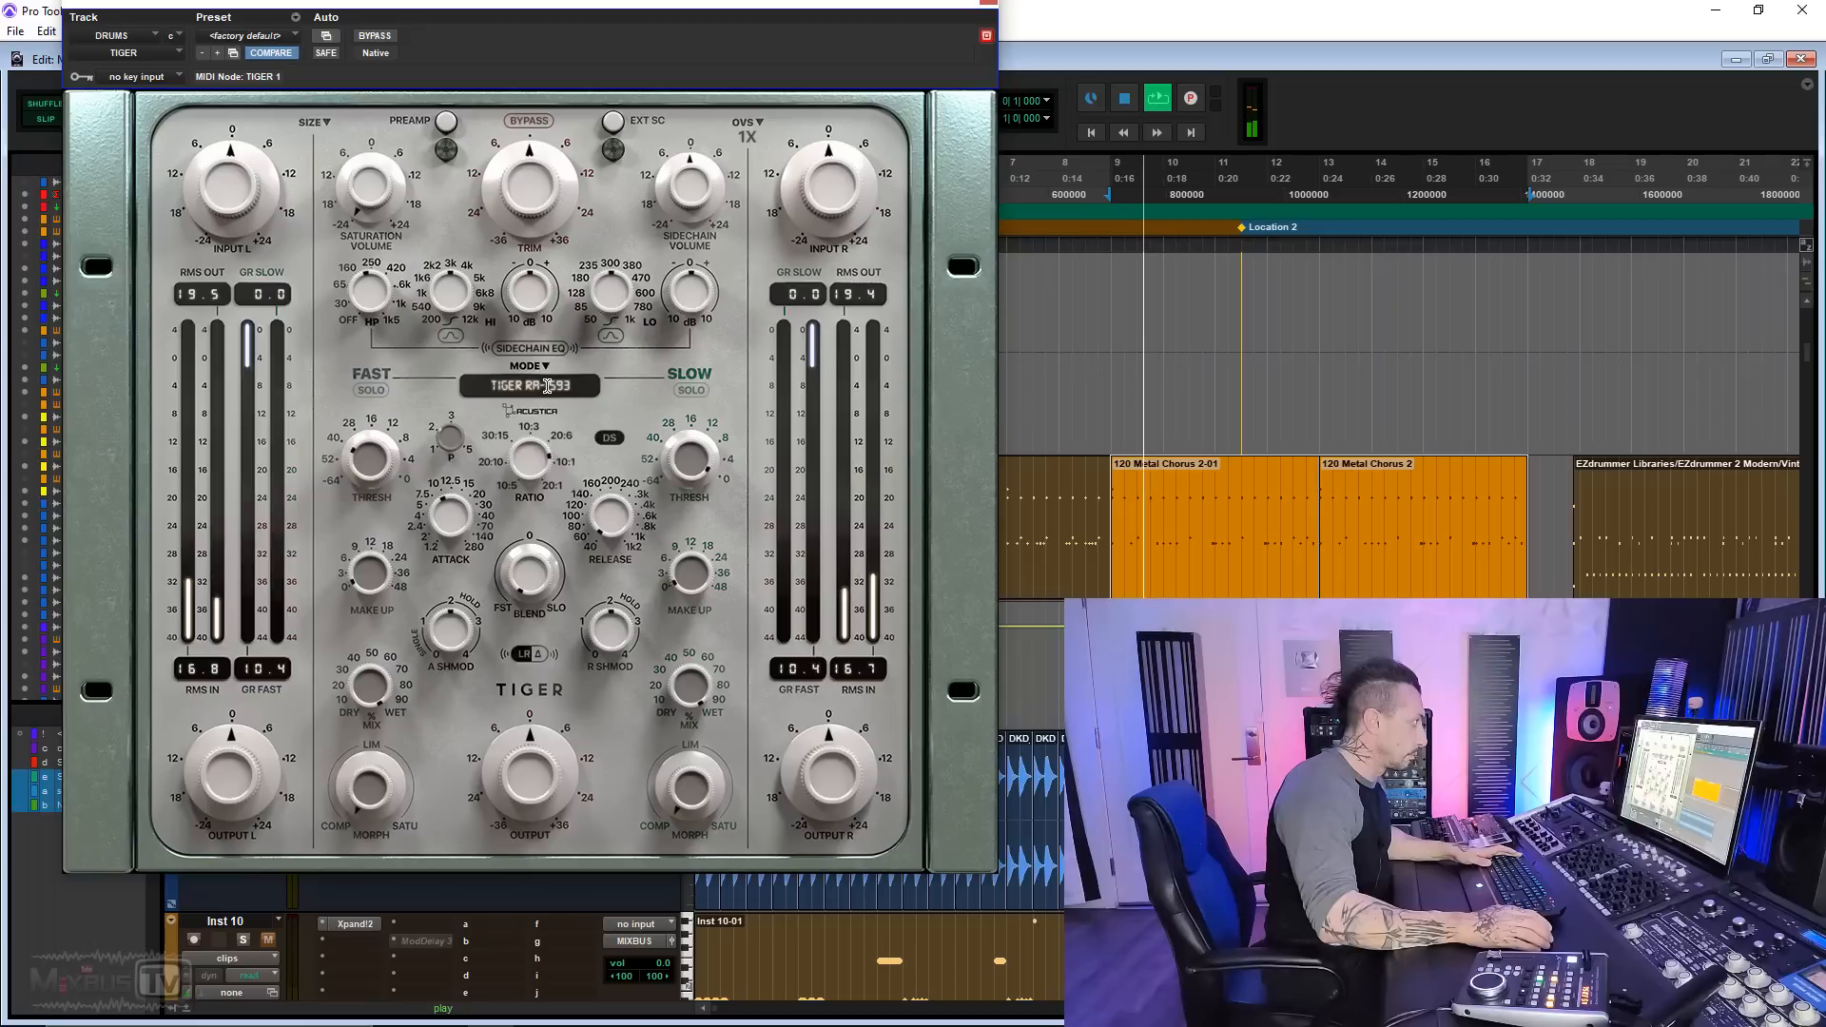
click(562, 384)
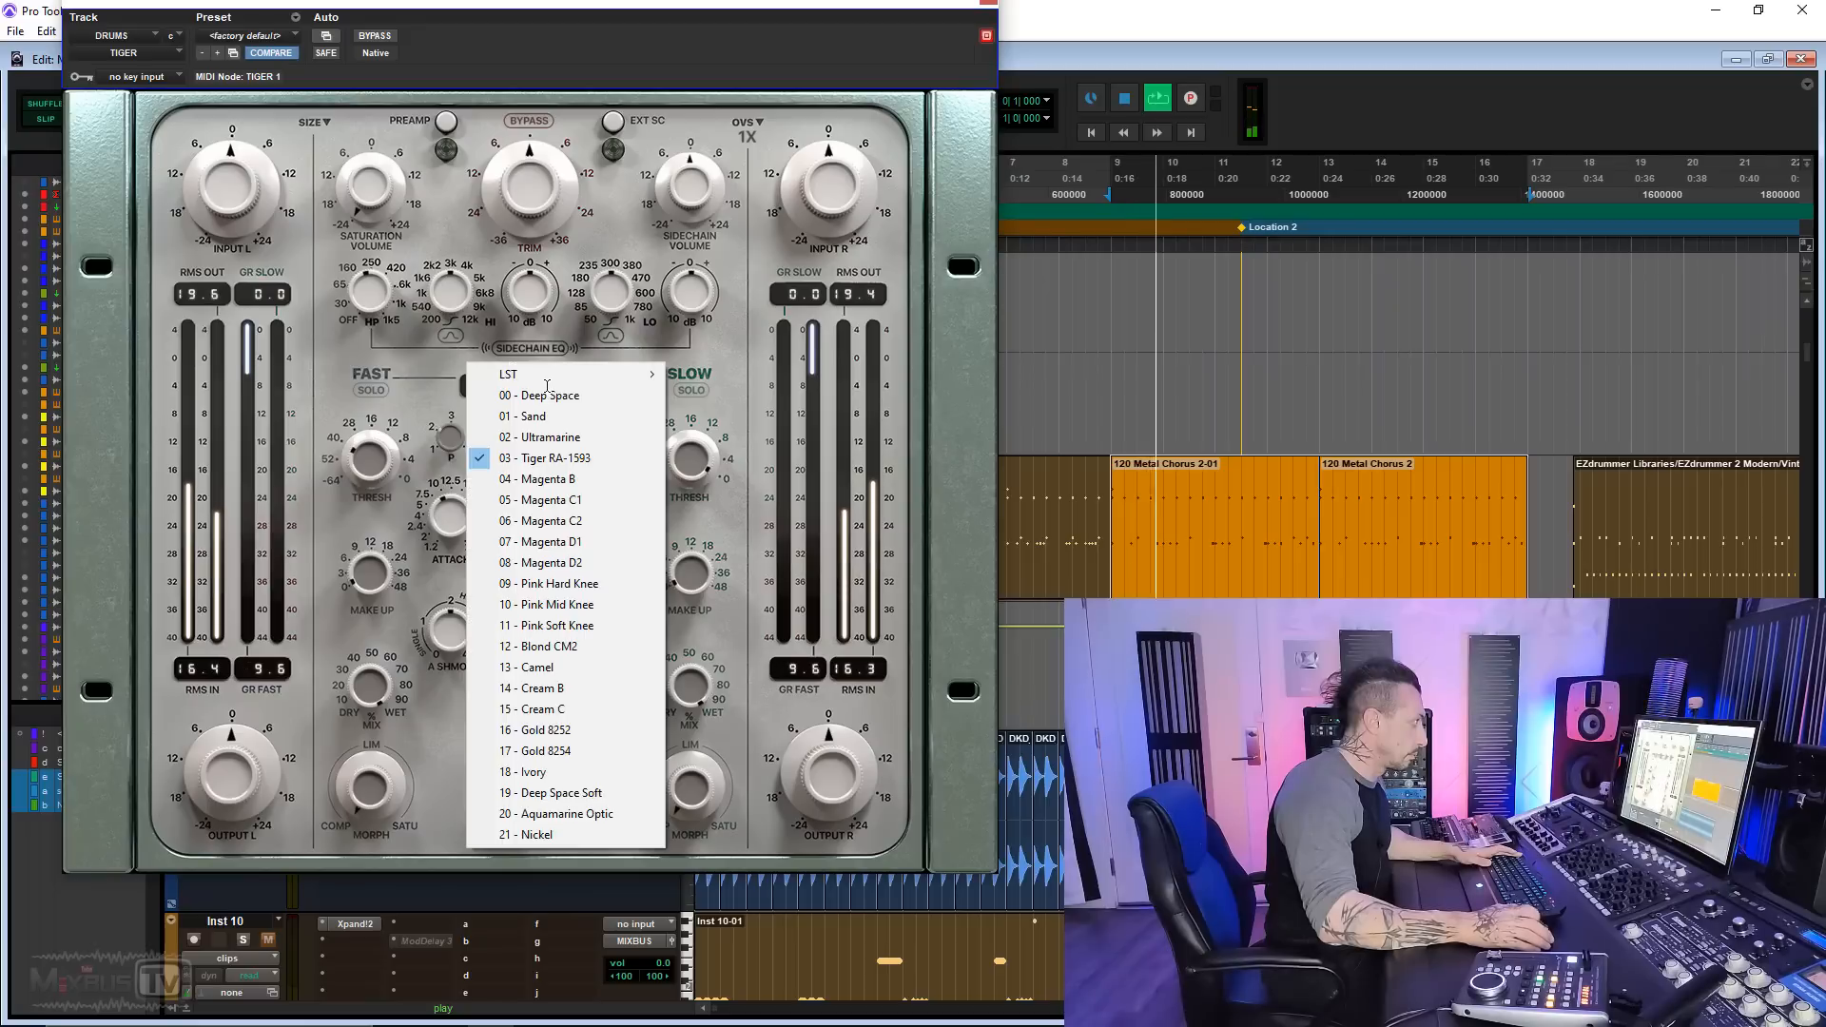
click(558, 478)
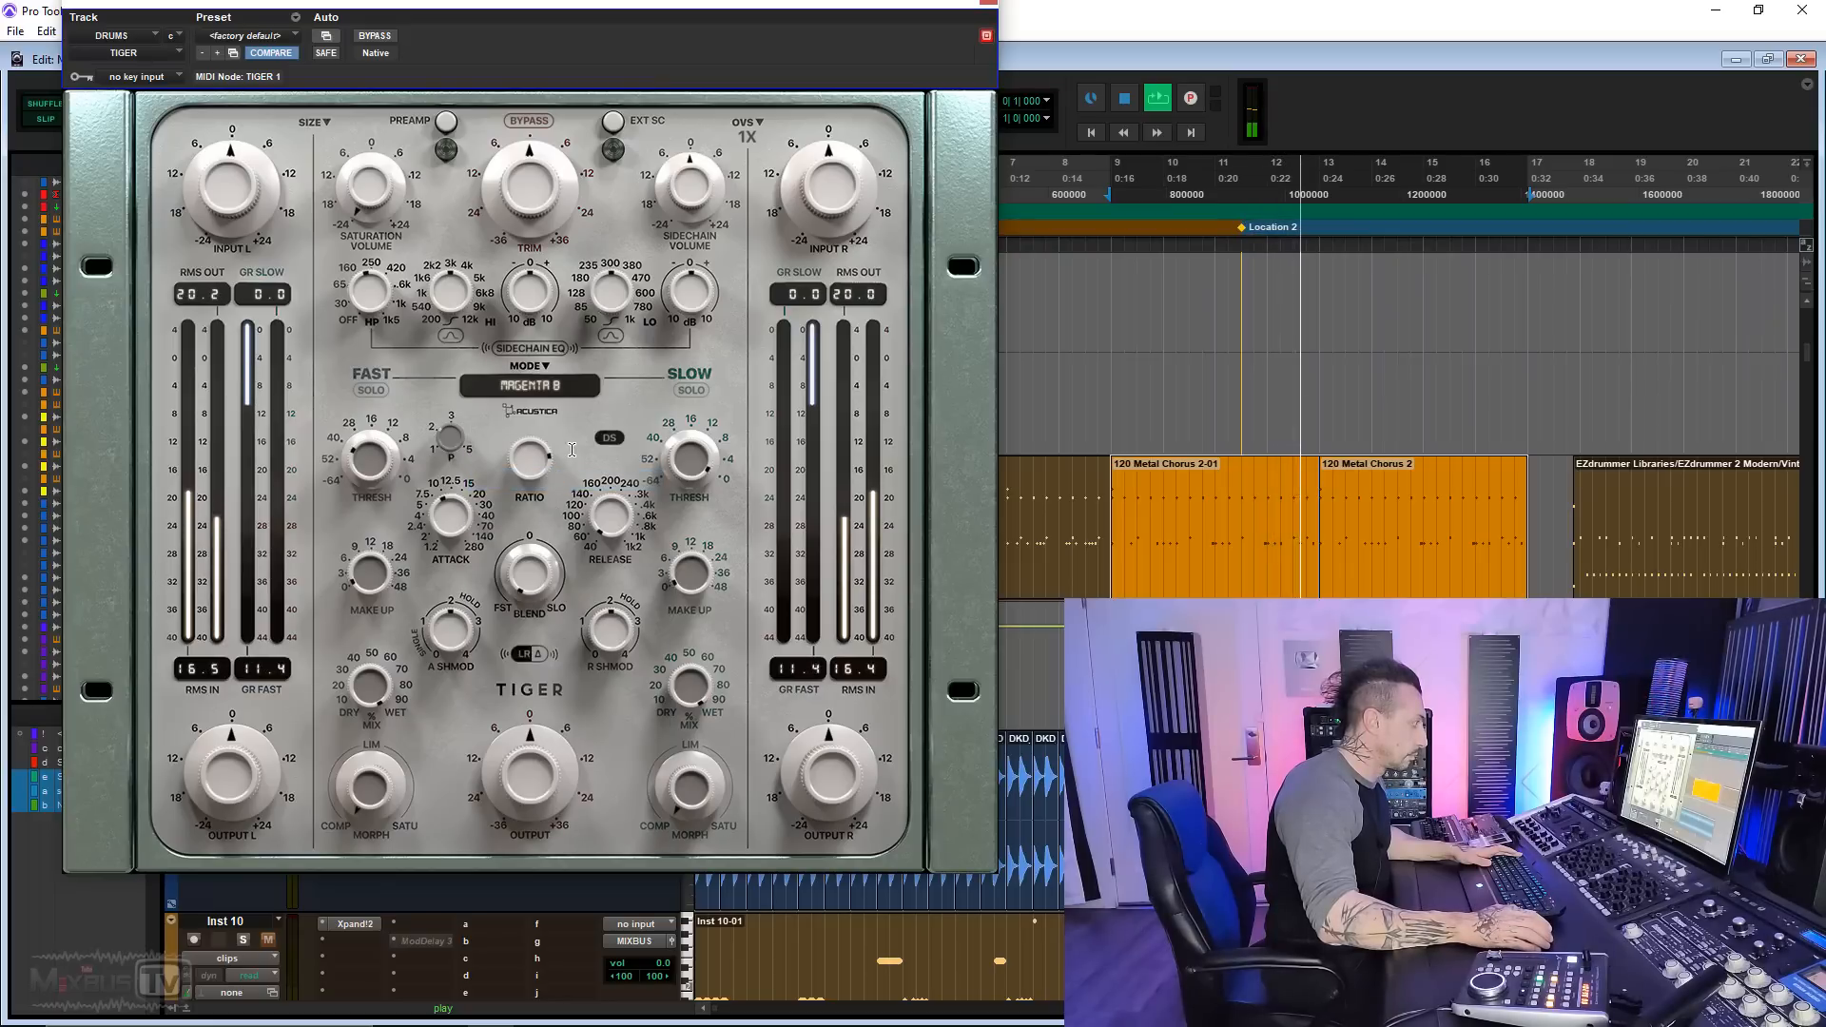
click(544, 386)
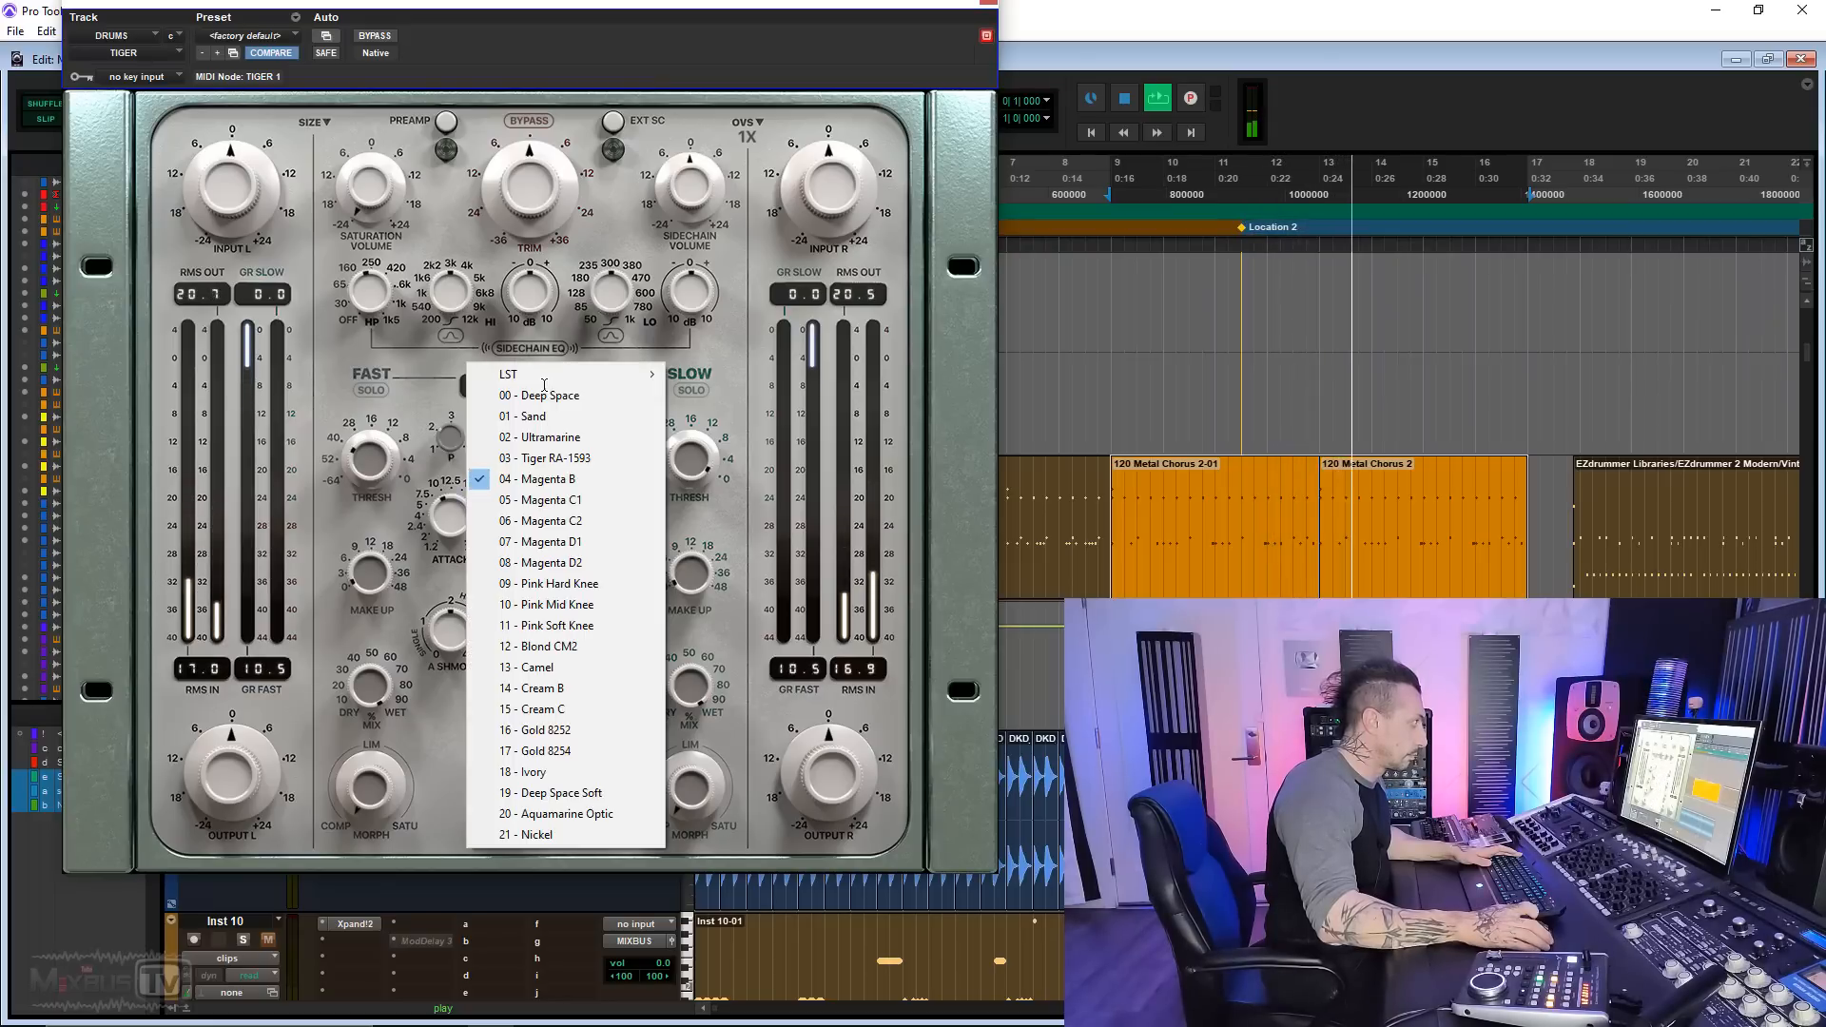
click(544, 519)
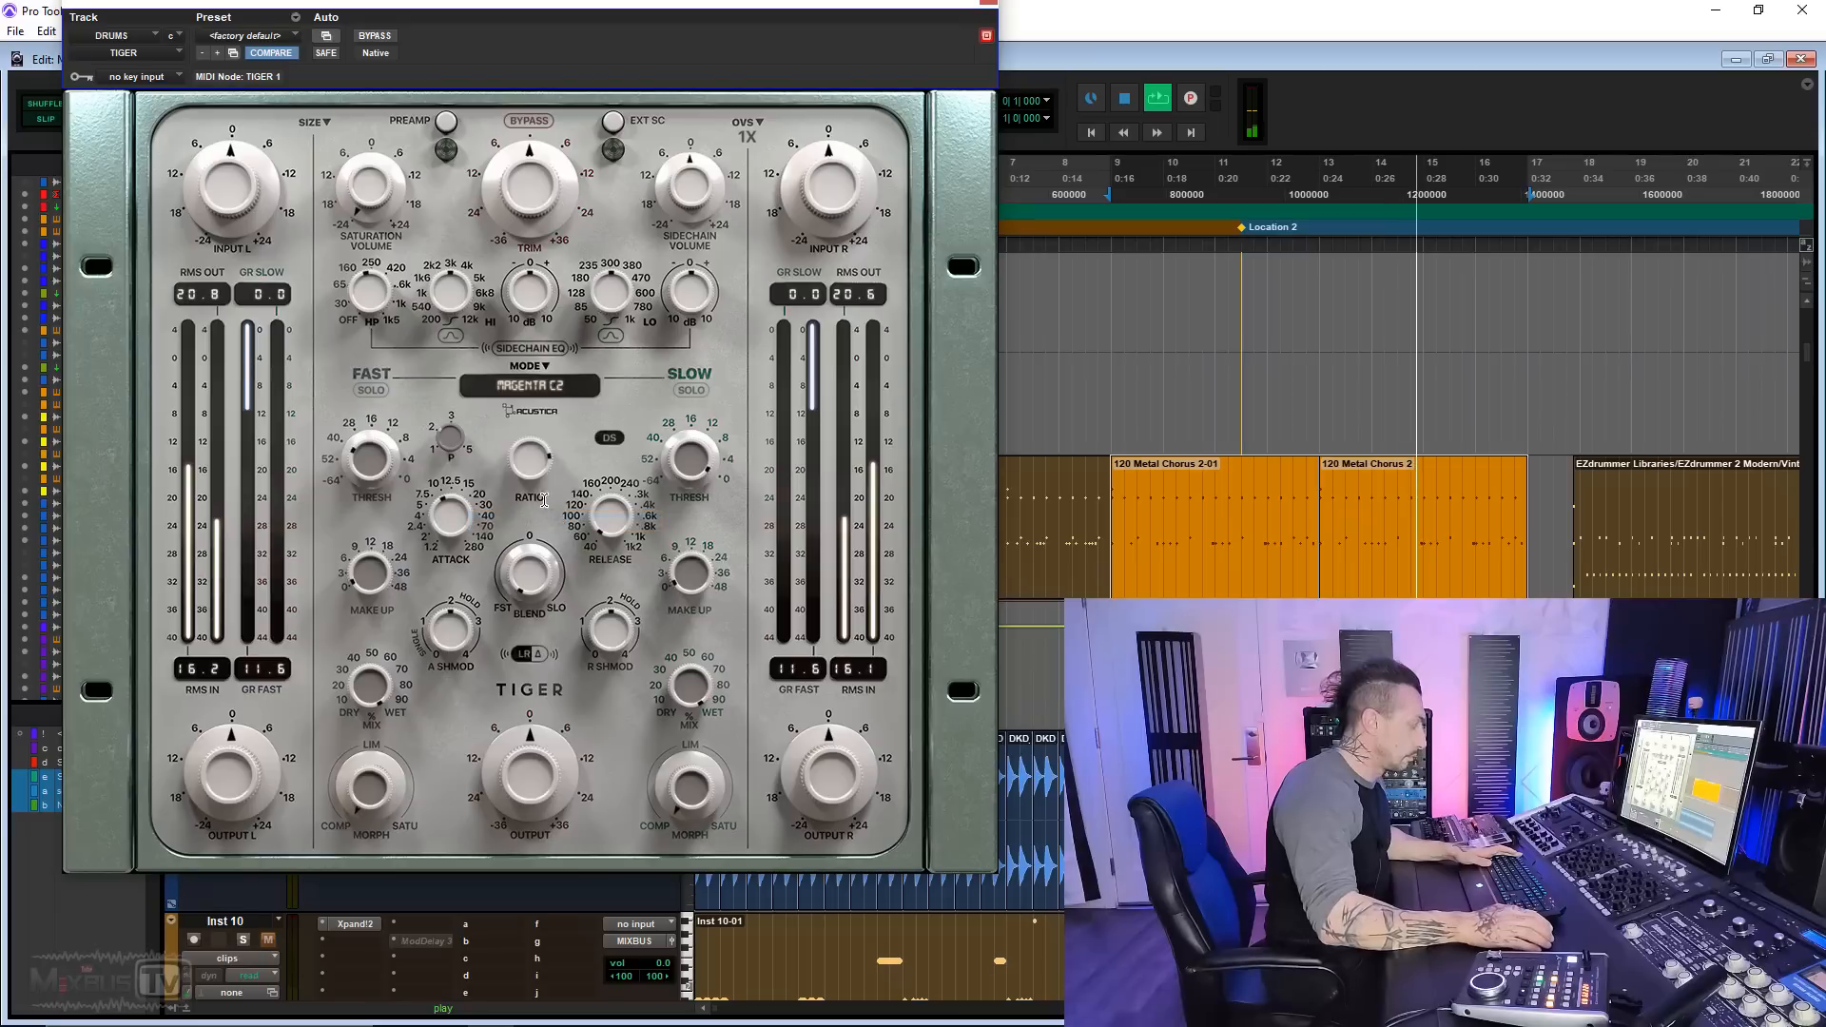
Step: Audition the Magenta D2, Pink Mid Knee and Blond CM2 compressor modes on the playing drums
click(532, 388)
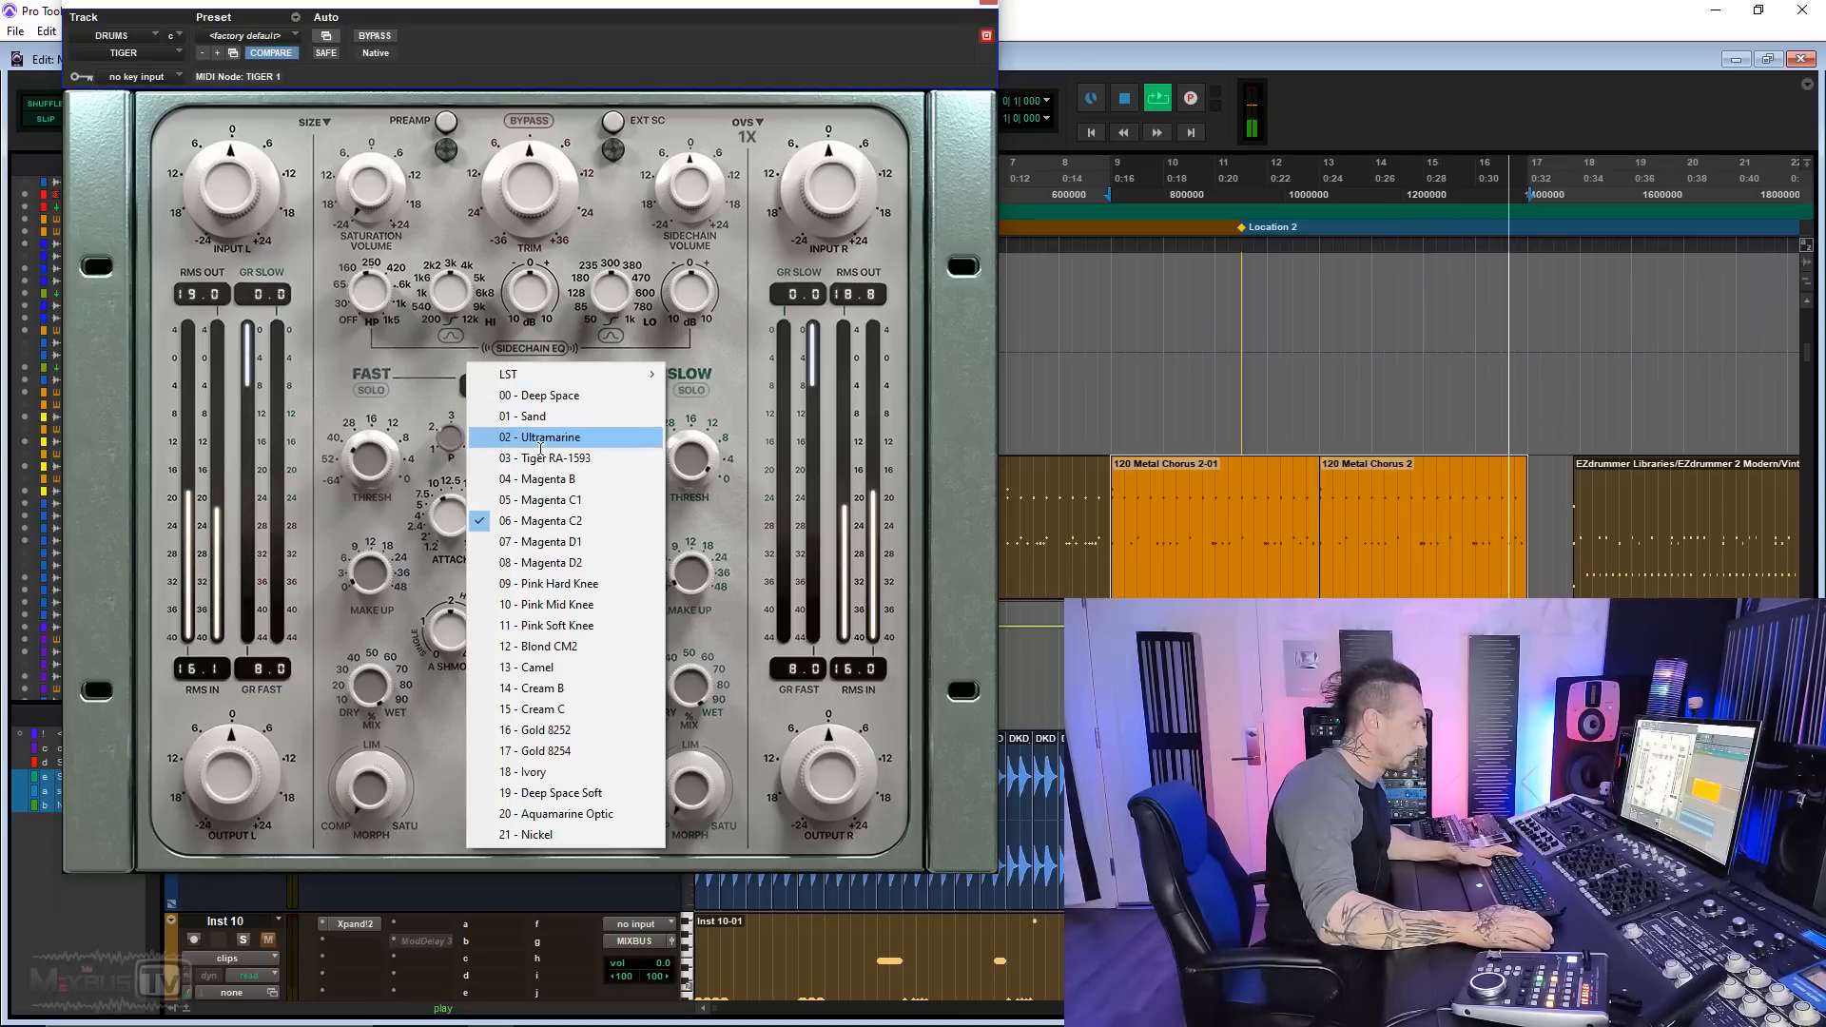
click(564, 563)
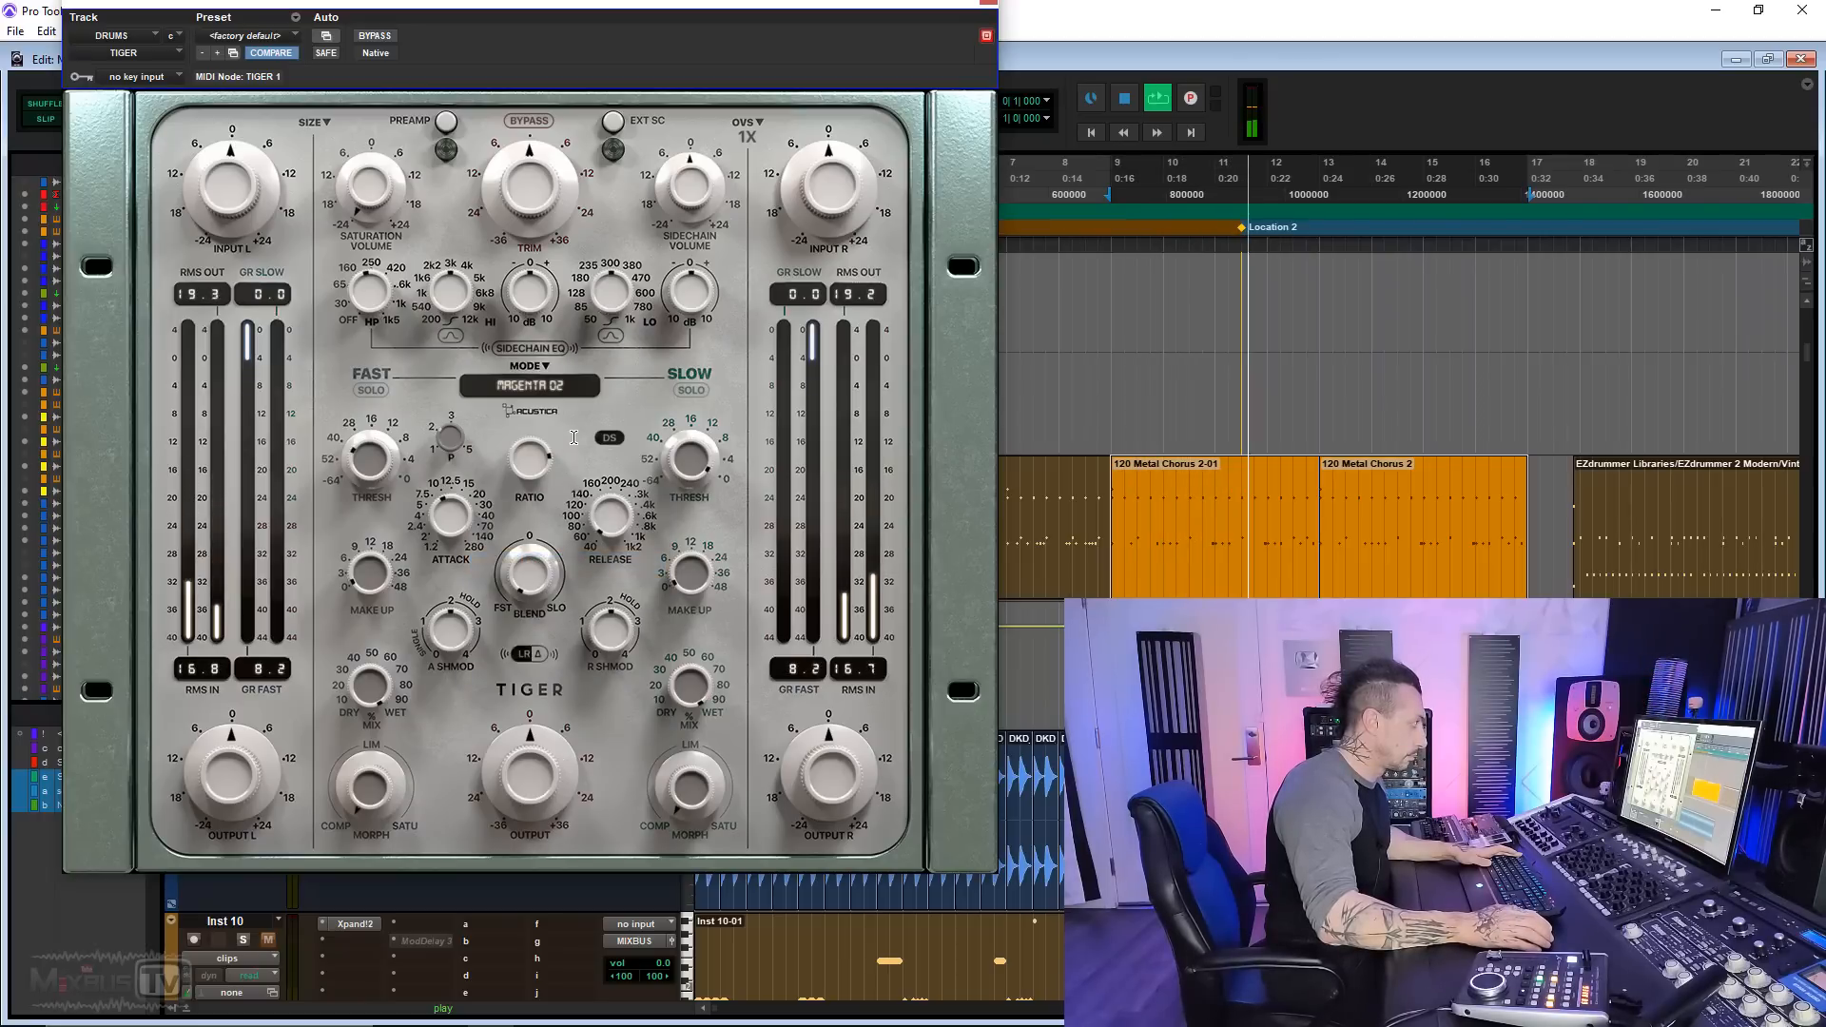
click(542, 388)
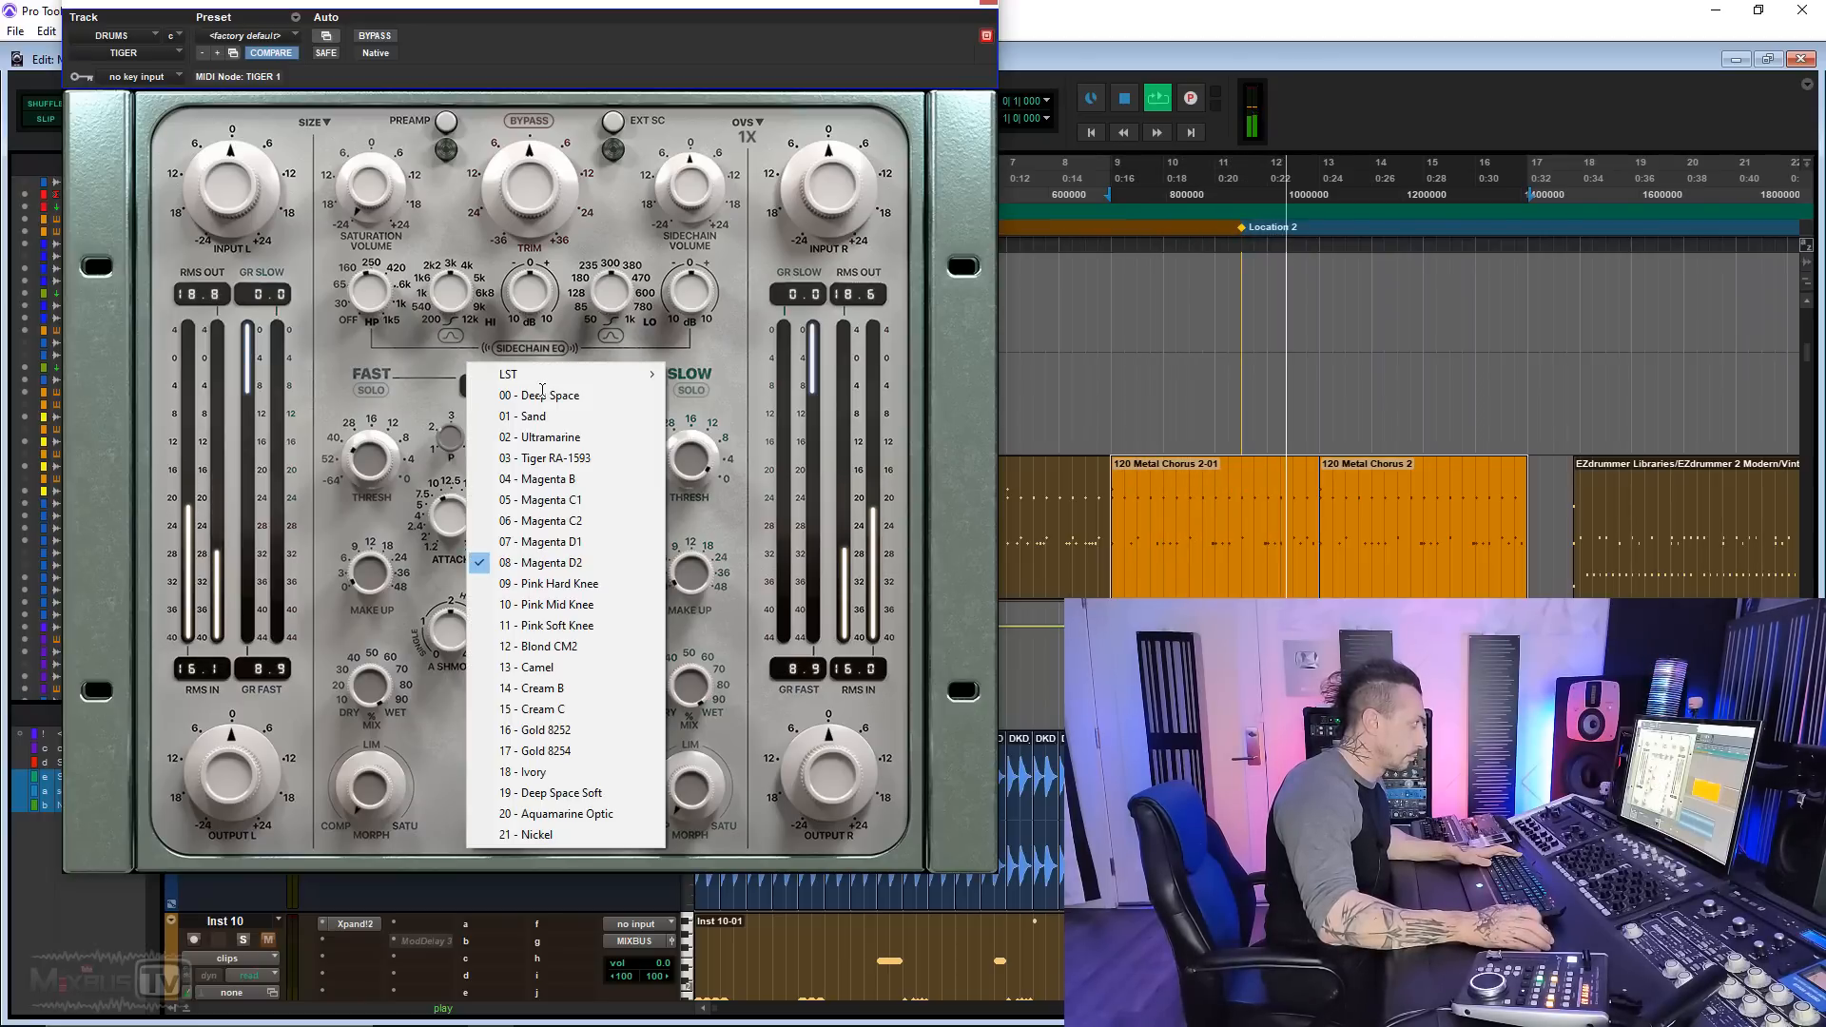
click(560, 602)
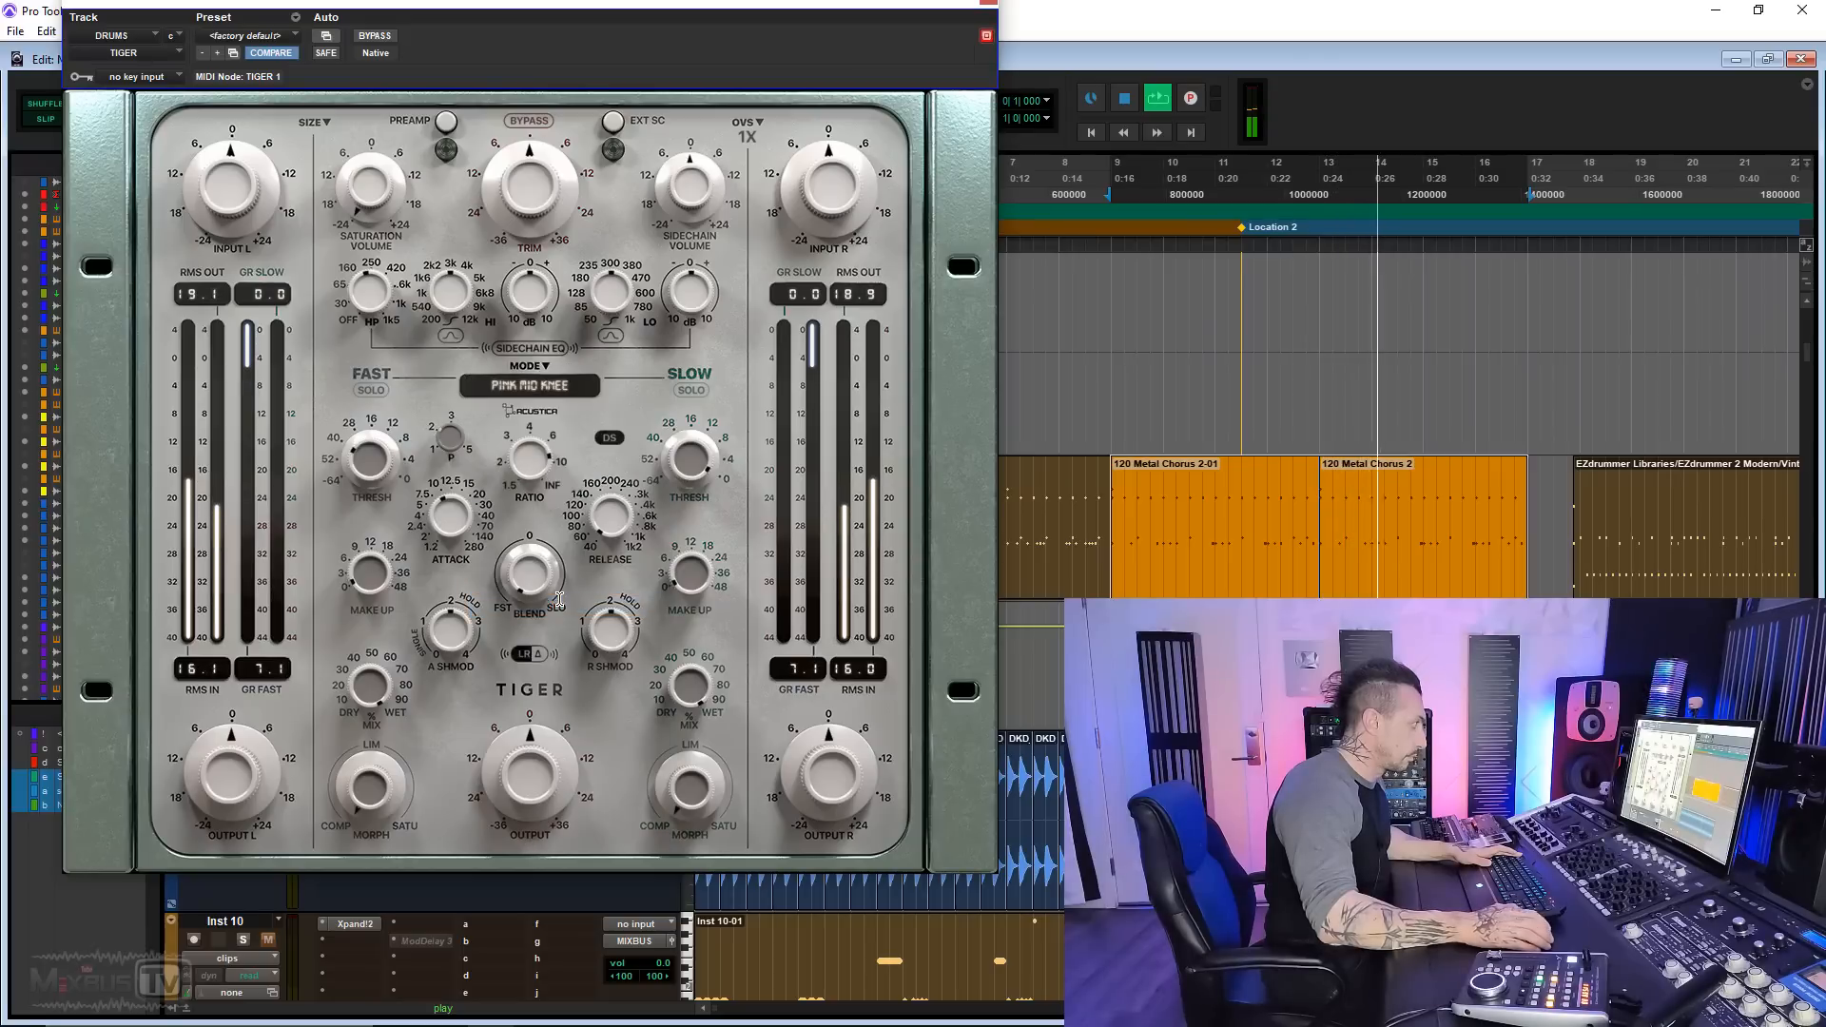
click(543, 390)
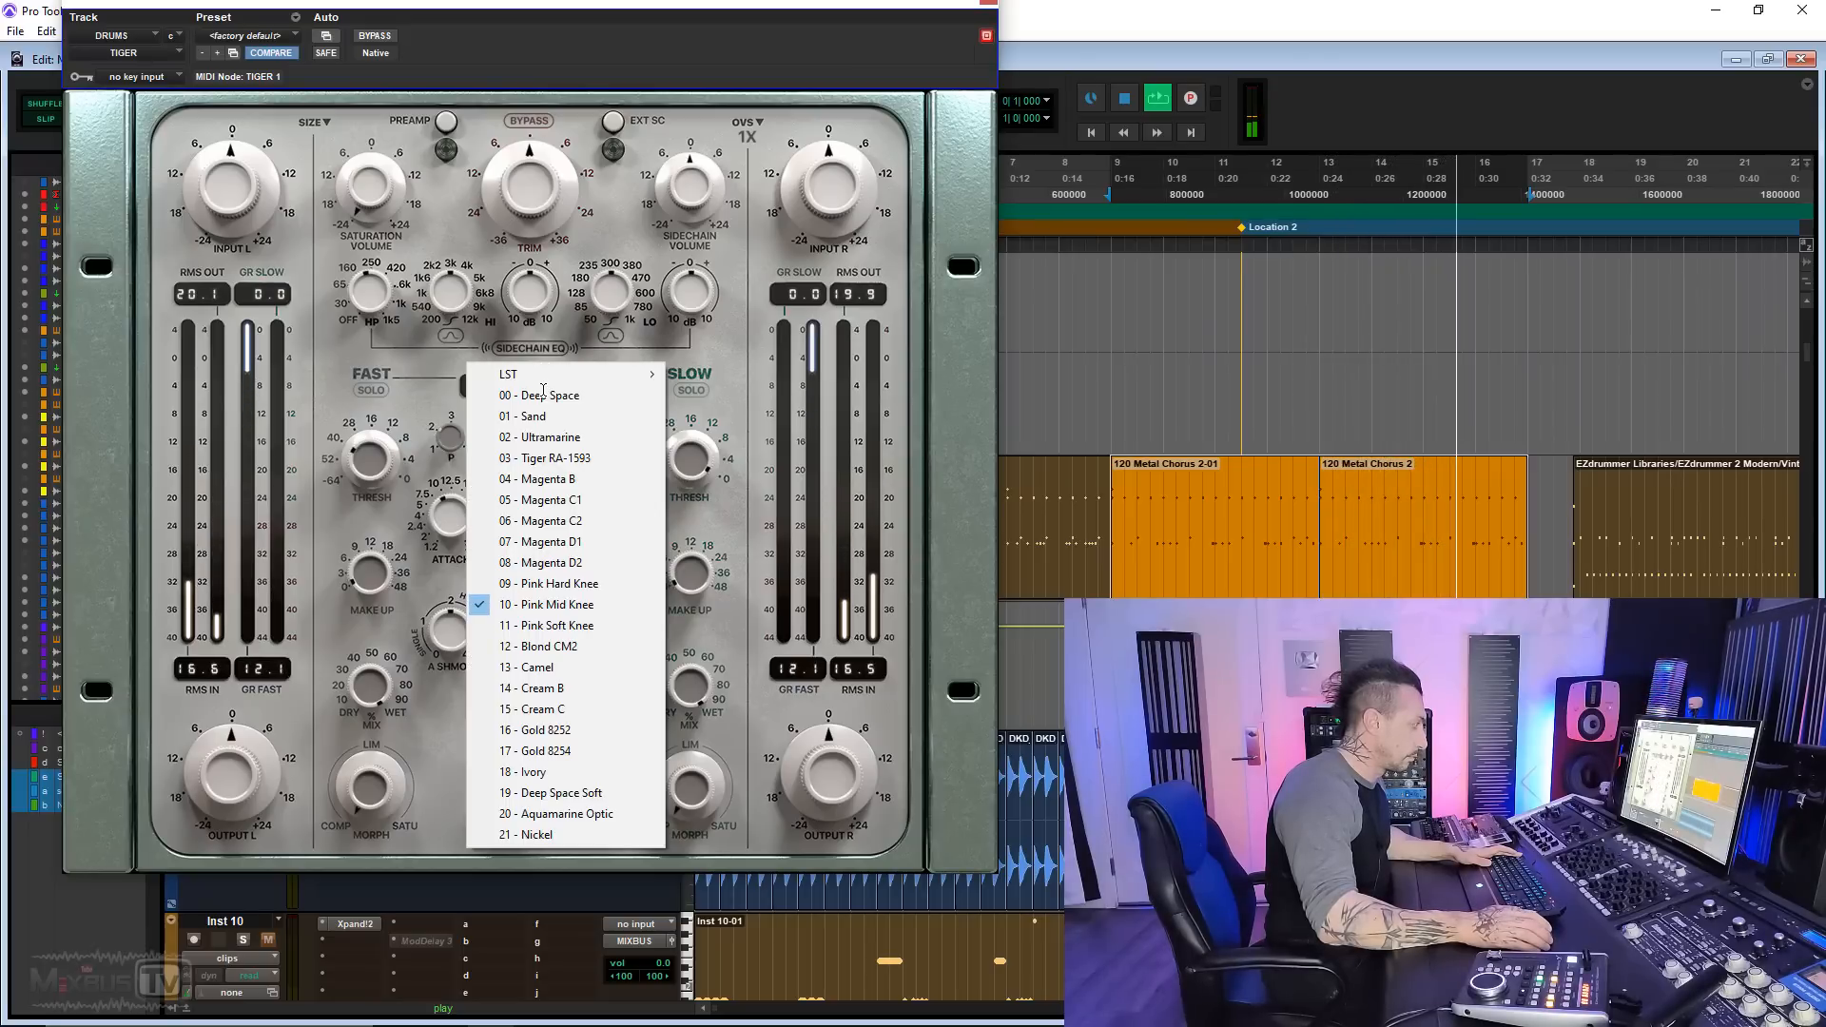
click(548, 648)
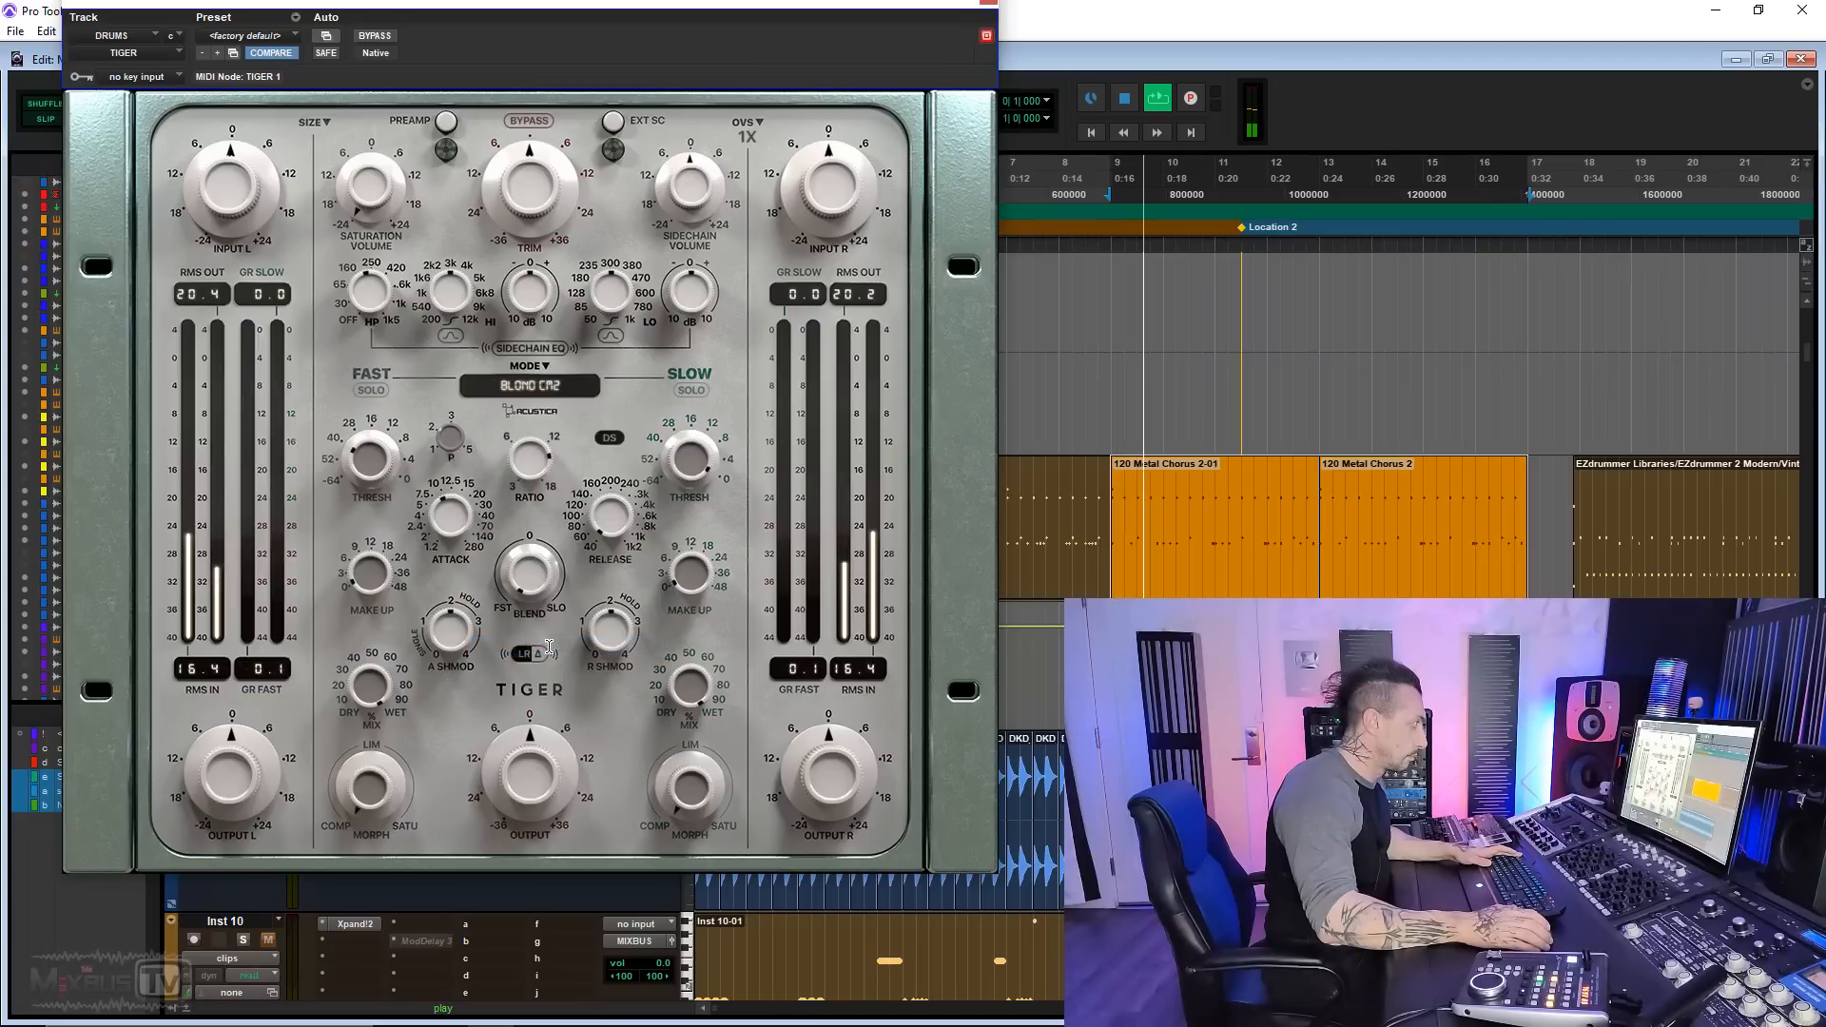
Step: Audition the Camel, Cream B and Gold 8252 compressor modes on the playing drums
click(541, 387)
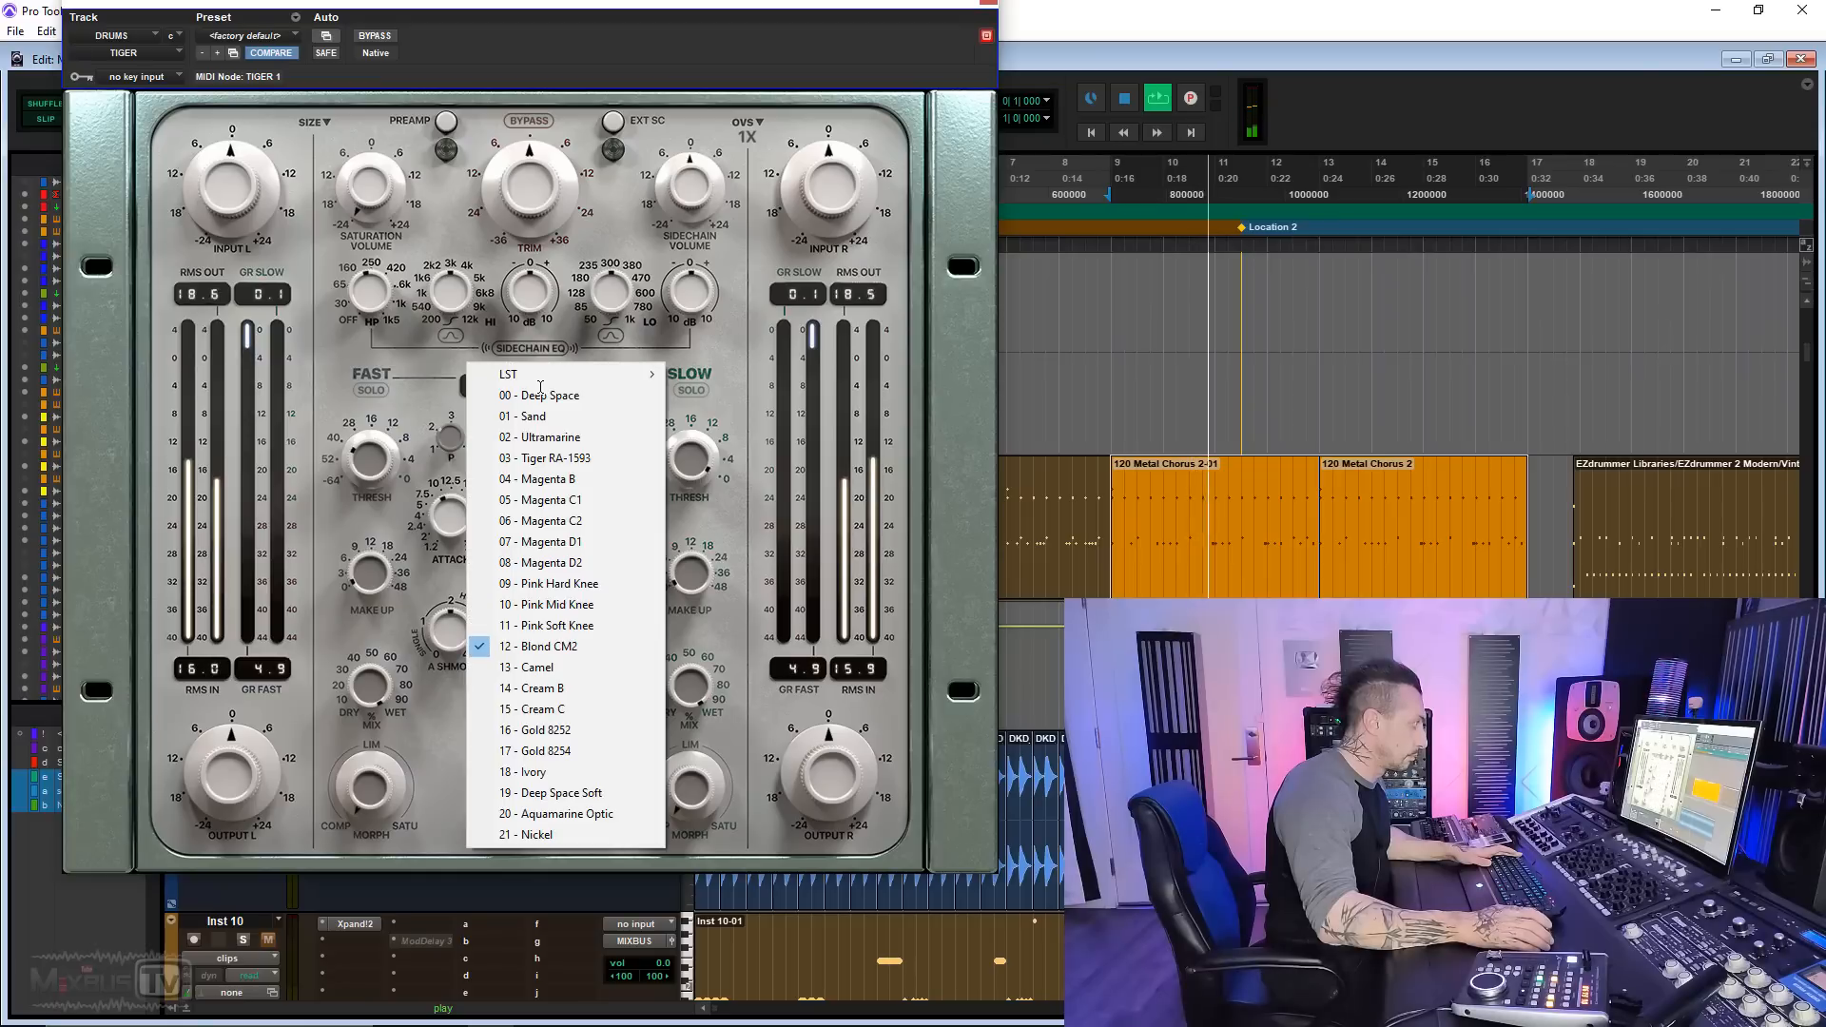
click(571, 669)
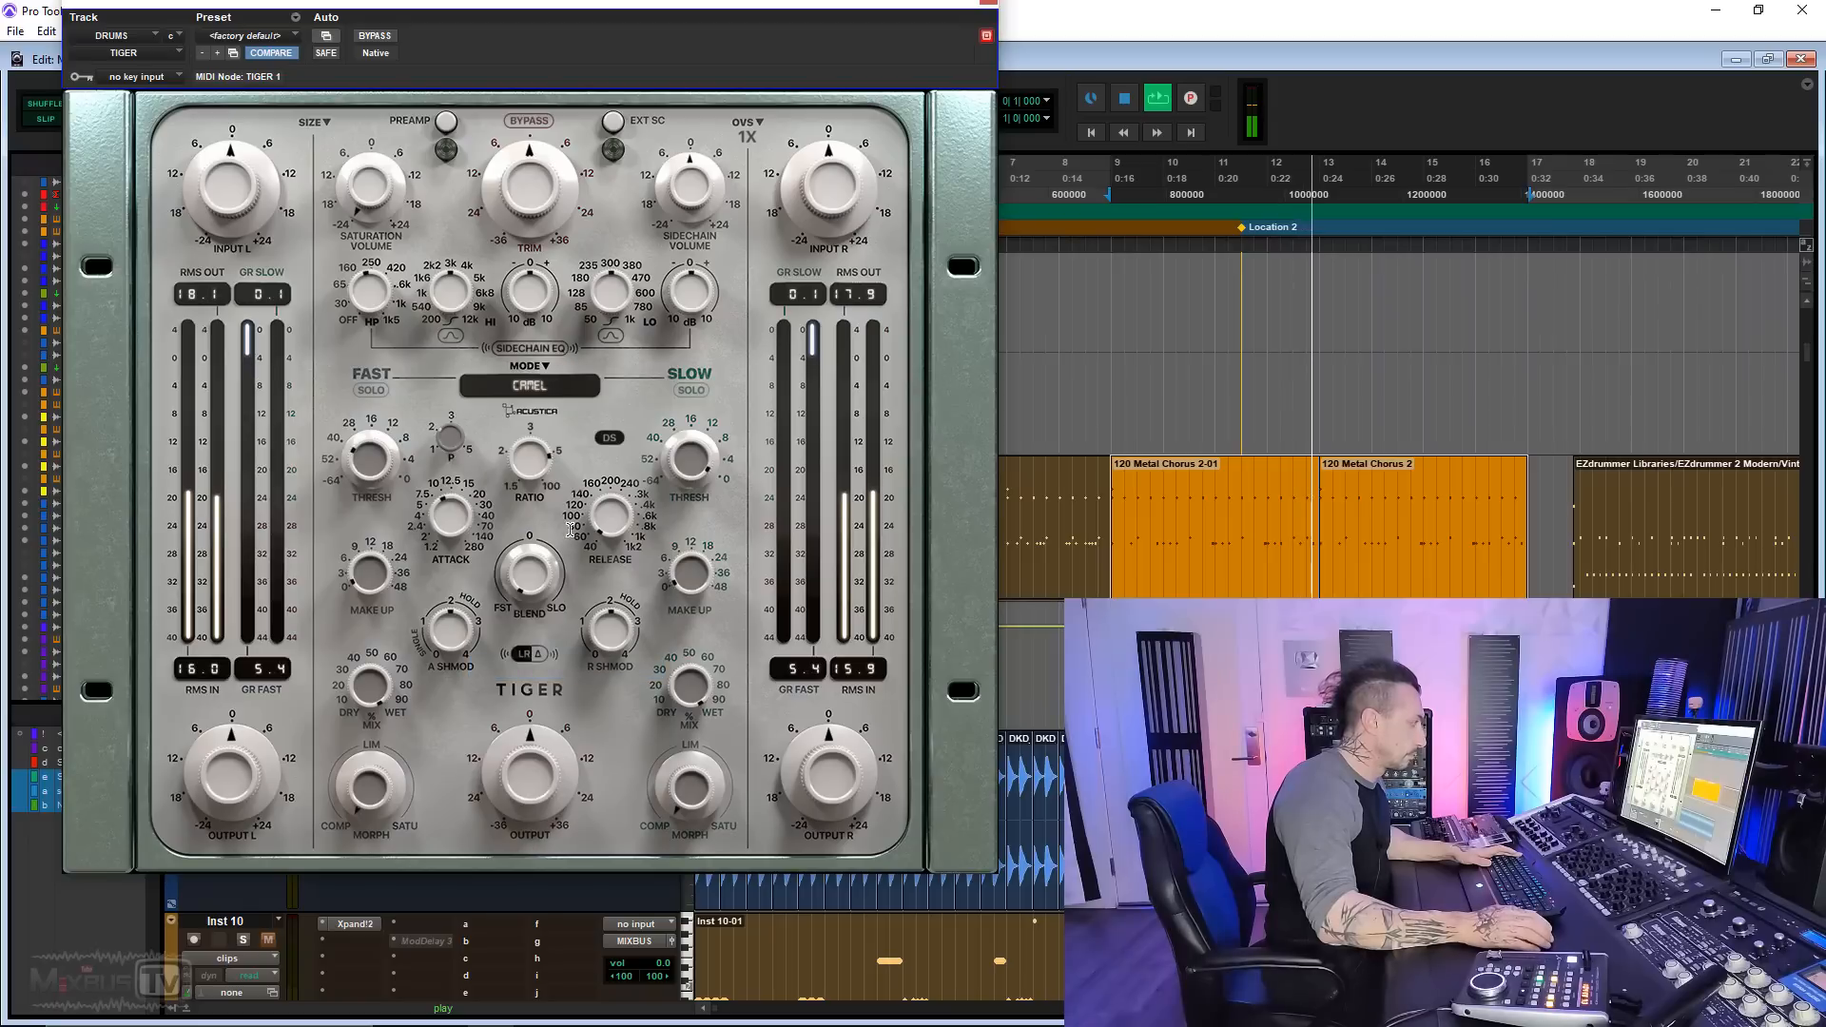
click(531, 386)
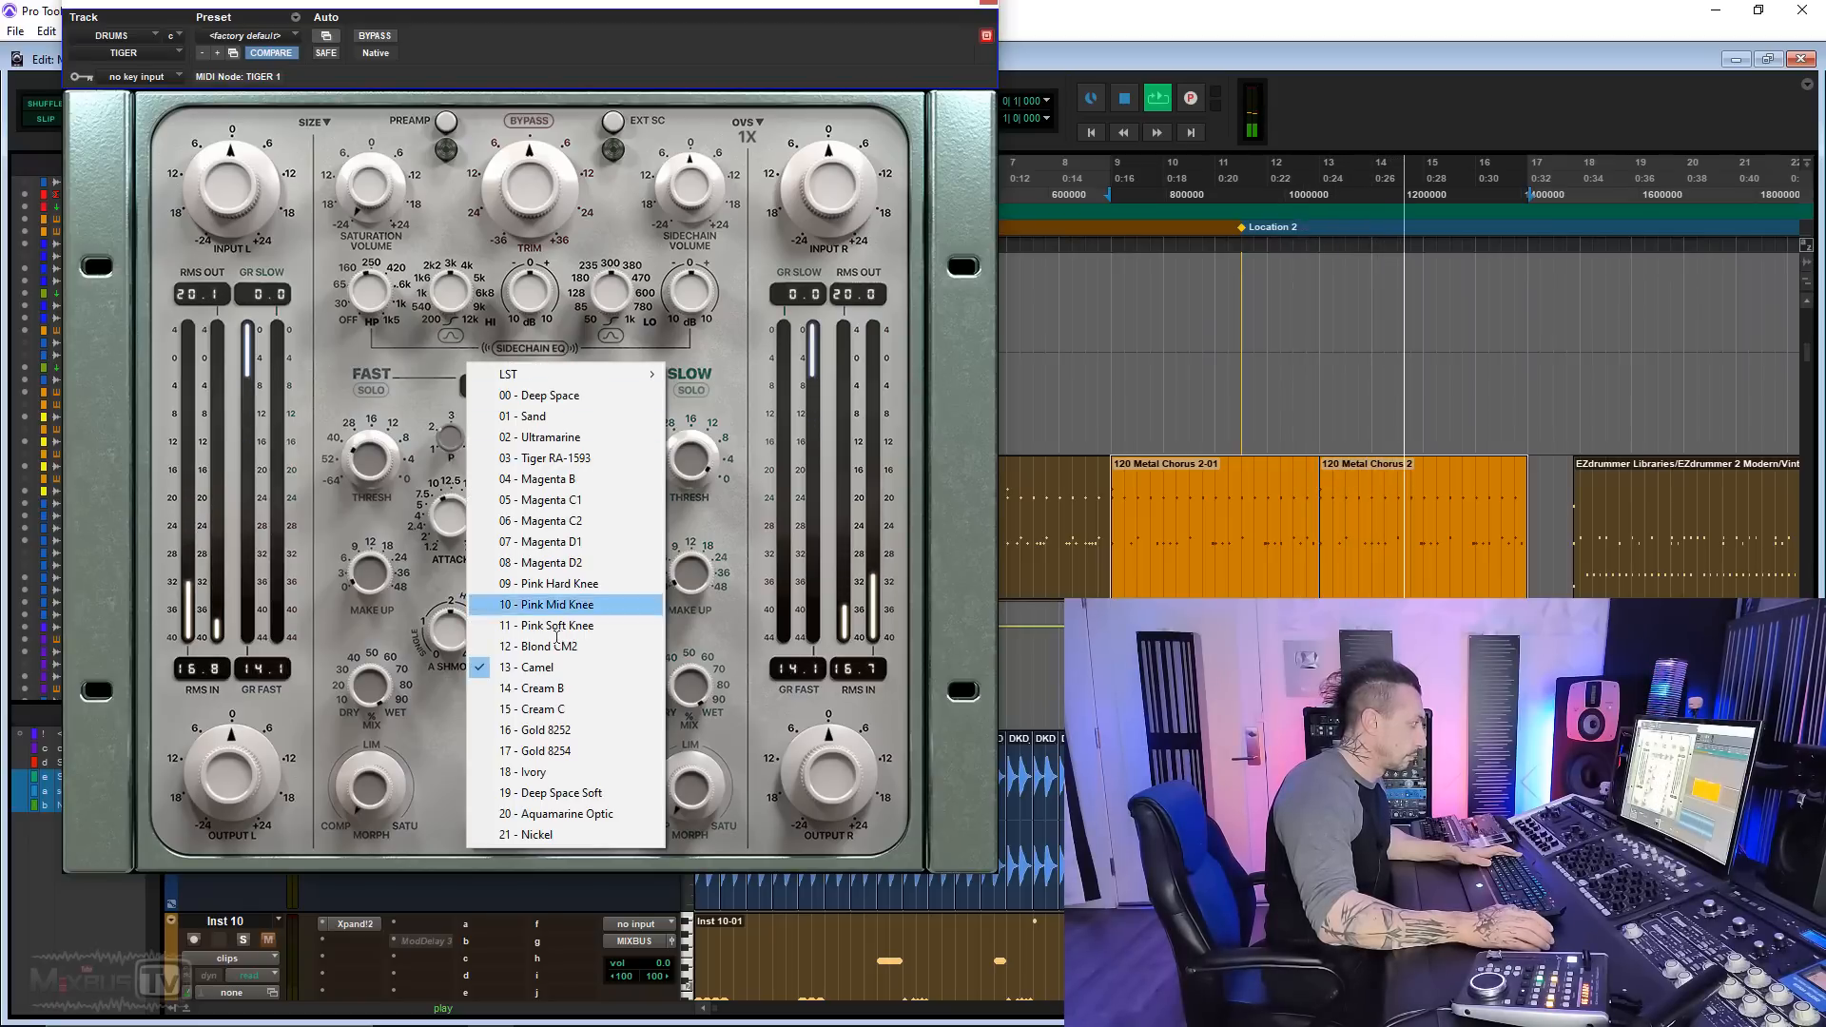
click(557, 688)
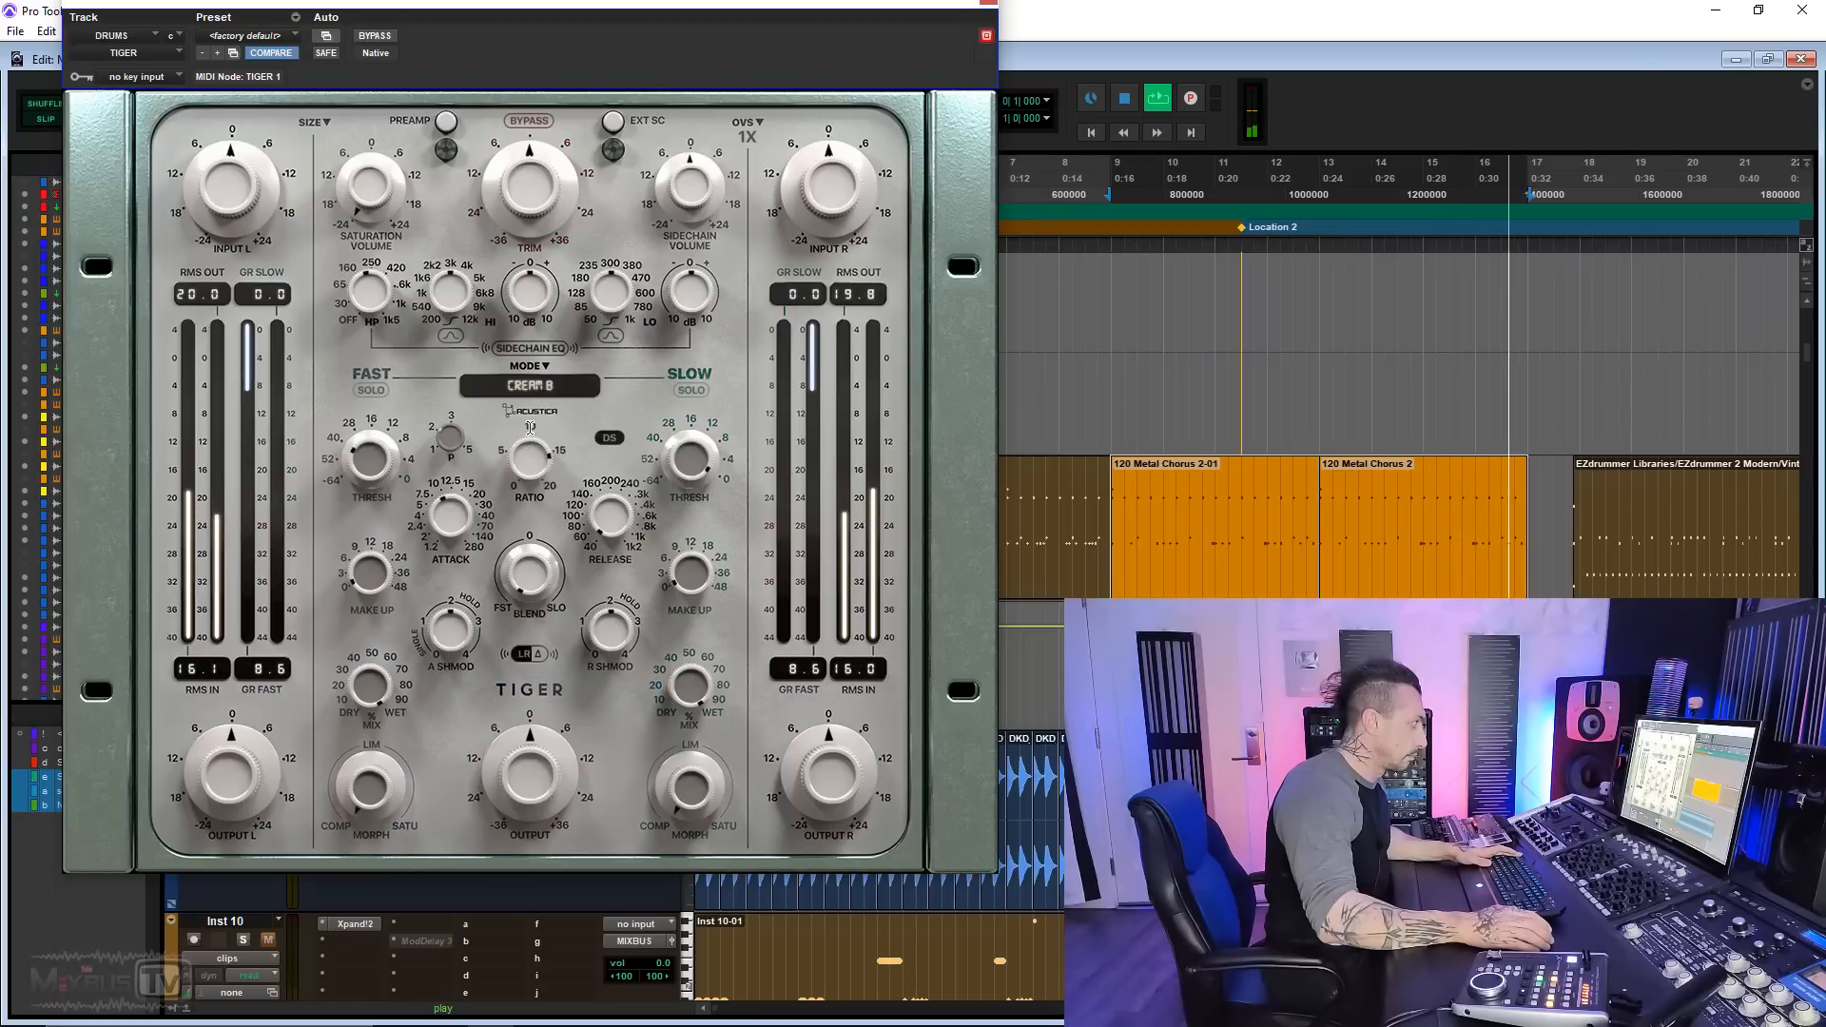
click(532, 386)
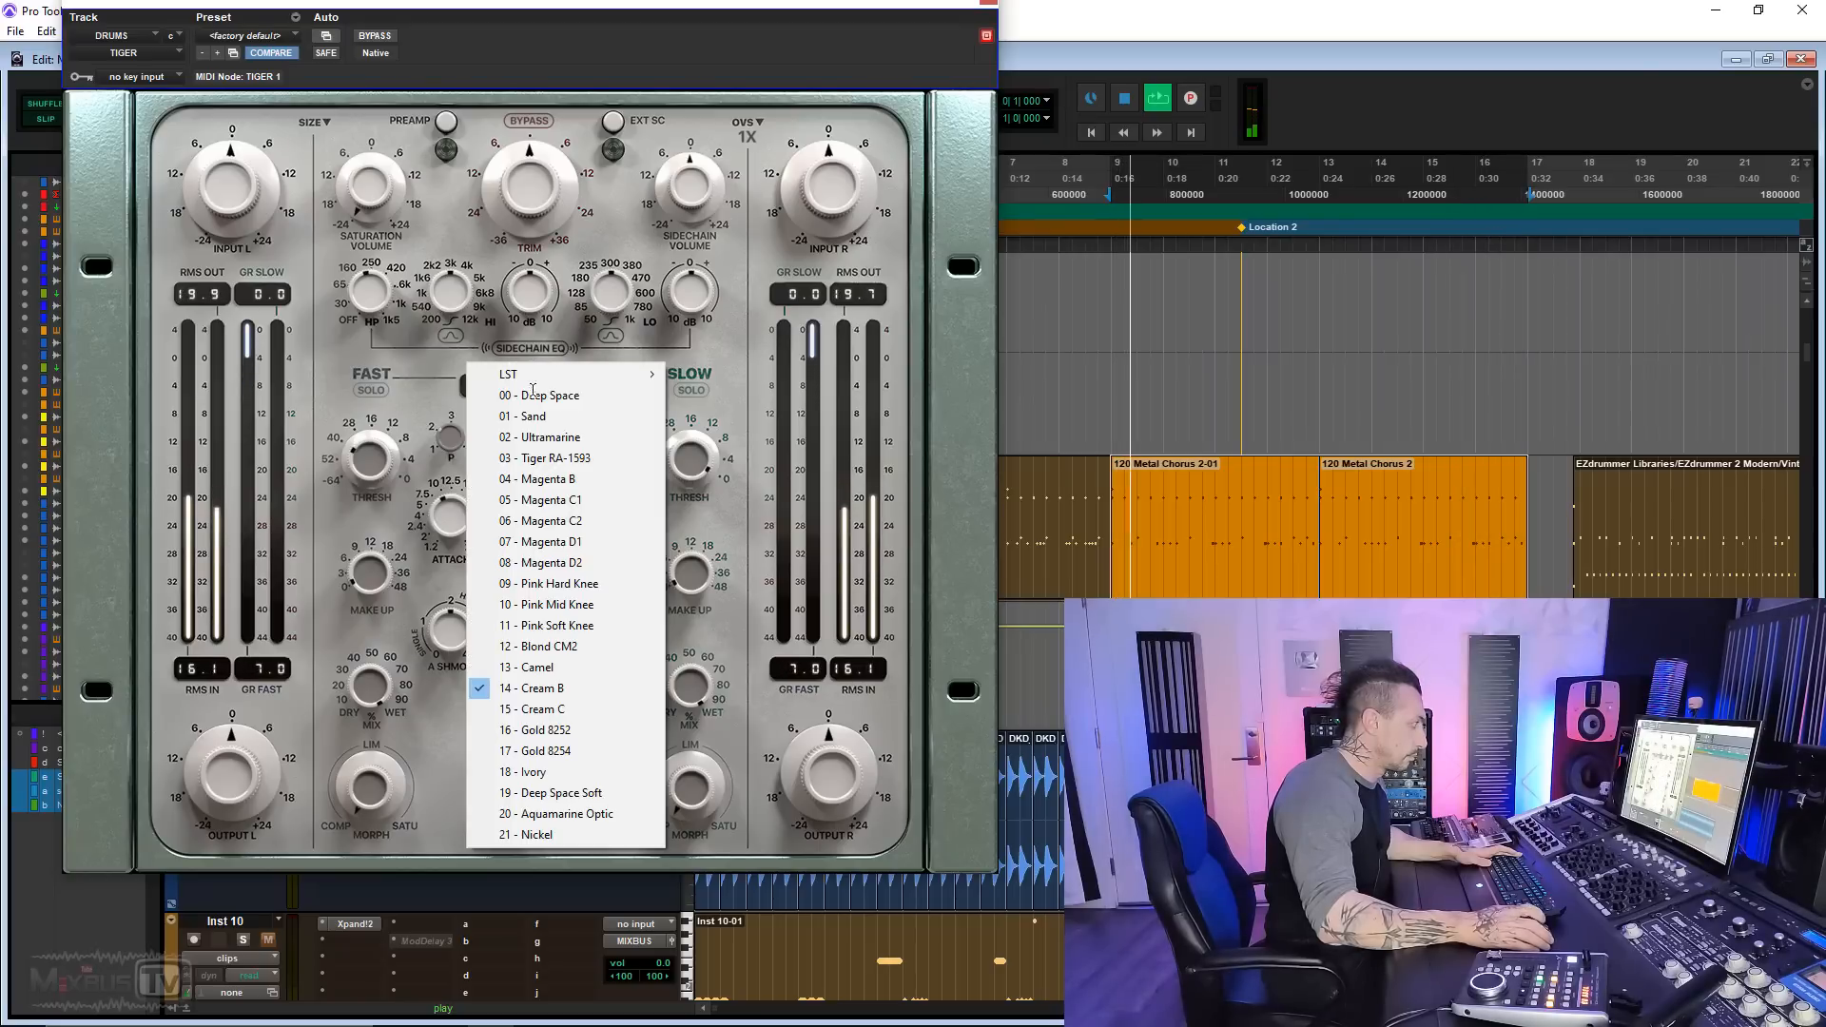
click(545, 731)
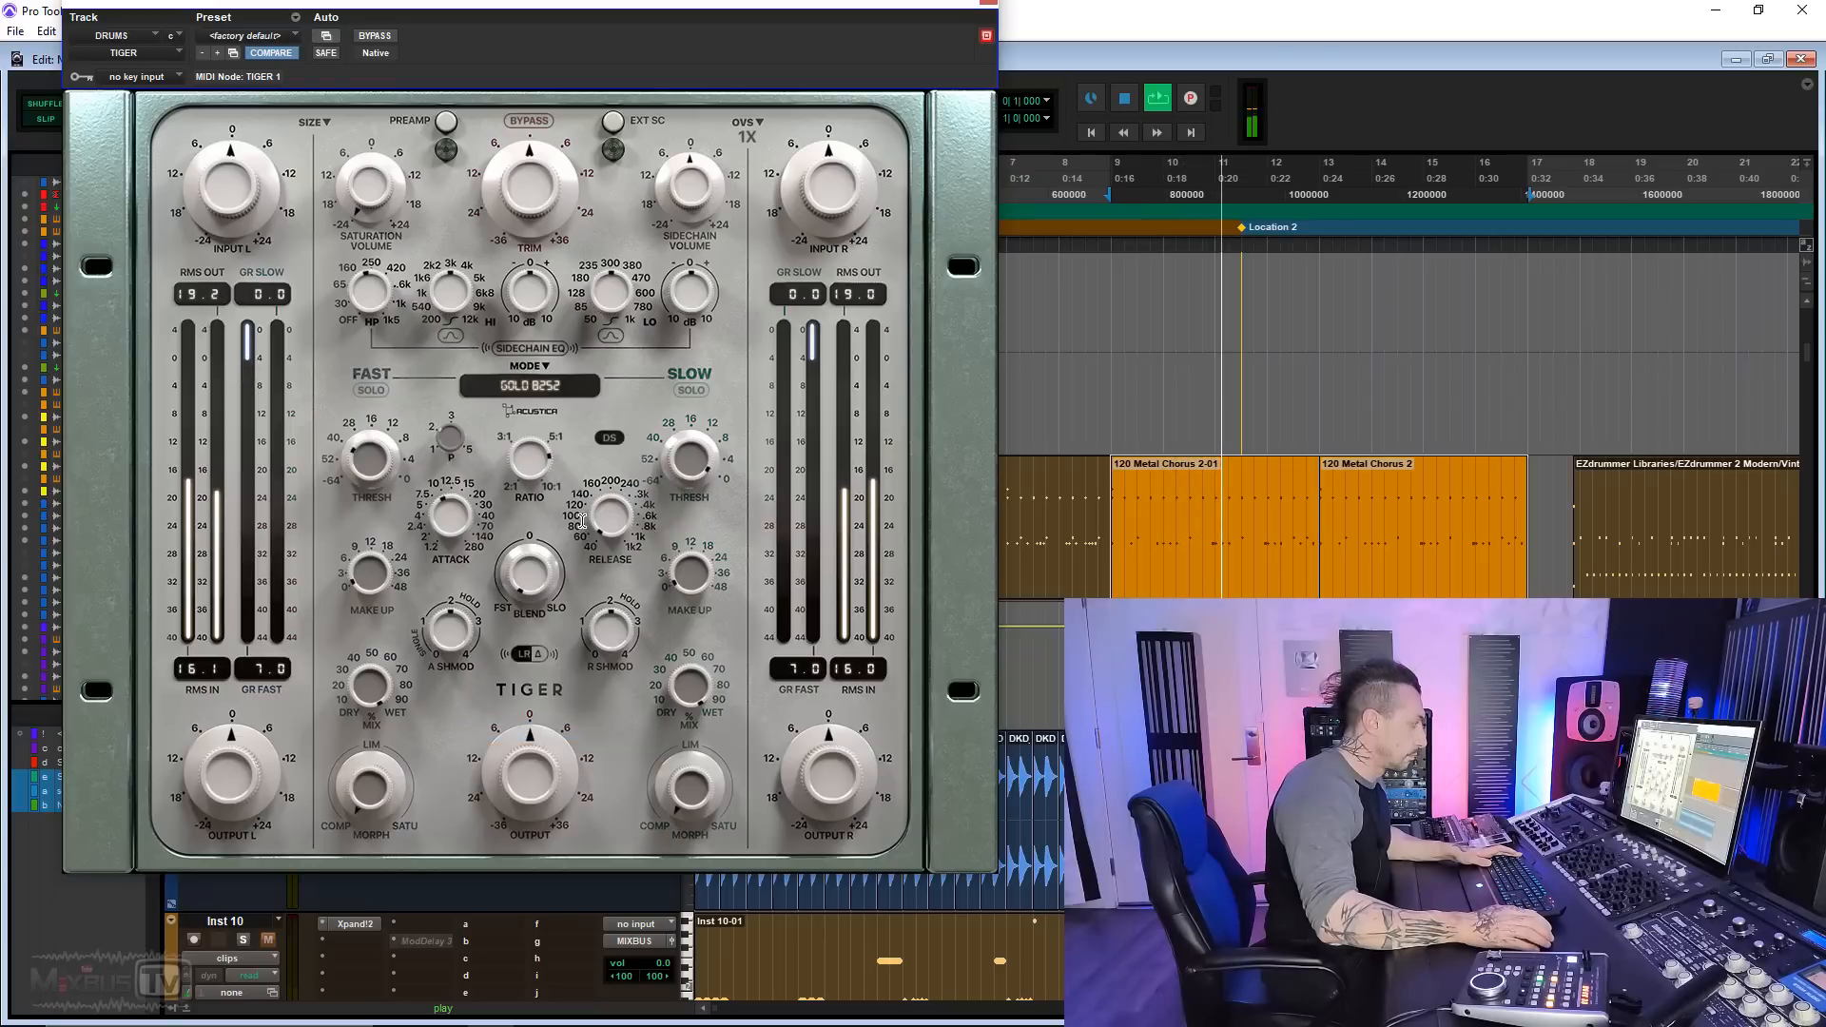
Step: Audition the Ivory and Deep Space Soft compressor modes on the playing drums
click(540, 388)
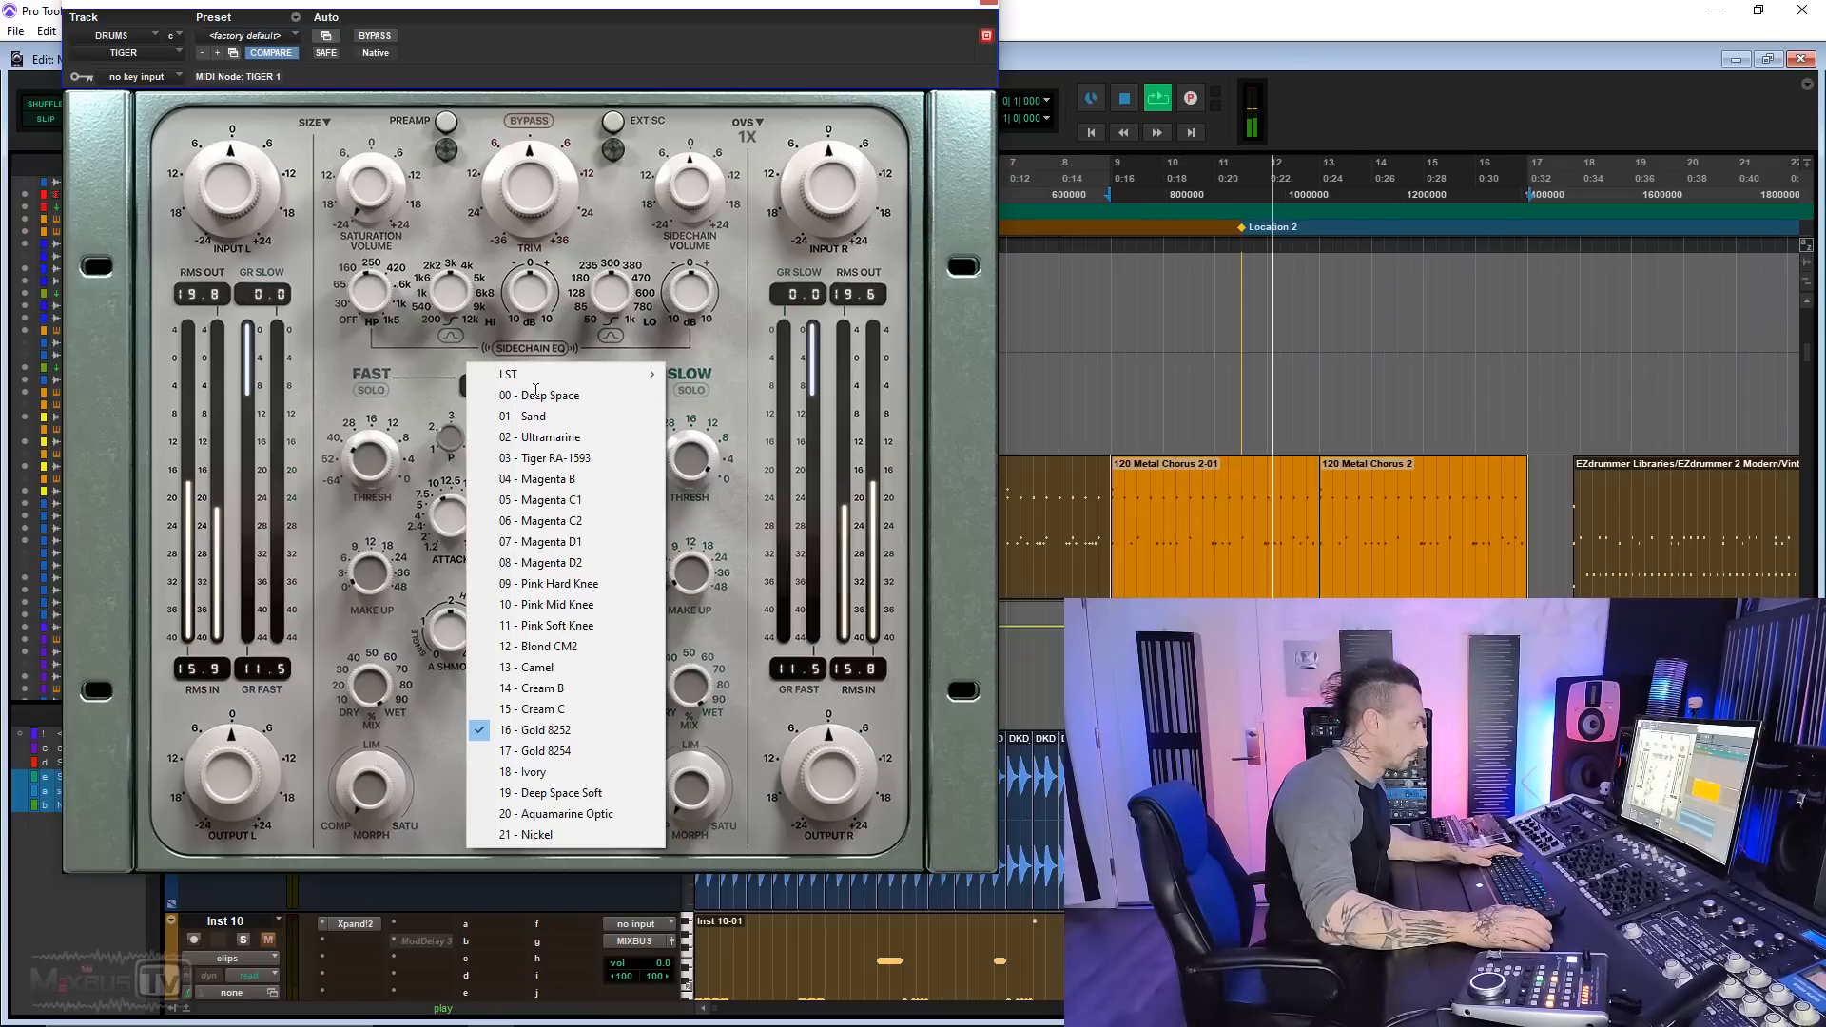
click(567, 772)
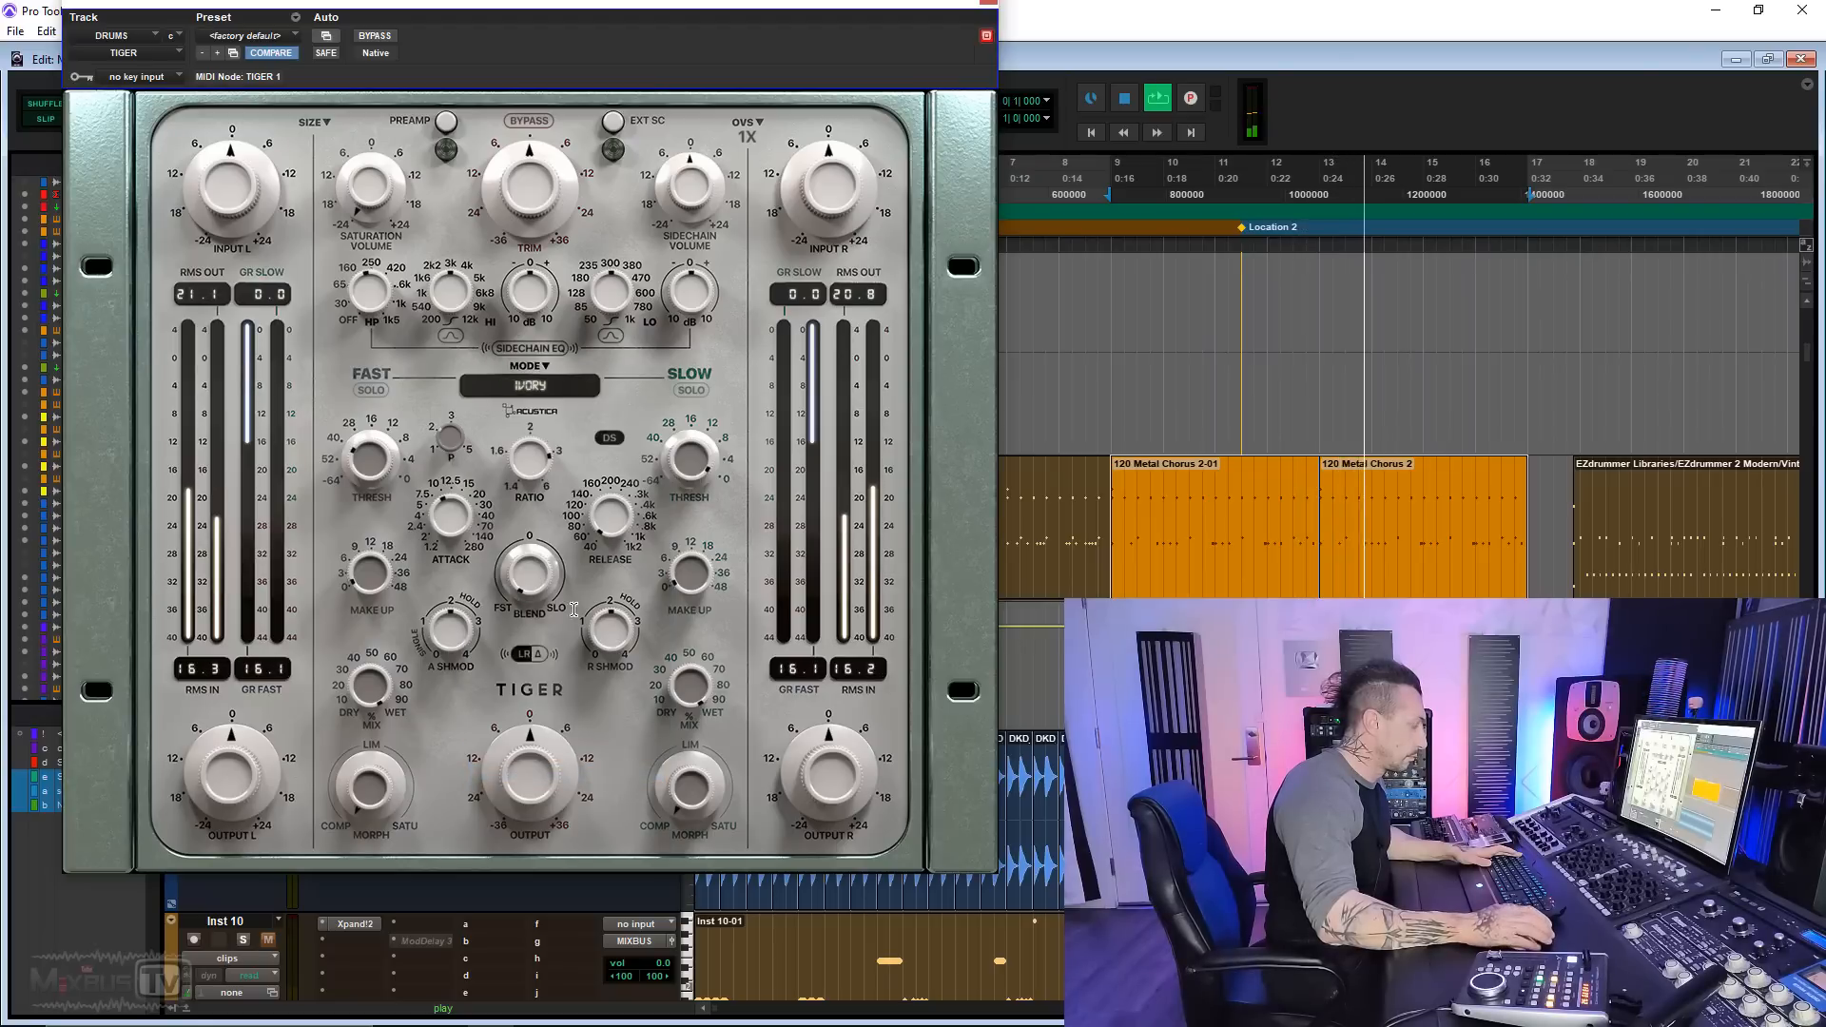
click(544, 387)
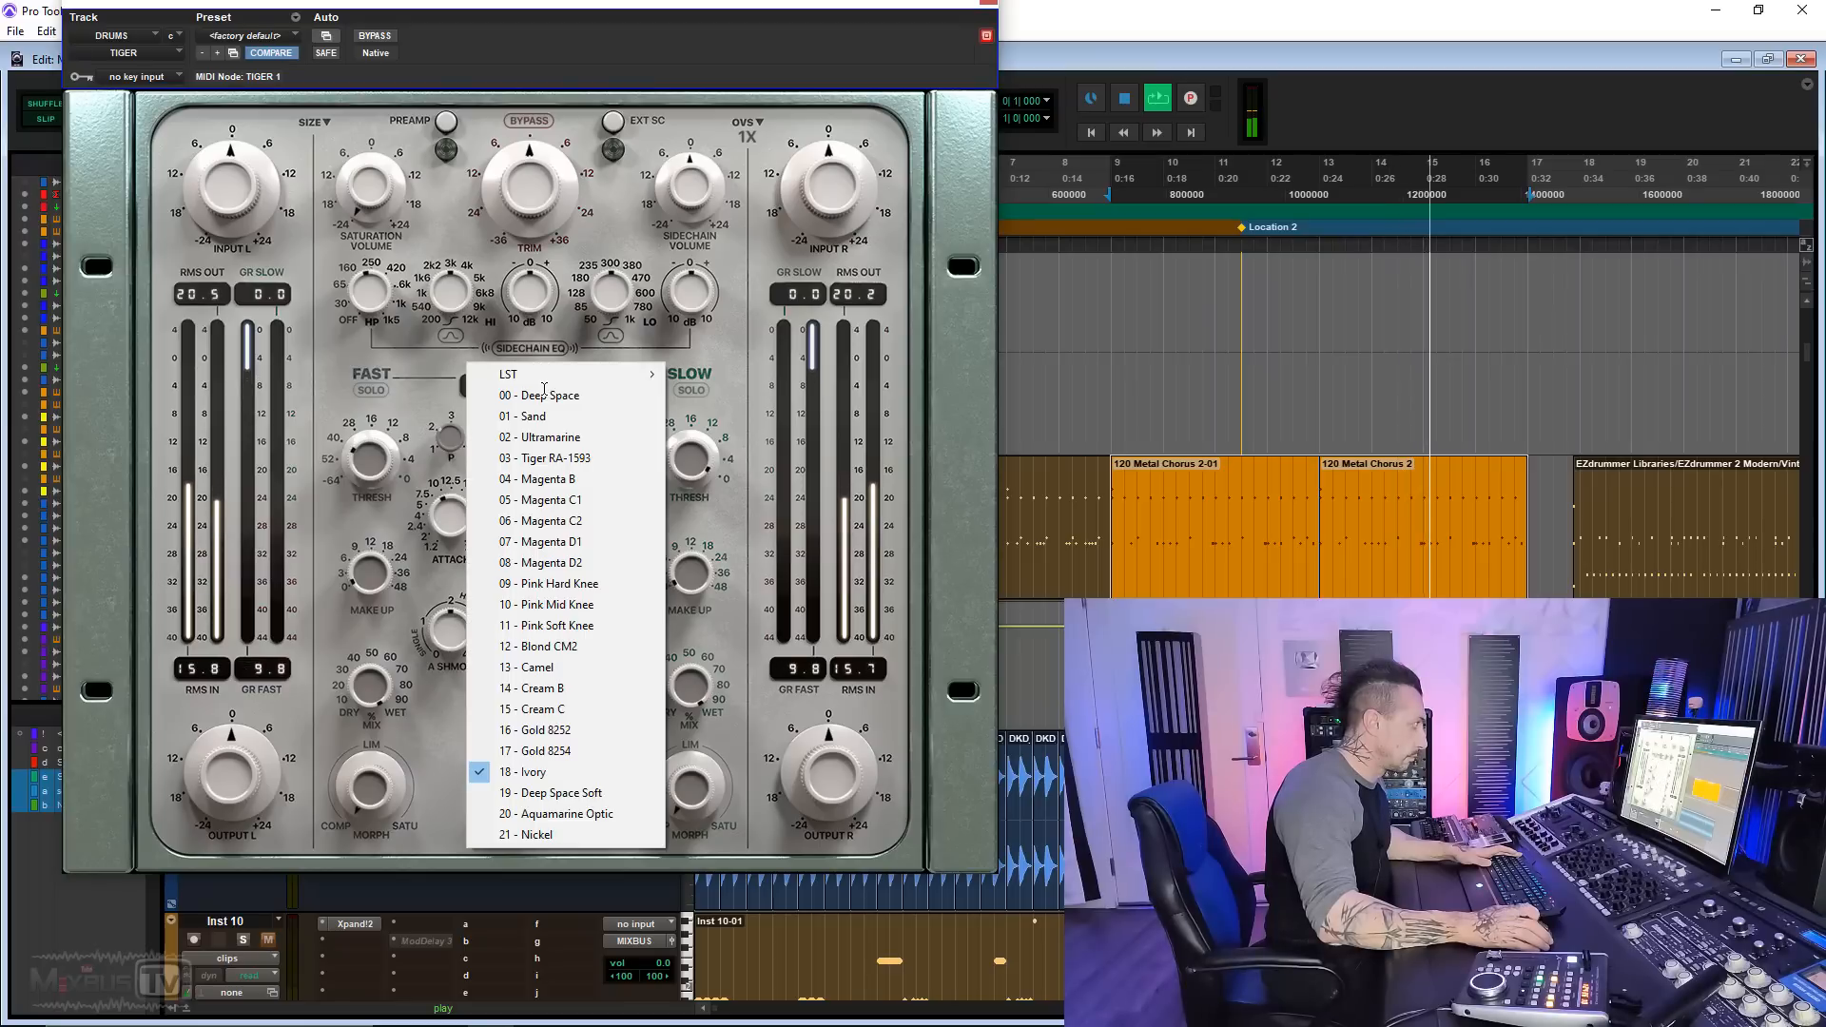
click(562, 793)
Step: Audition the Aquamarine Optic and Nickel compressor modes on the playing drums and stop playback
click(540, 383)
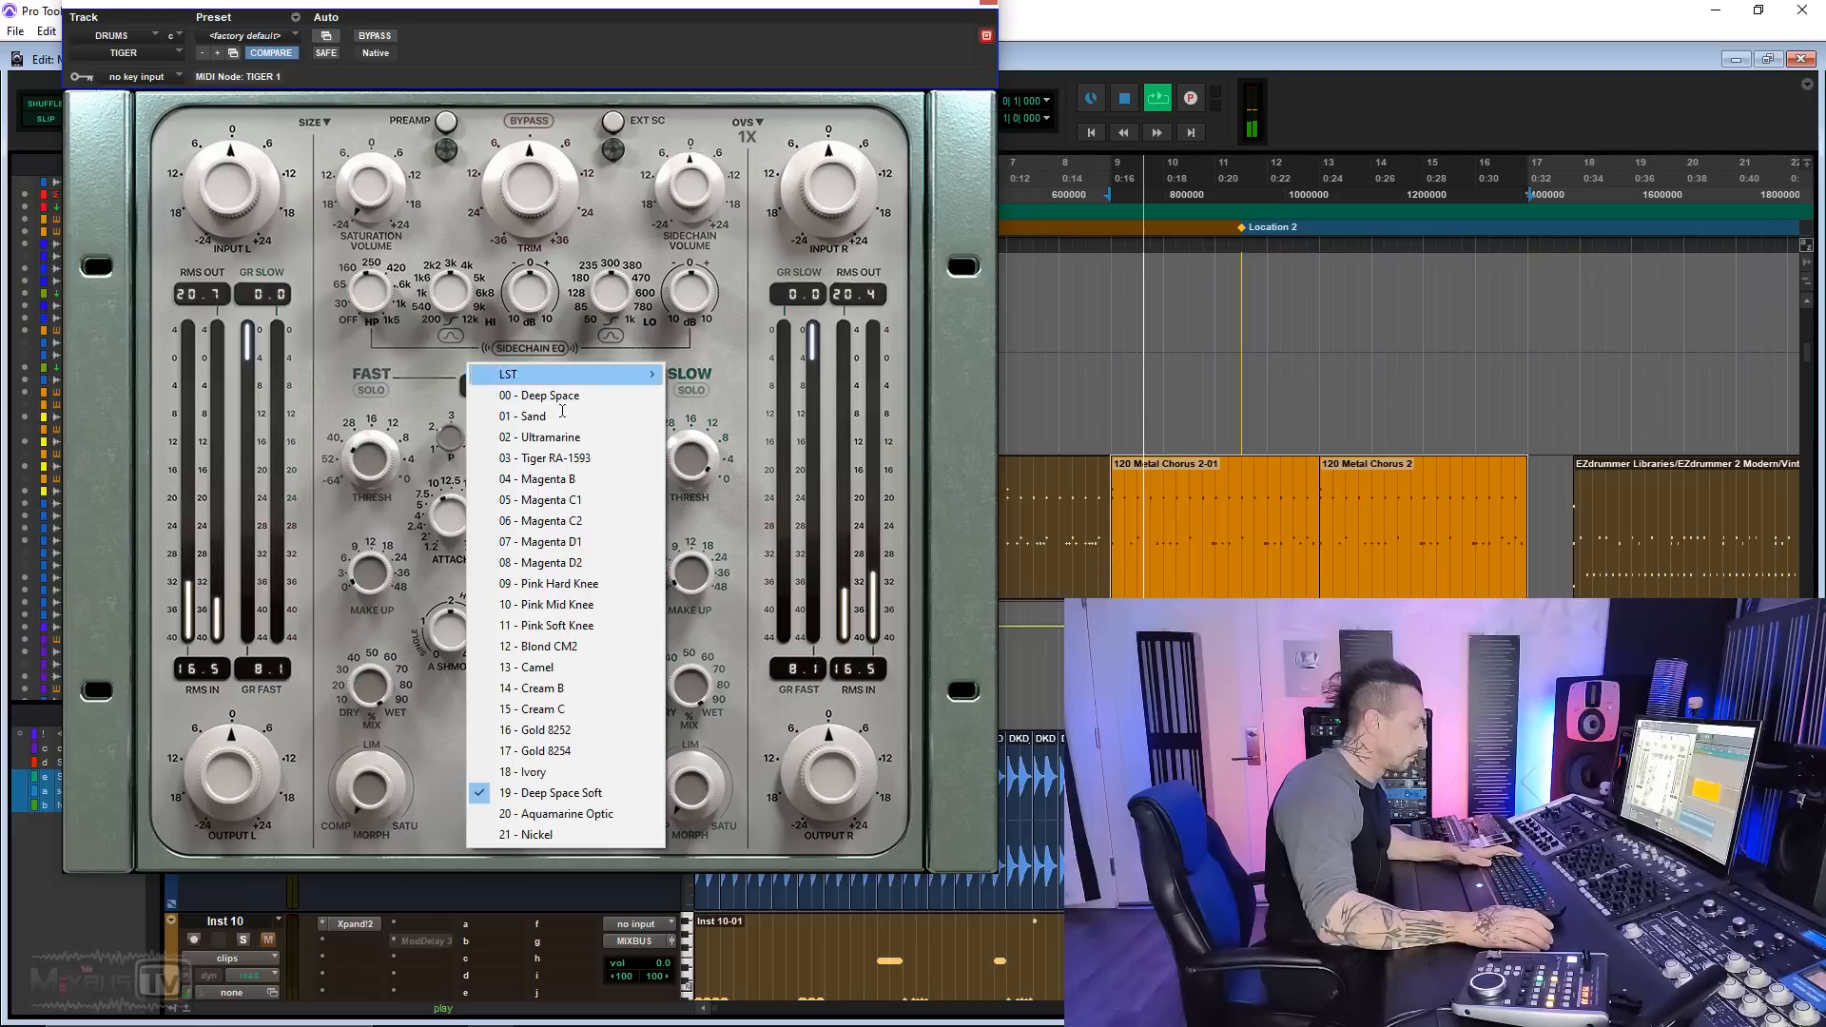
click(573, 814)
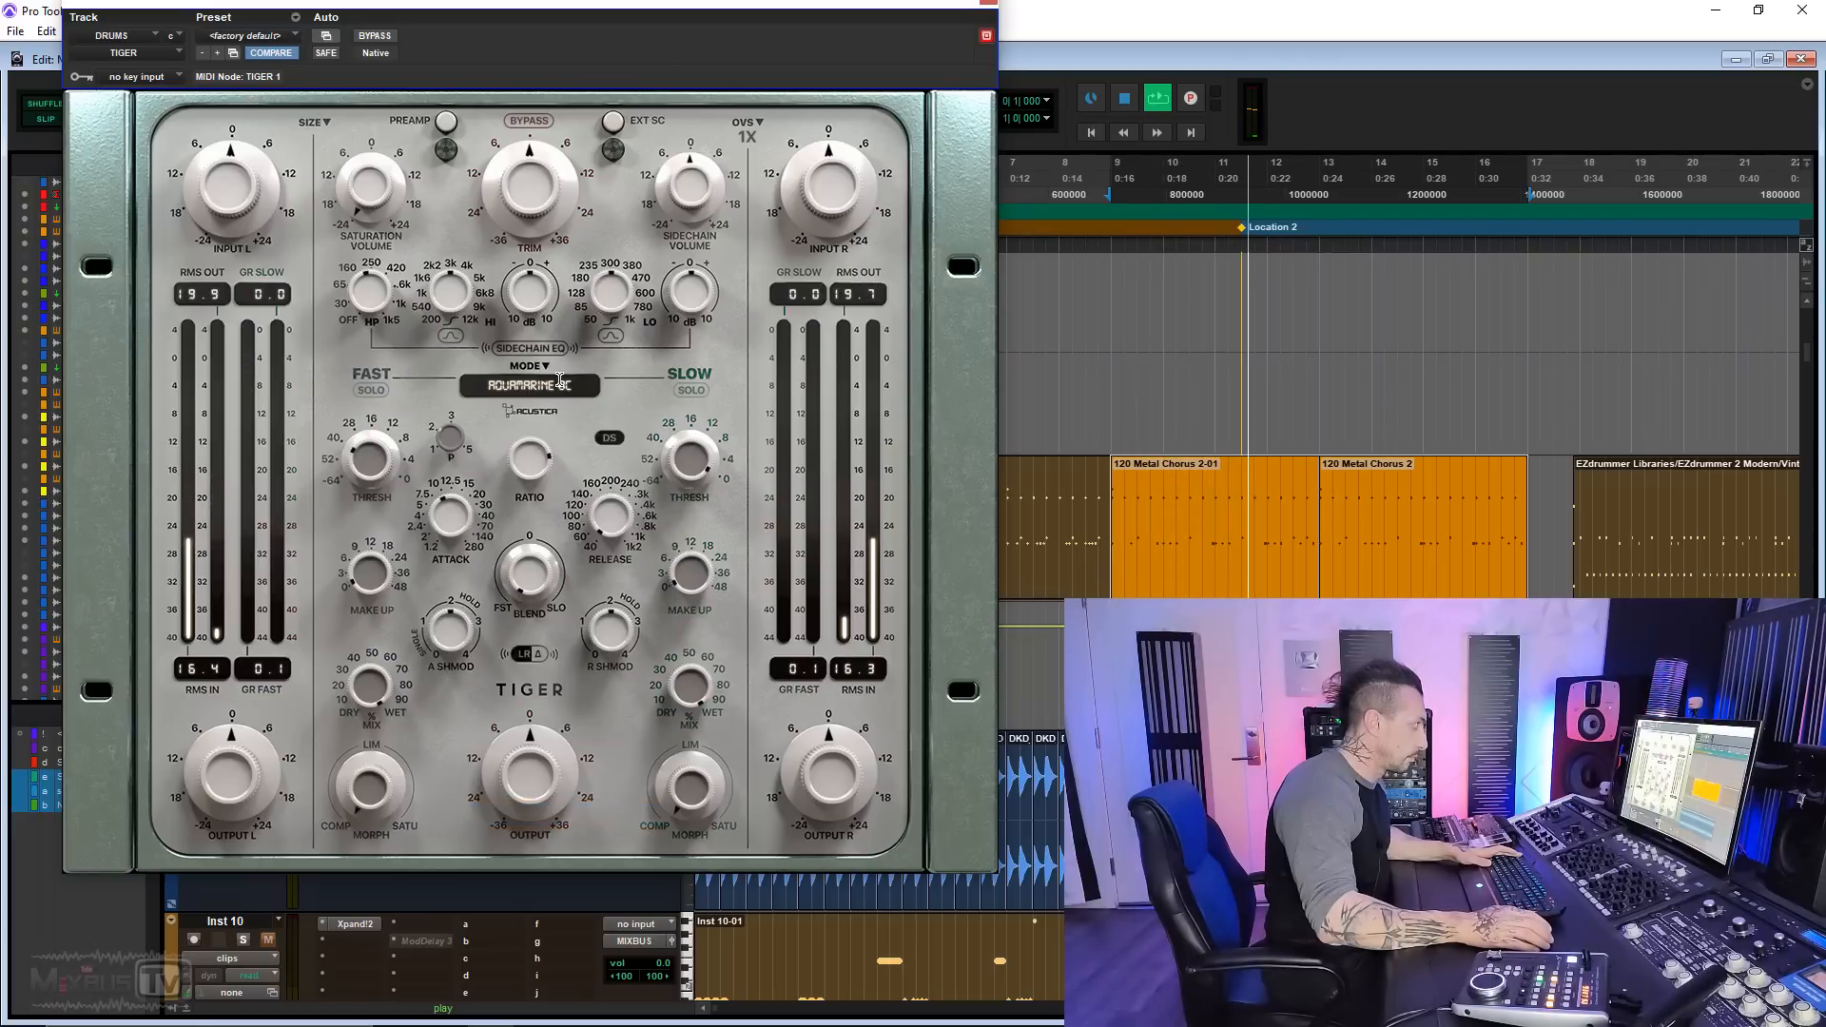
click(531, 388)
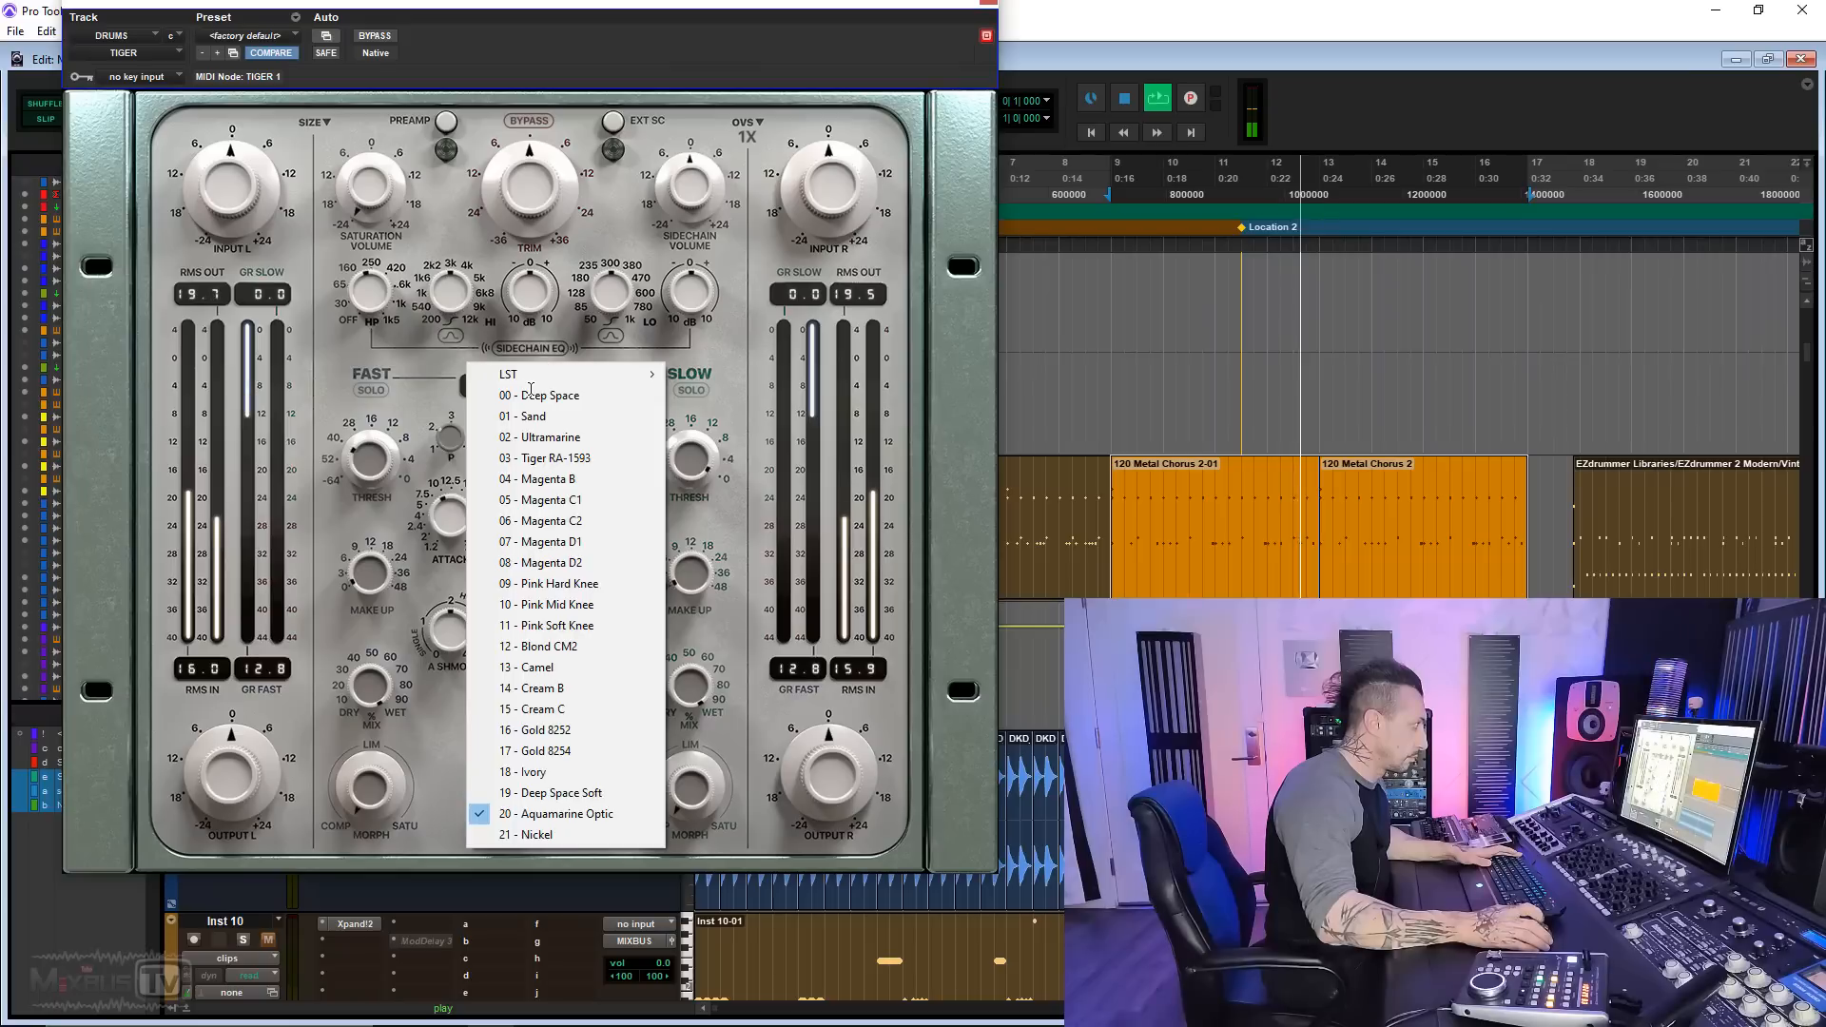
click(564, 835)
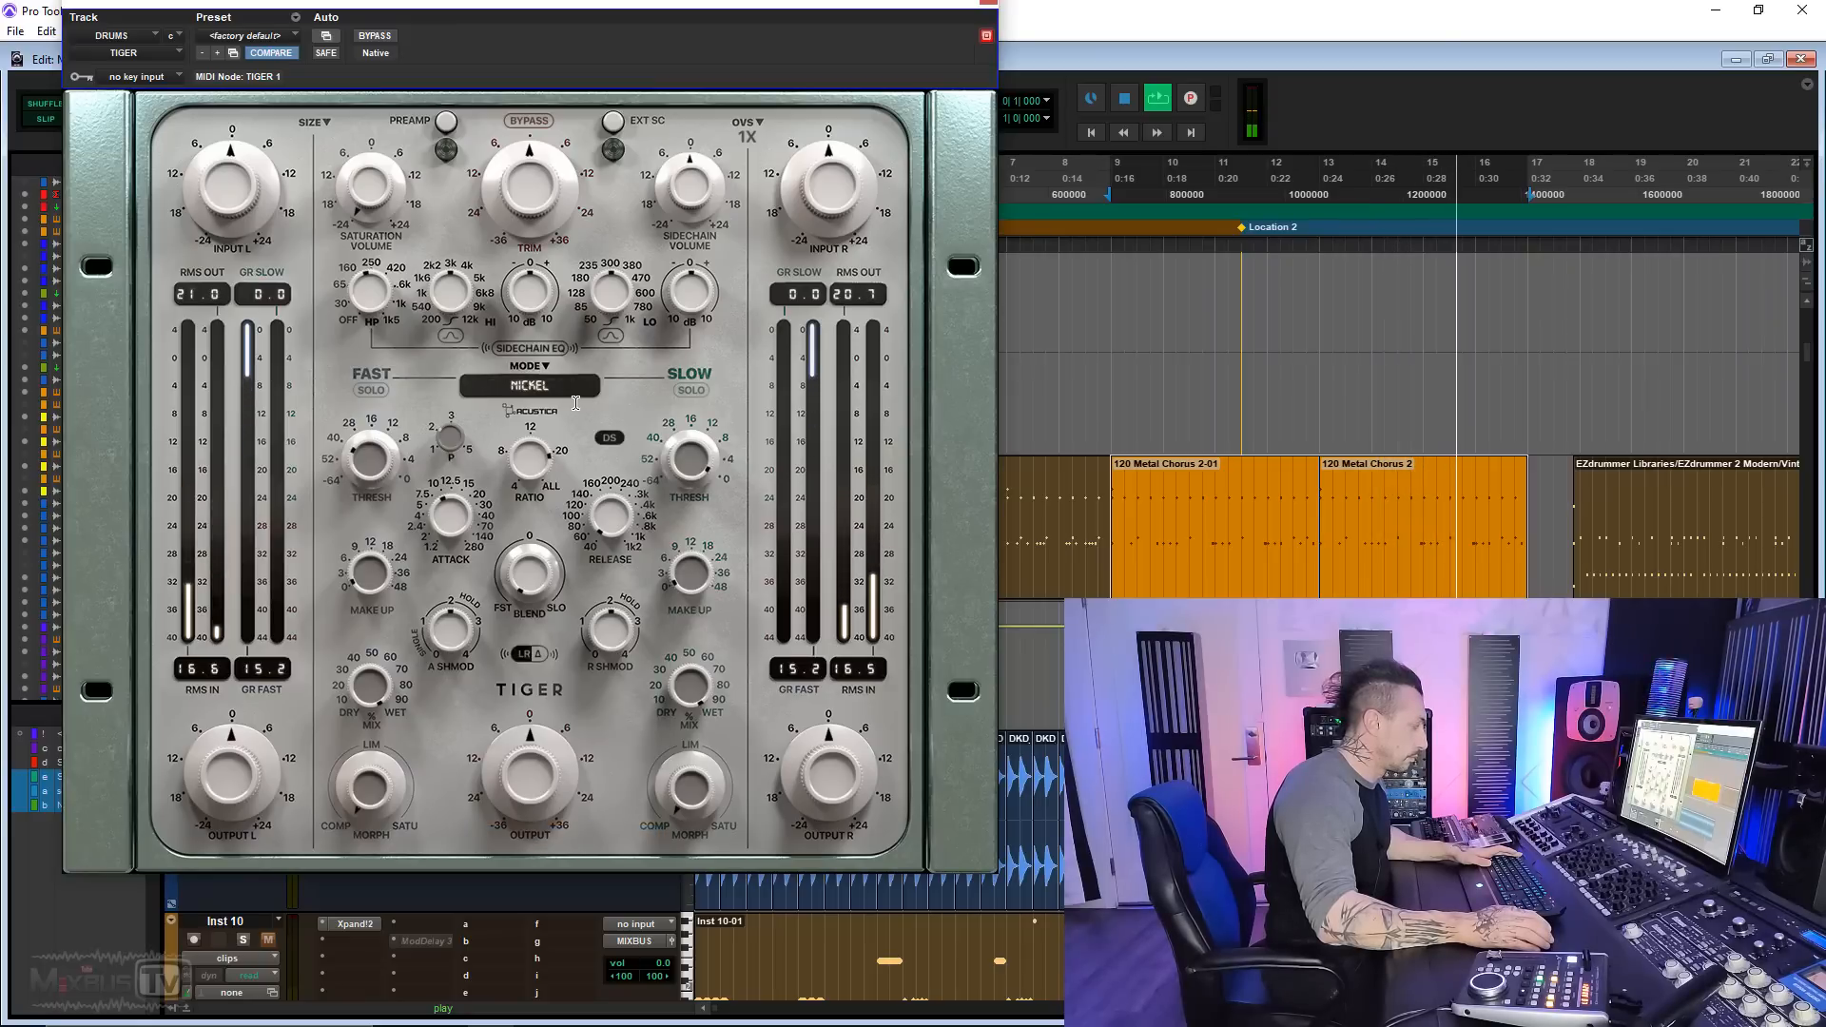
key(space)
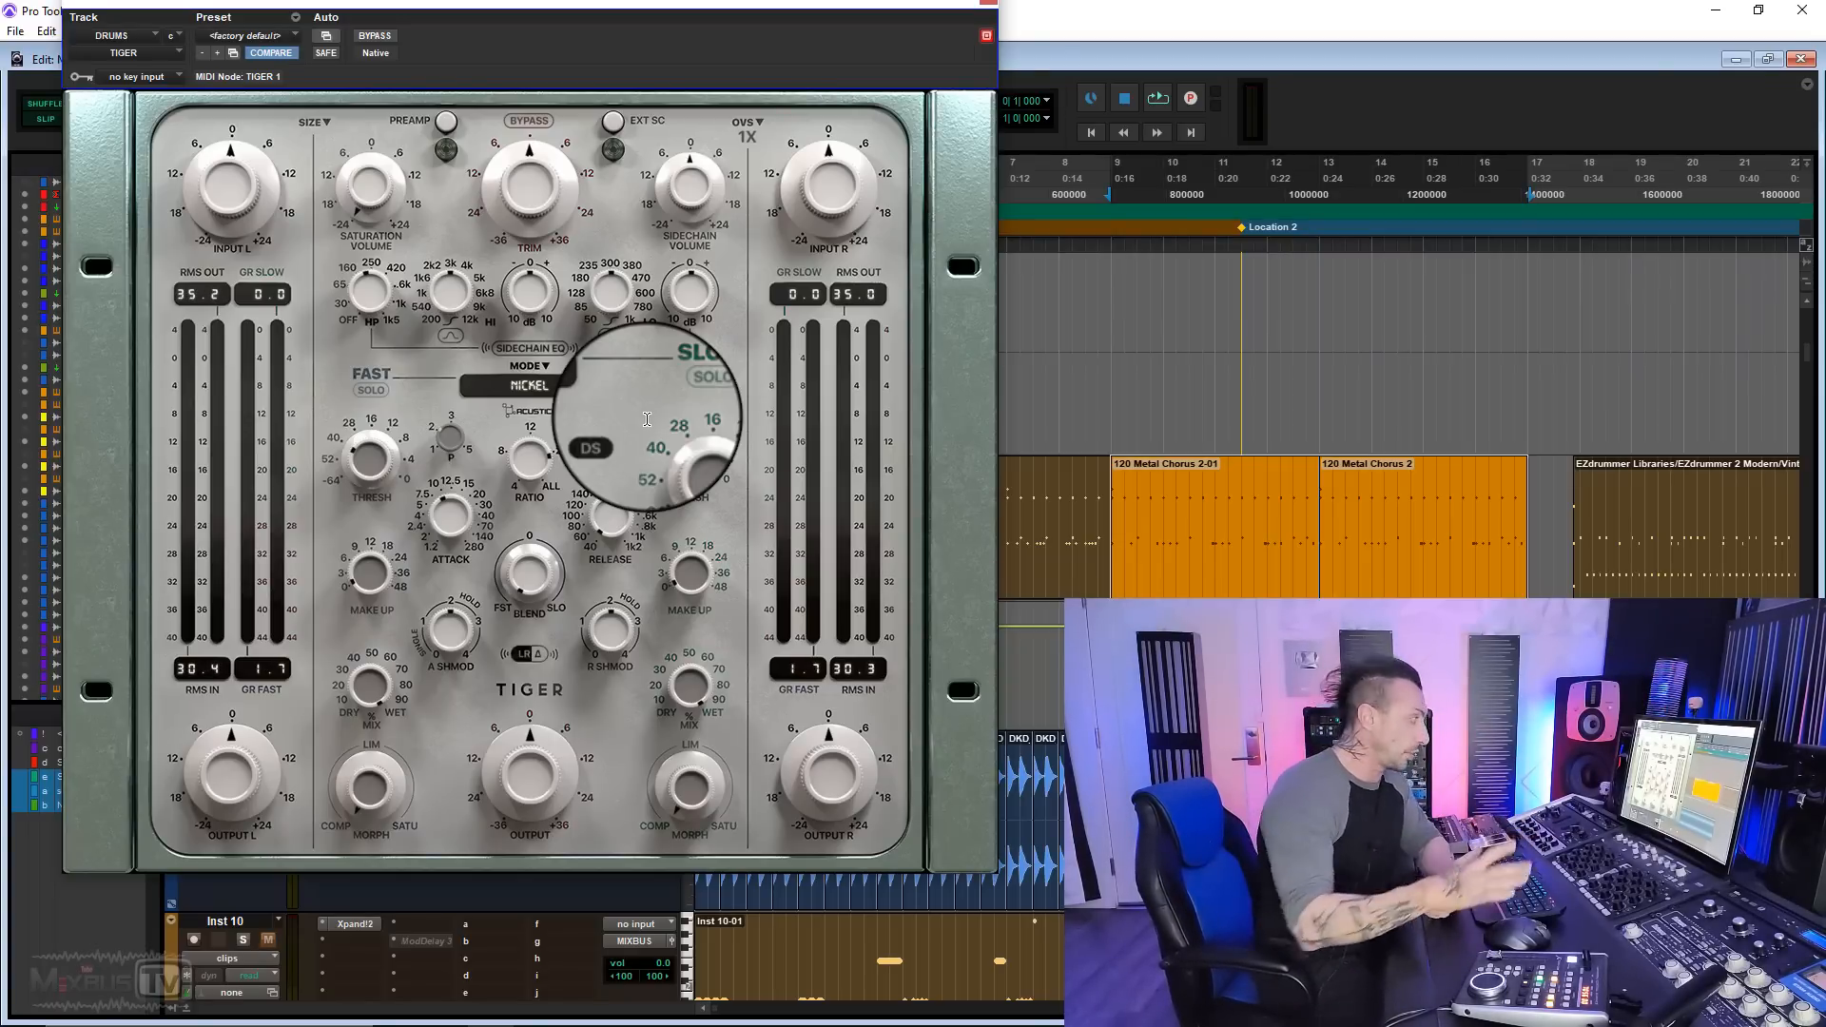
Step: Play the drums through Tiger's Sand mode with the preamp on and raise the saturation volume to +24
click(600, 397)
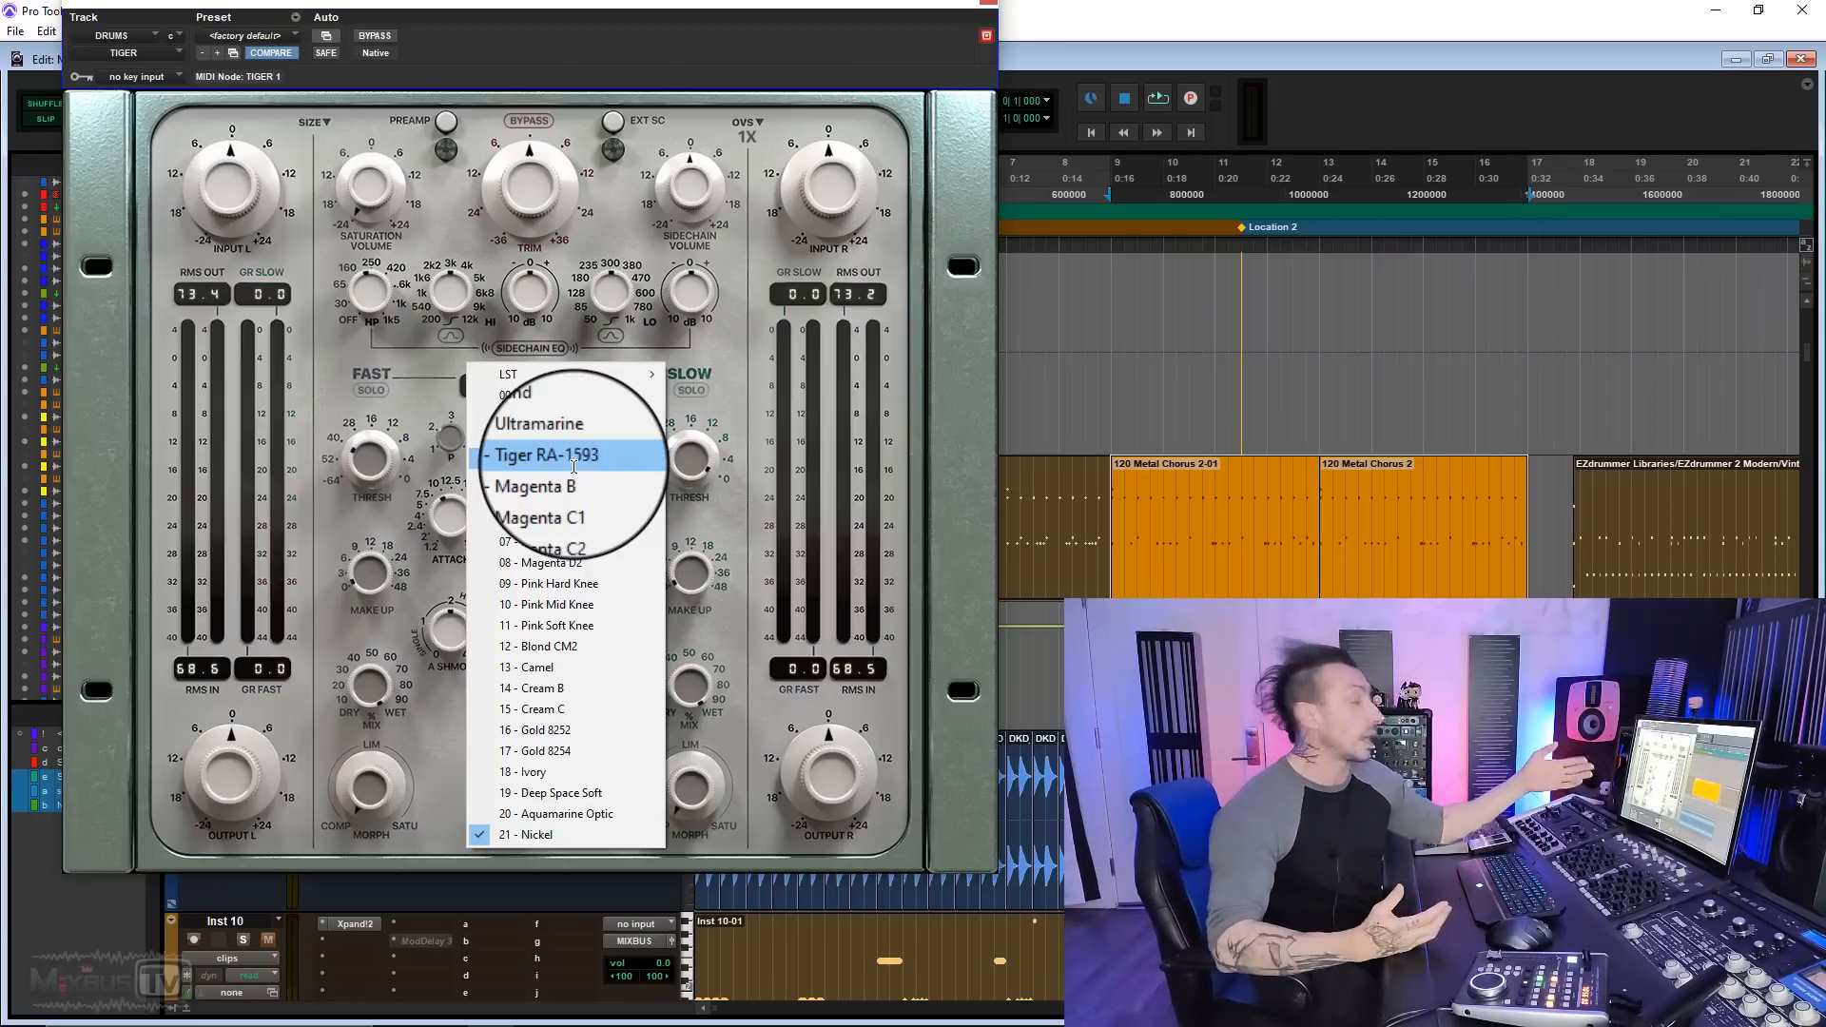
click(538, 388)
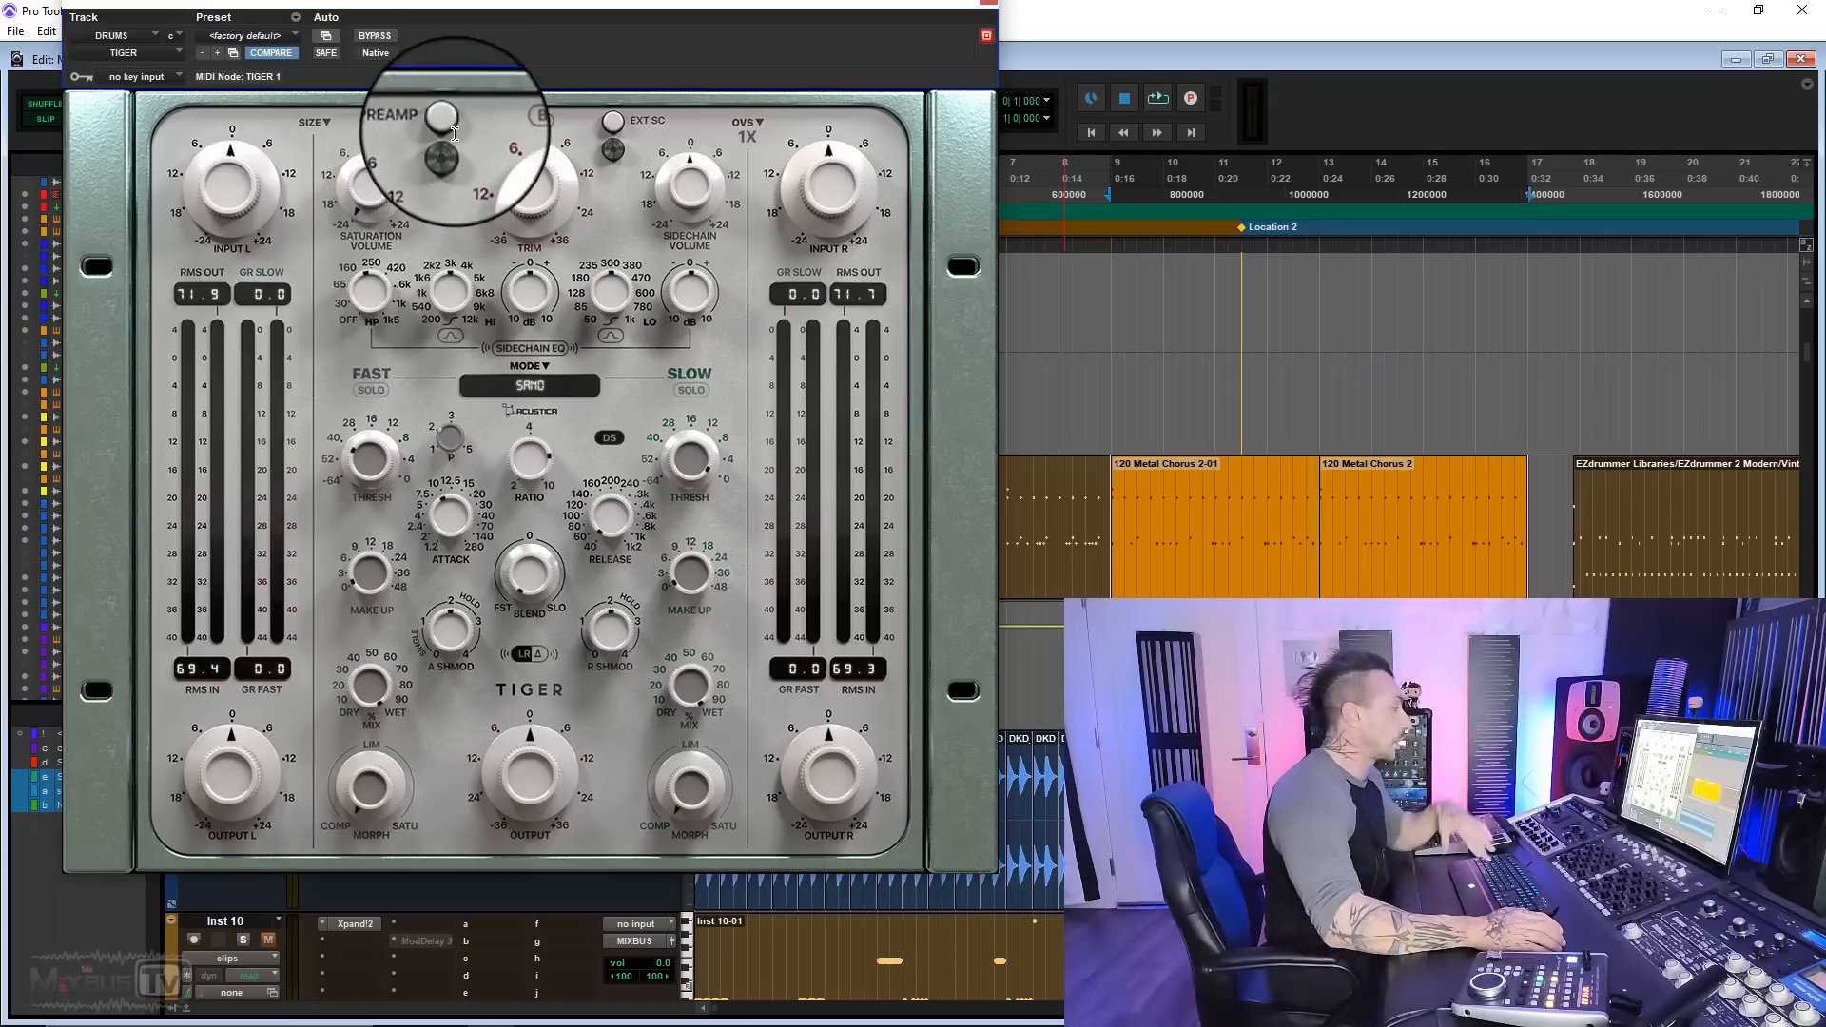
key(space)
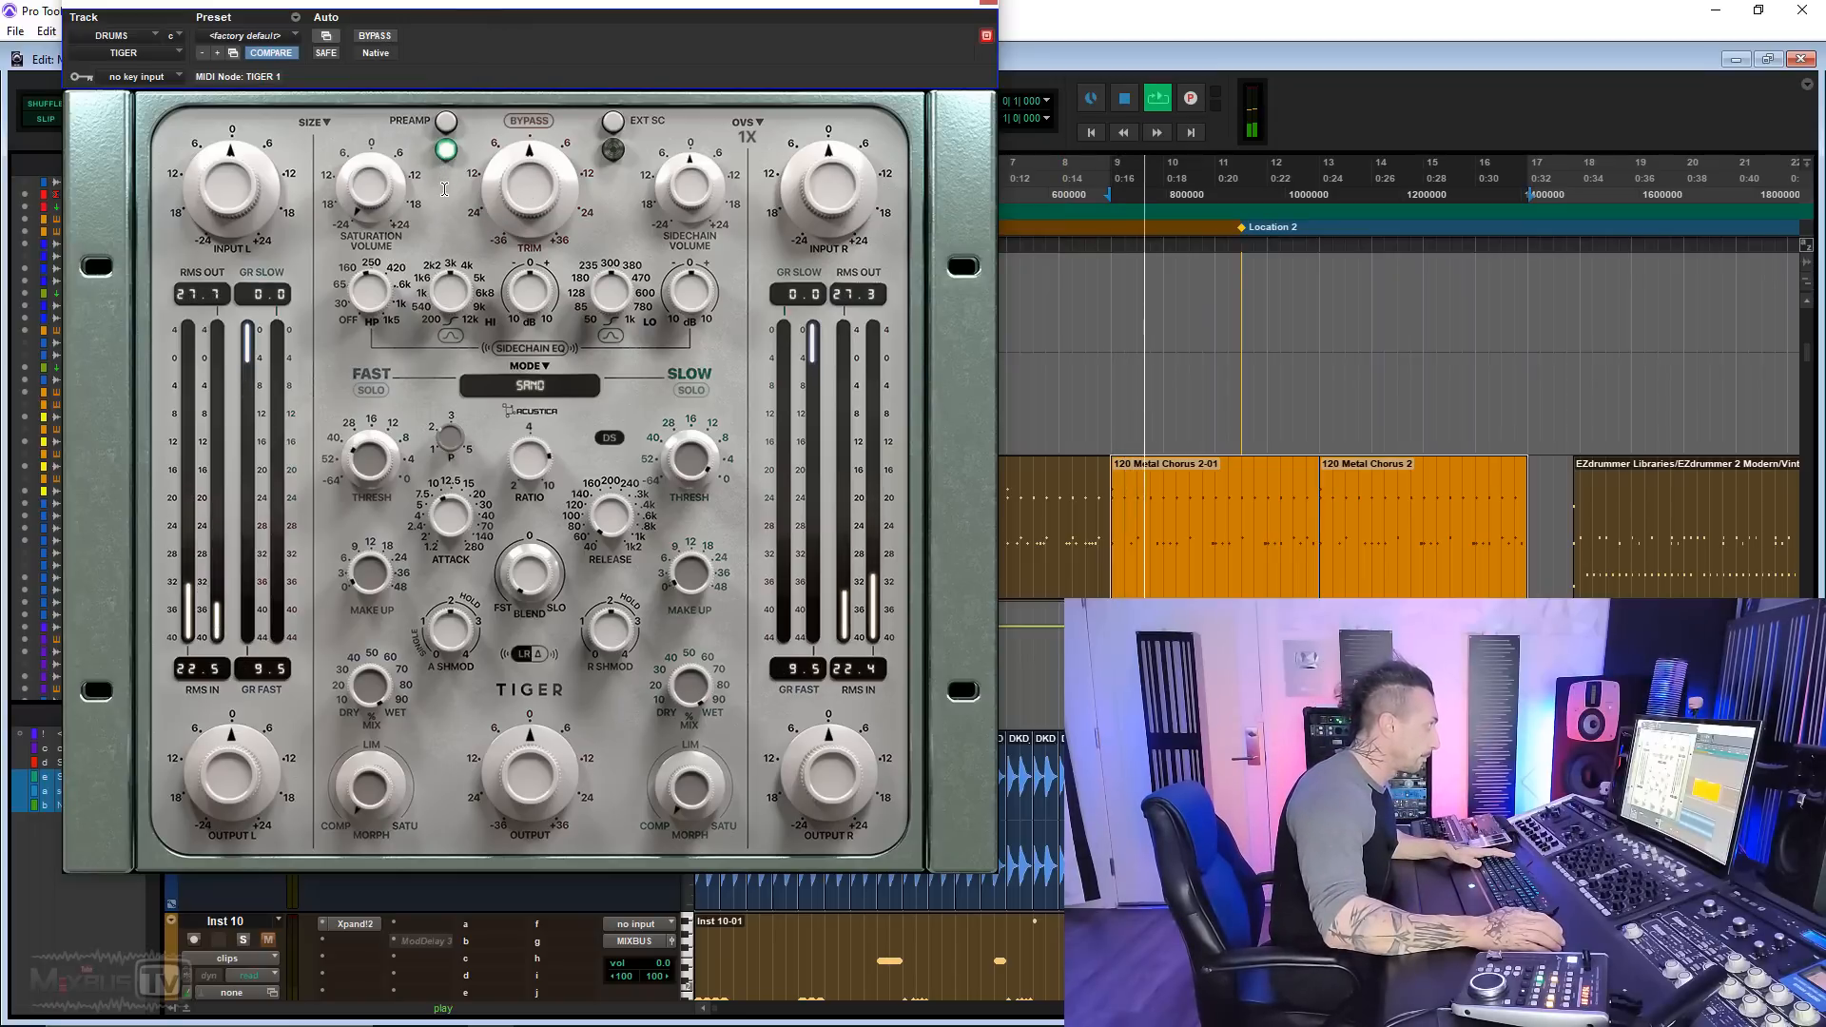
drag(369, 202, 357, 27)
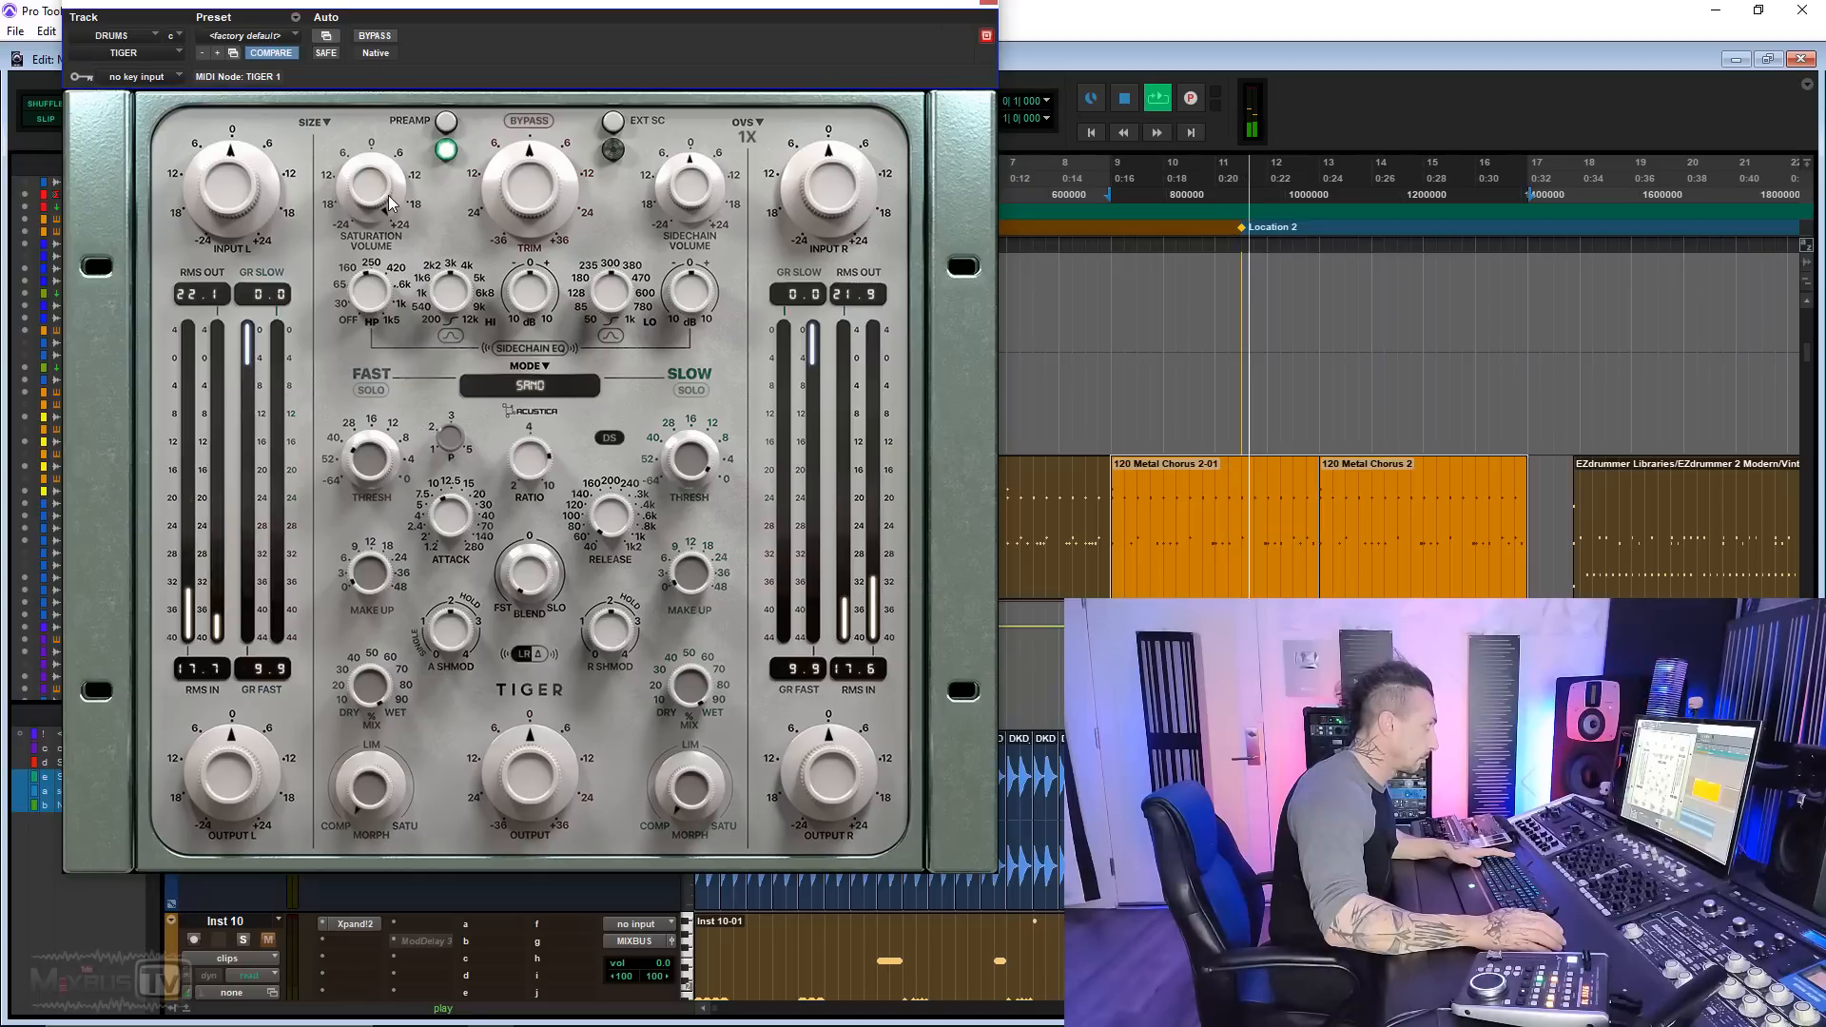
Step: Compare the playing drums with Tiger's preamp off and on, stop playback and leave the preamp switched off
click(447, 124)
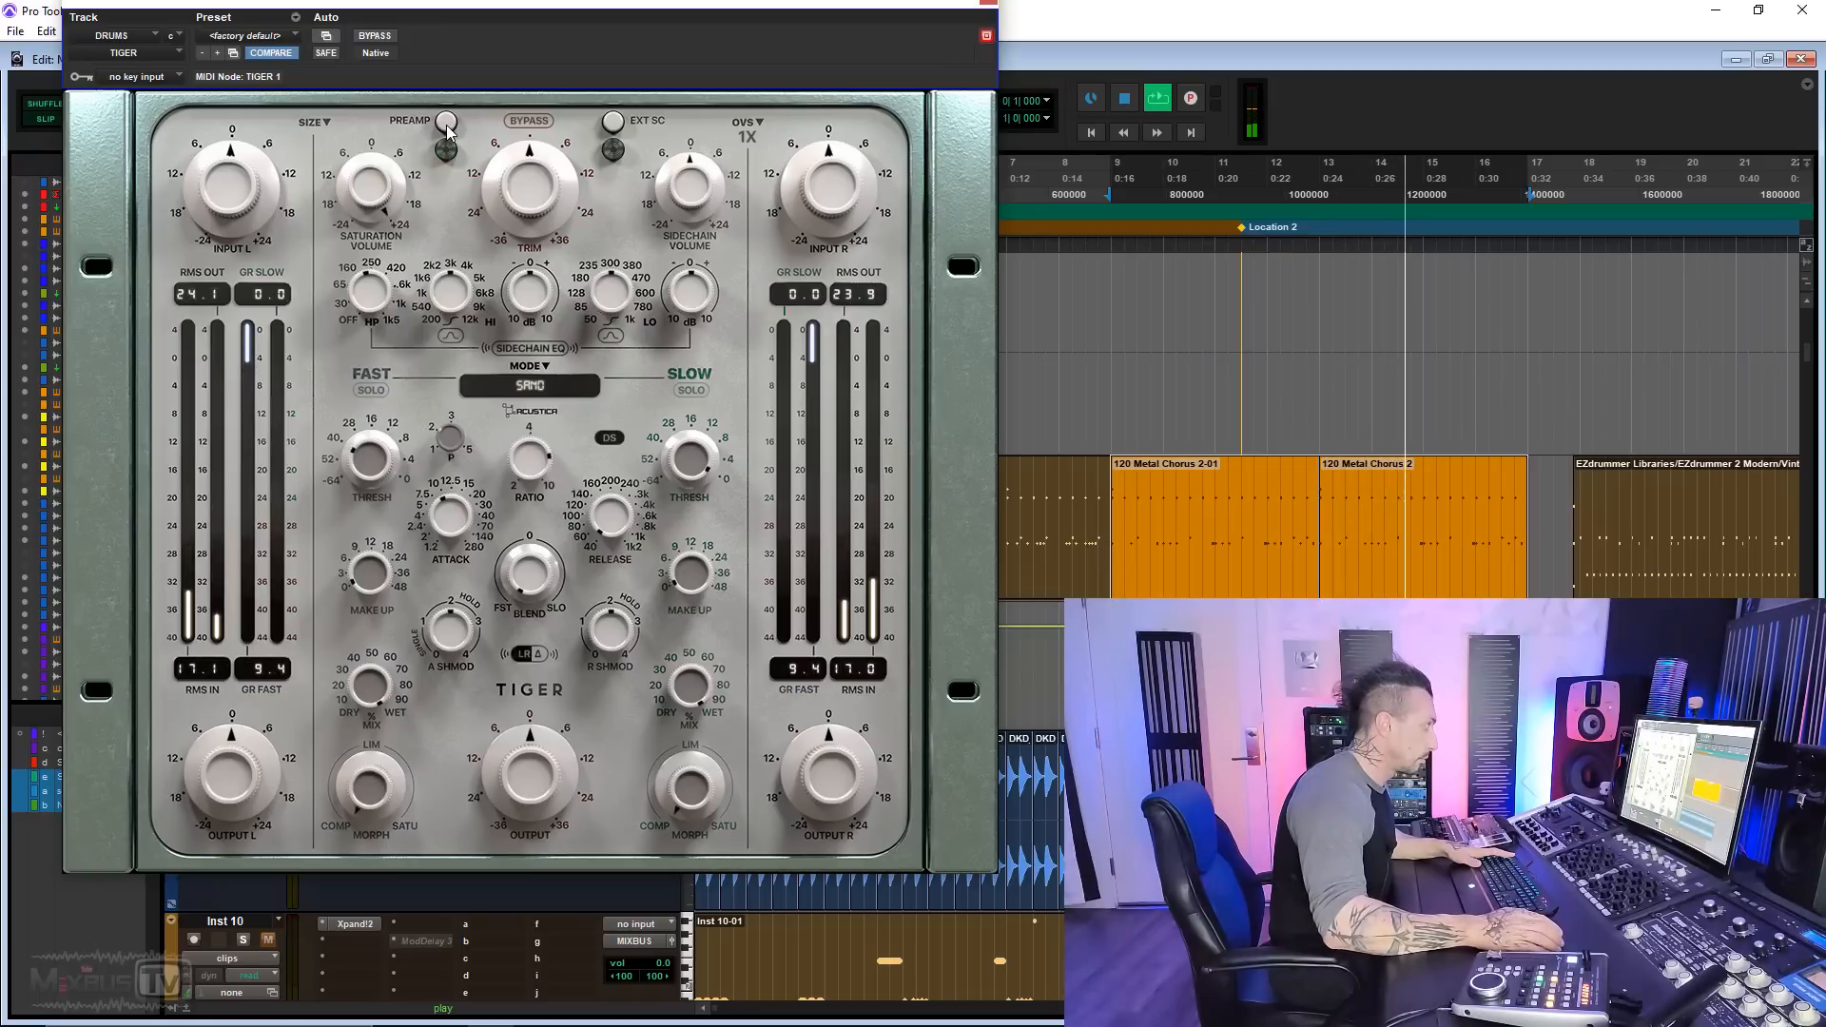
click(447, 122)
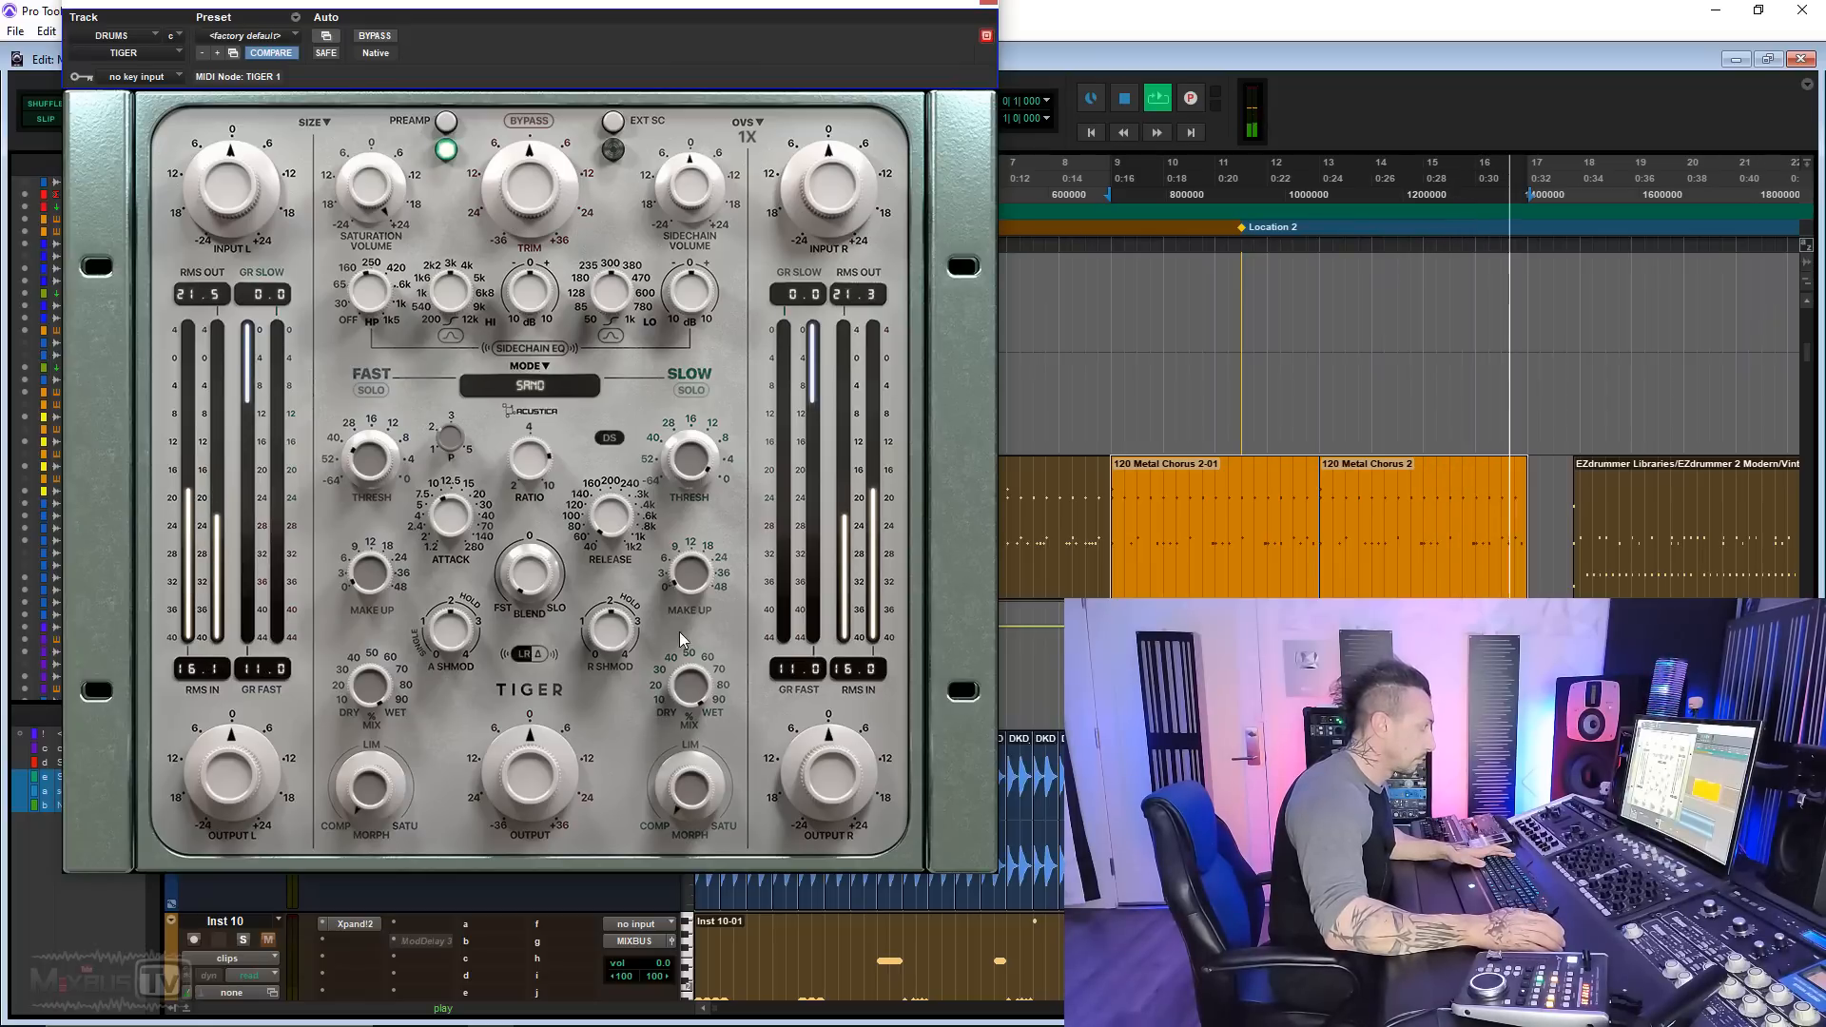
key(space)
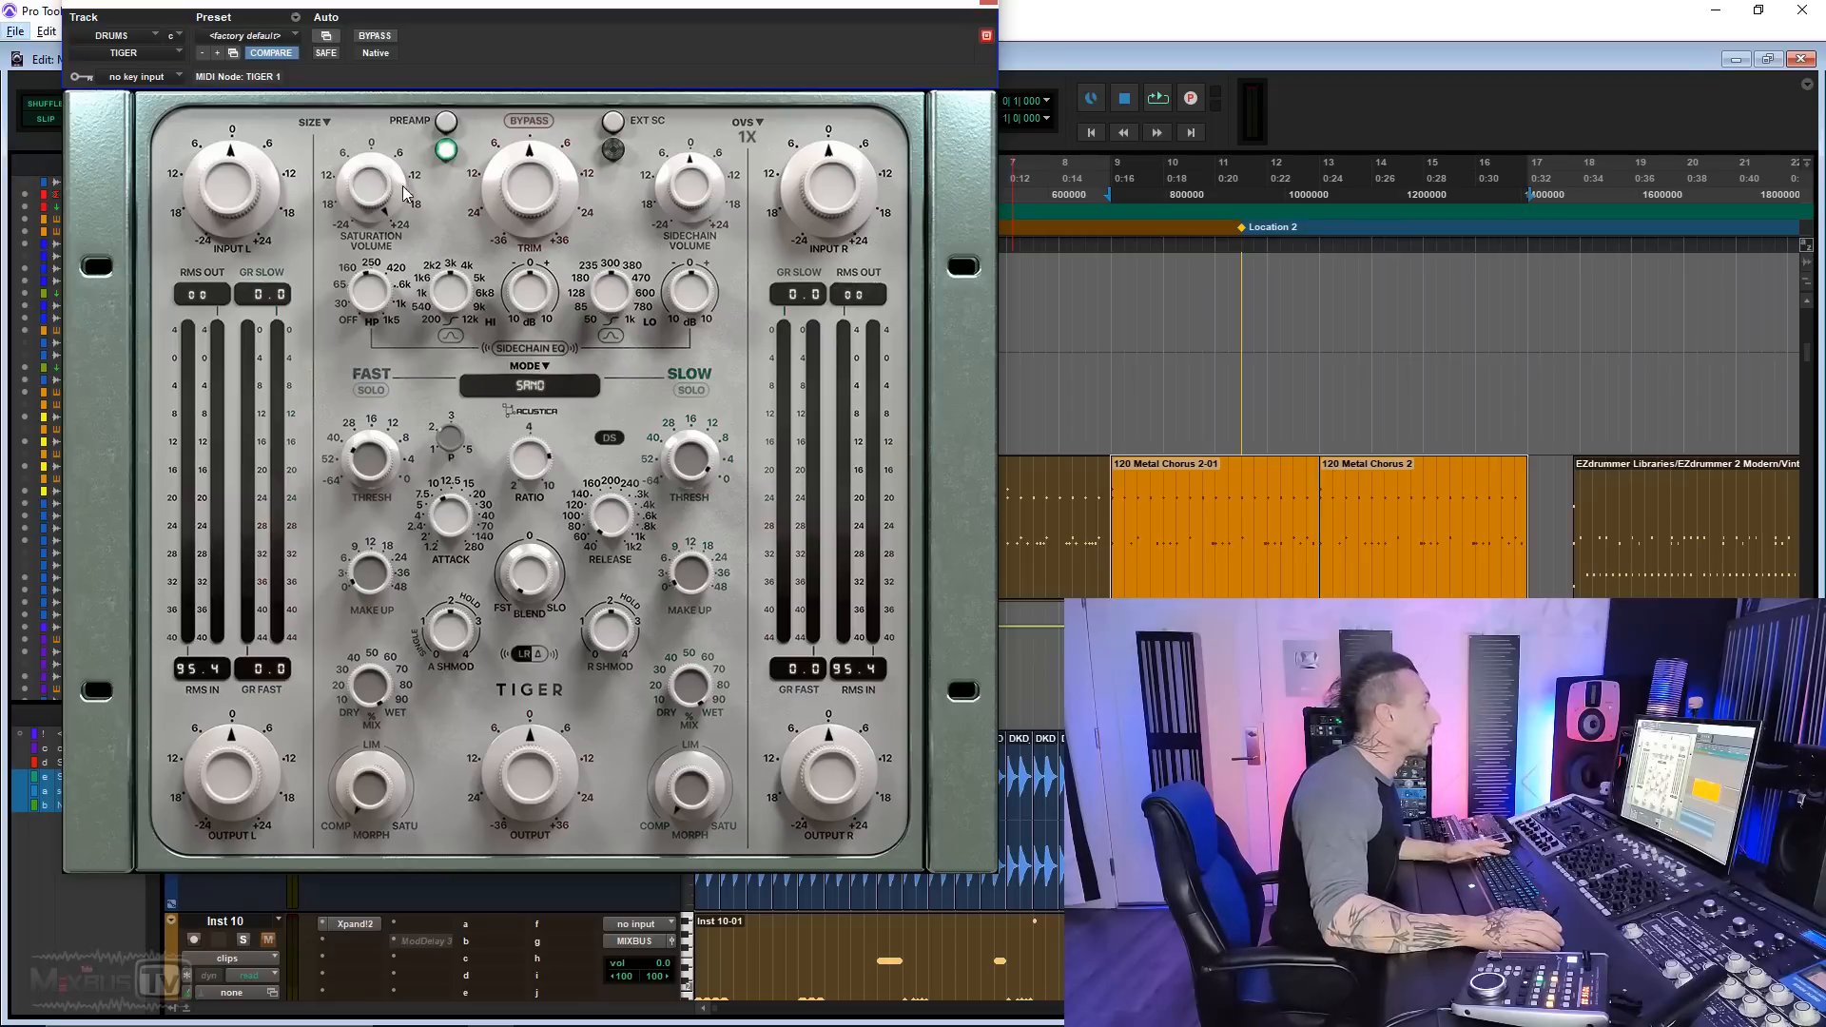
click(444, 126)
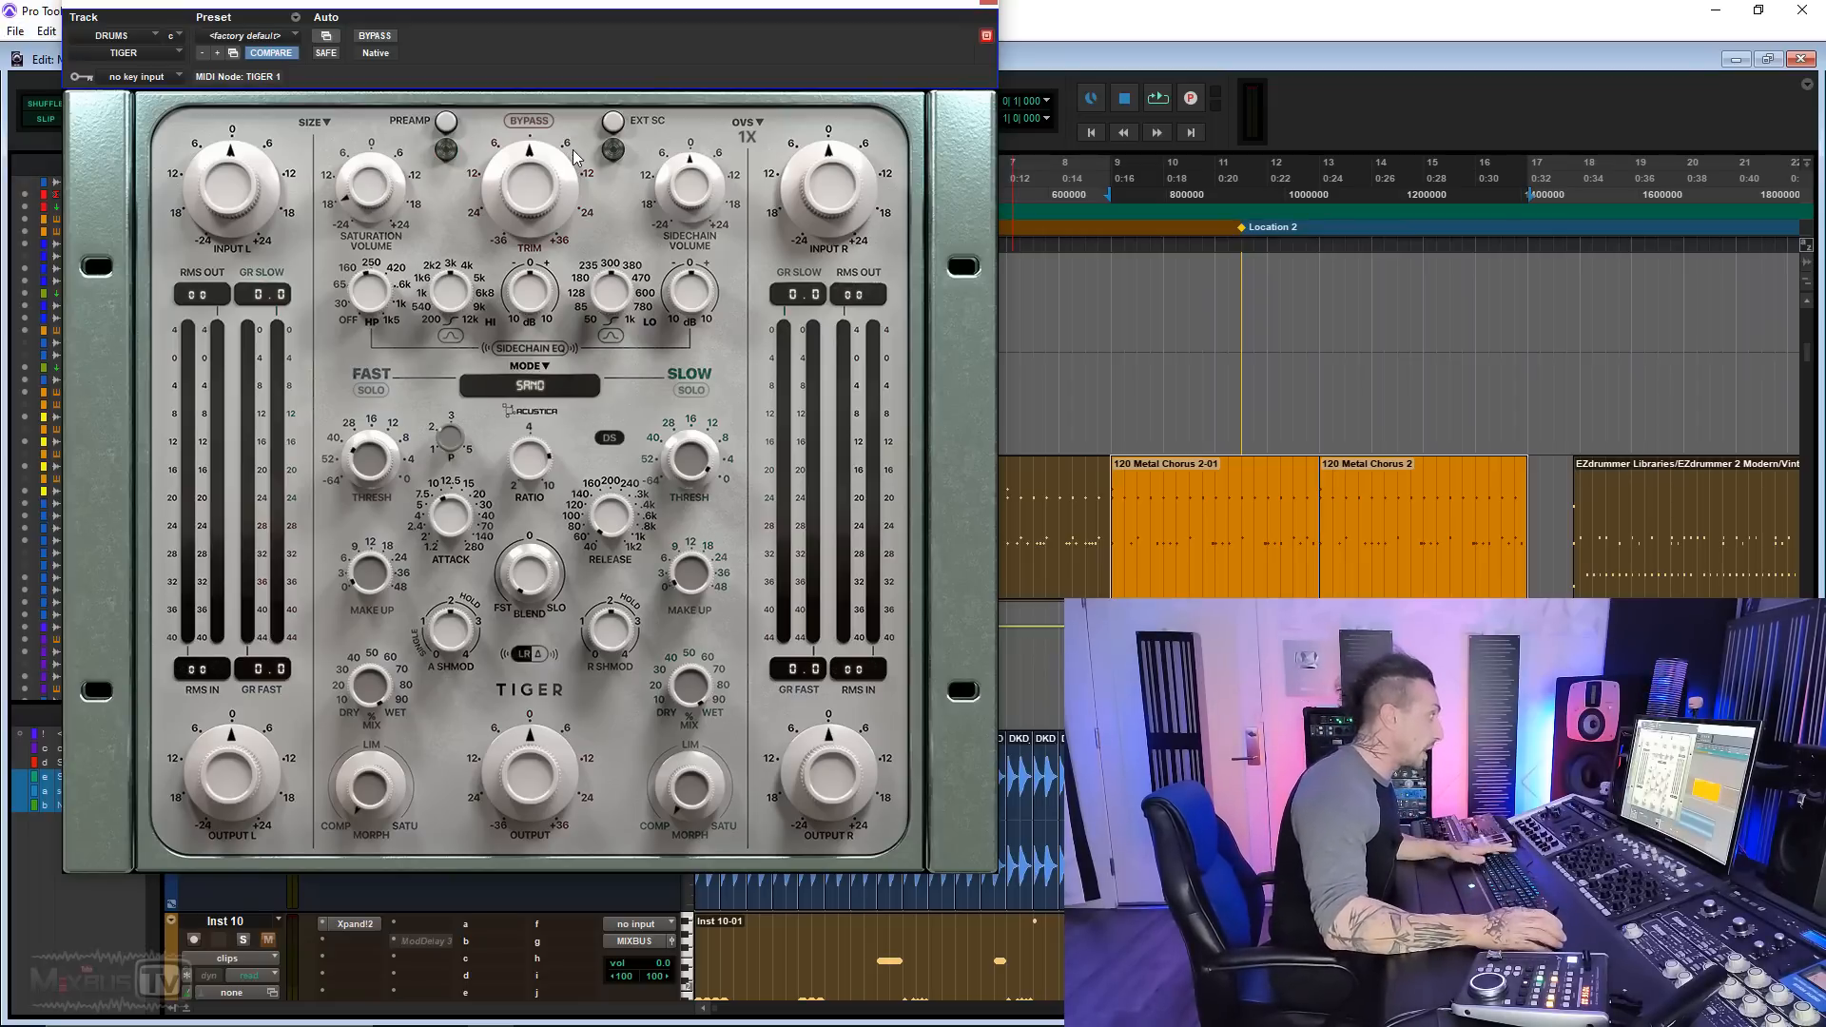
Step: Set the drum track's Tiger to the Camel mode and audition it on the drums
click(454, 437)
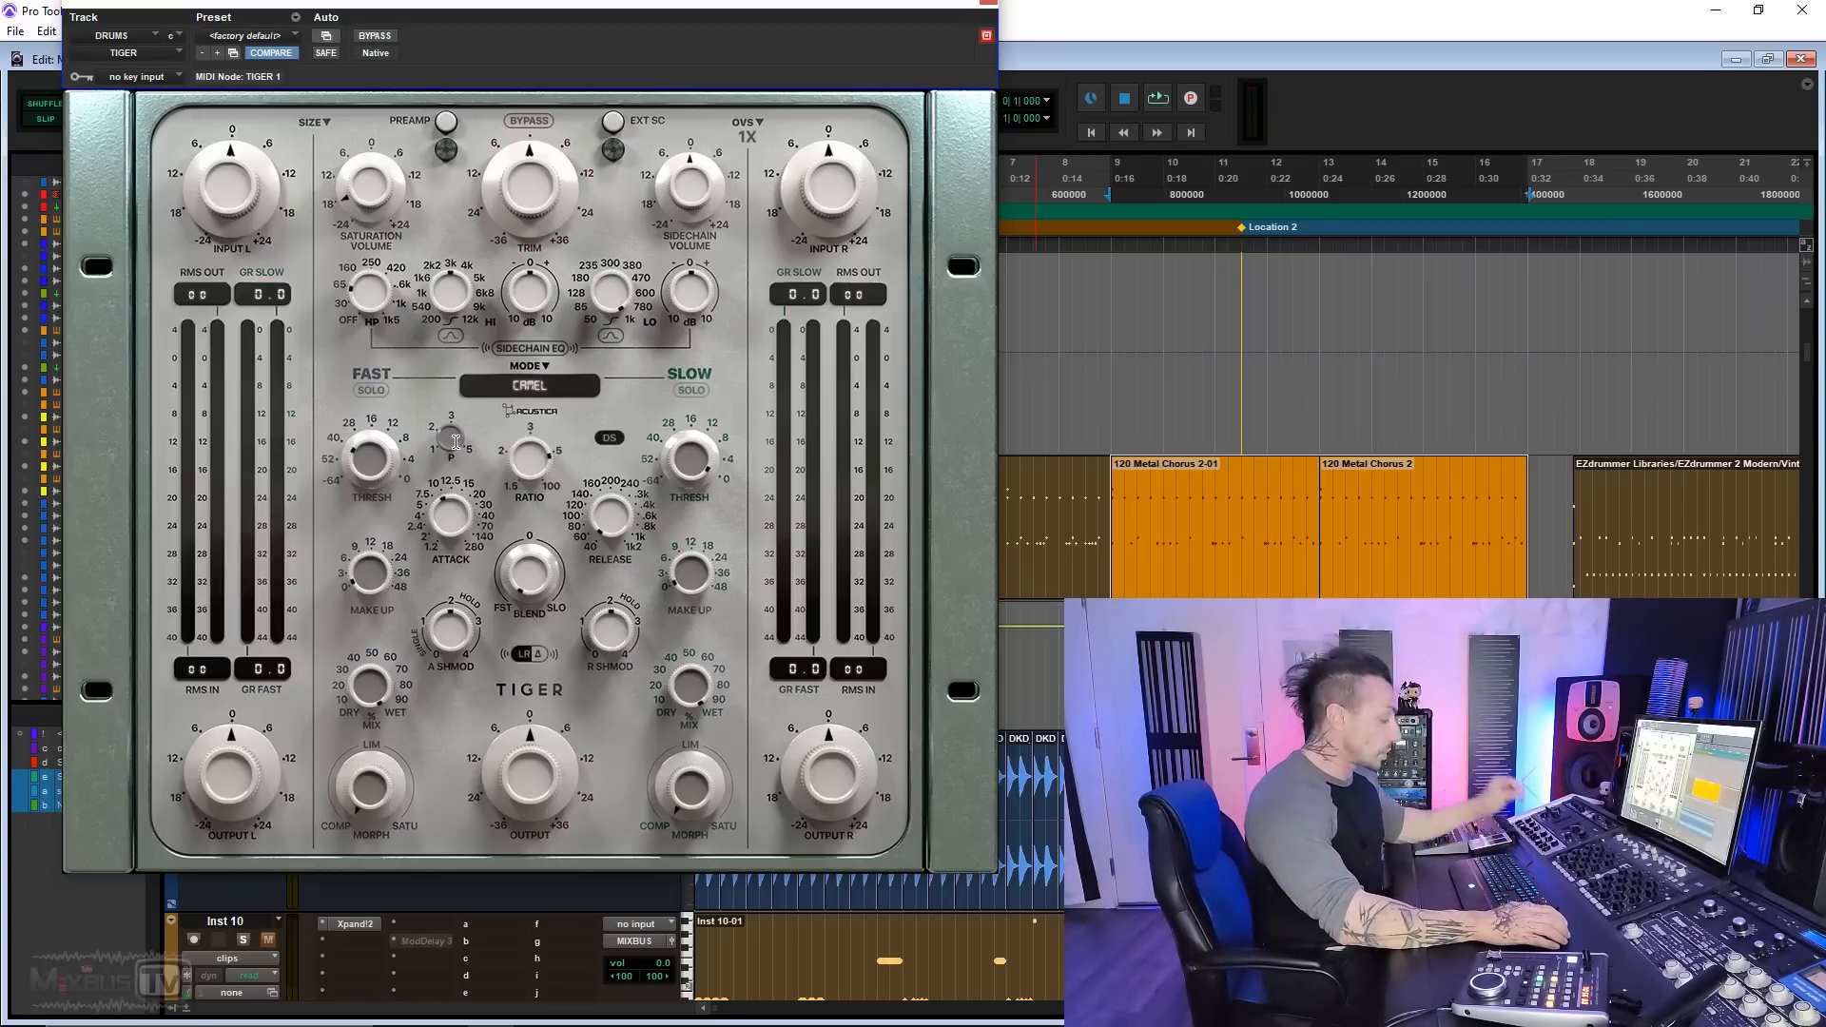
key(space)
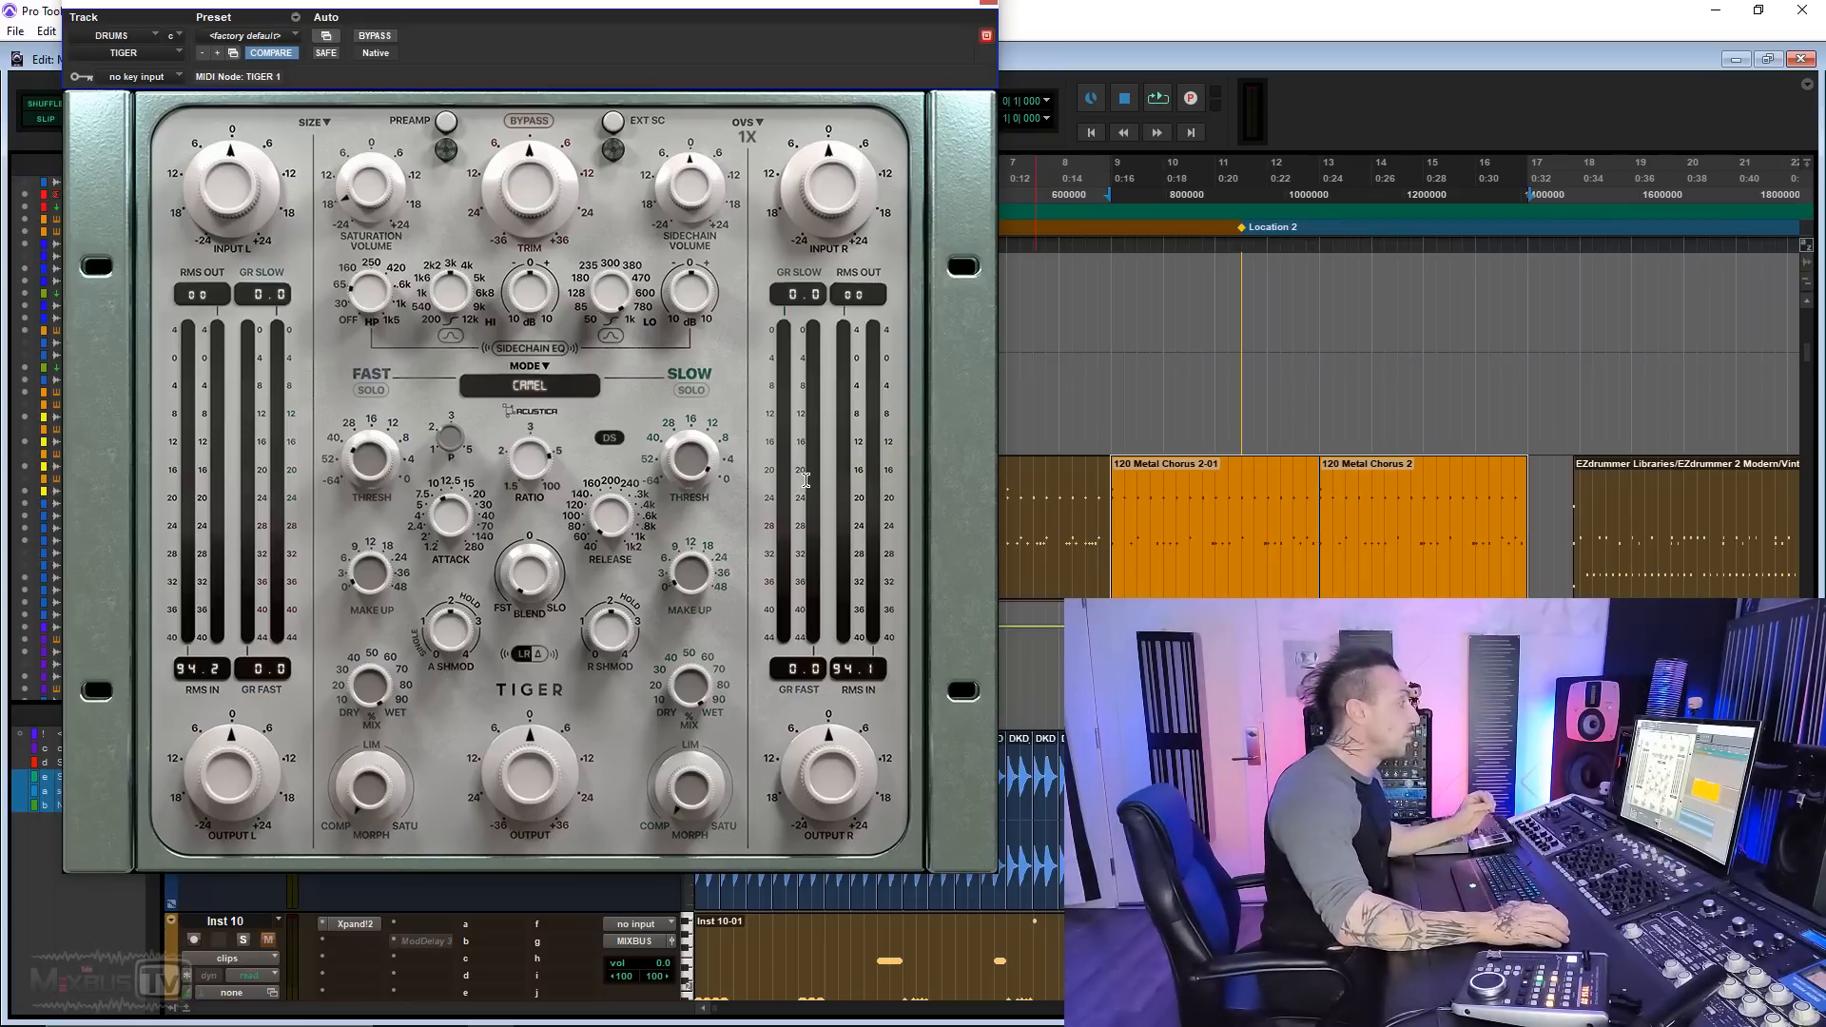
Step: Open the Tiger on the CVHHGL5140BPME track in place of the drums' one and audition its Pink Hard Knee and Pink Mid Knee modes
click(989, 8)
click(643, 529)
key(space)
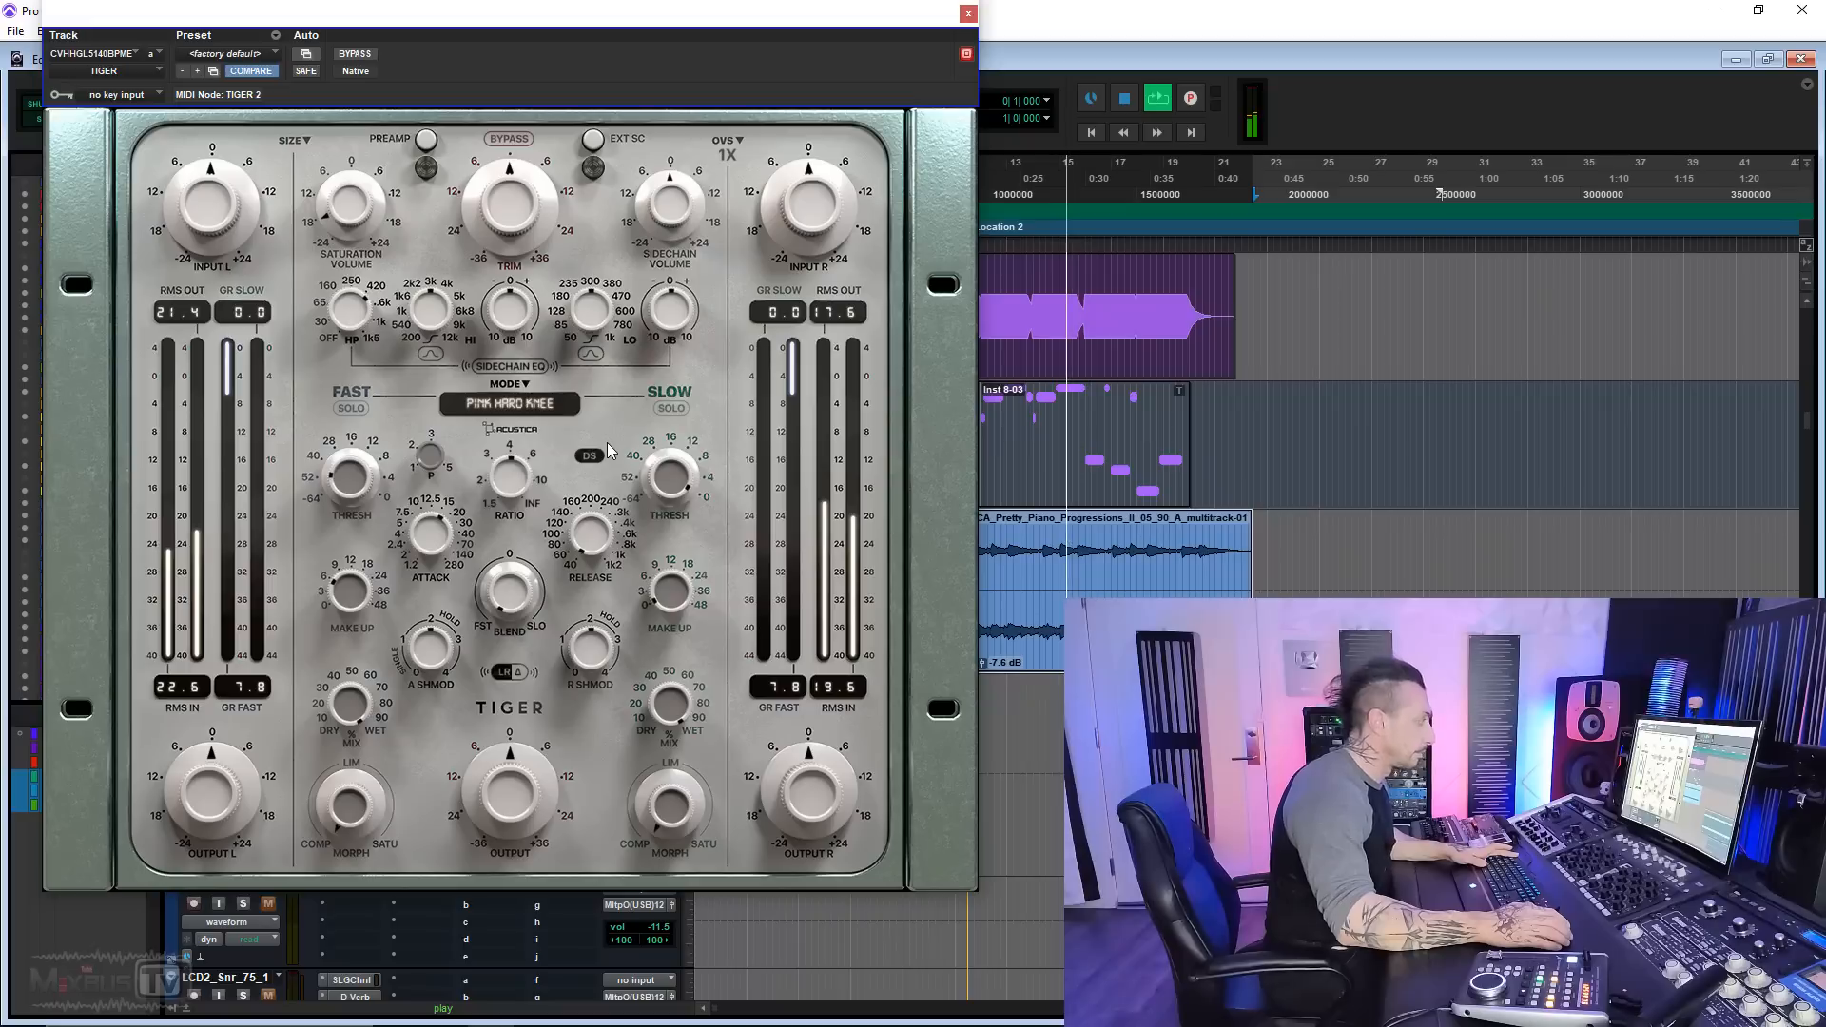
key(space)
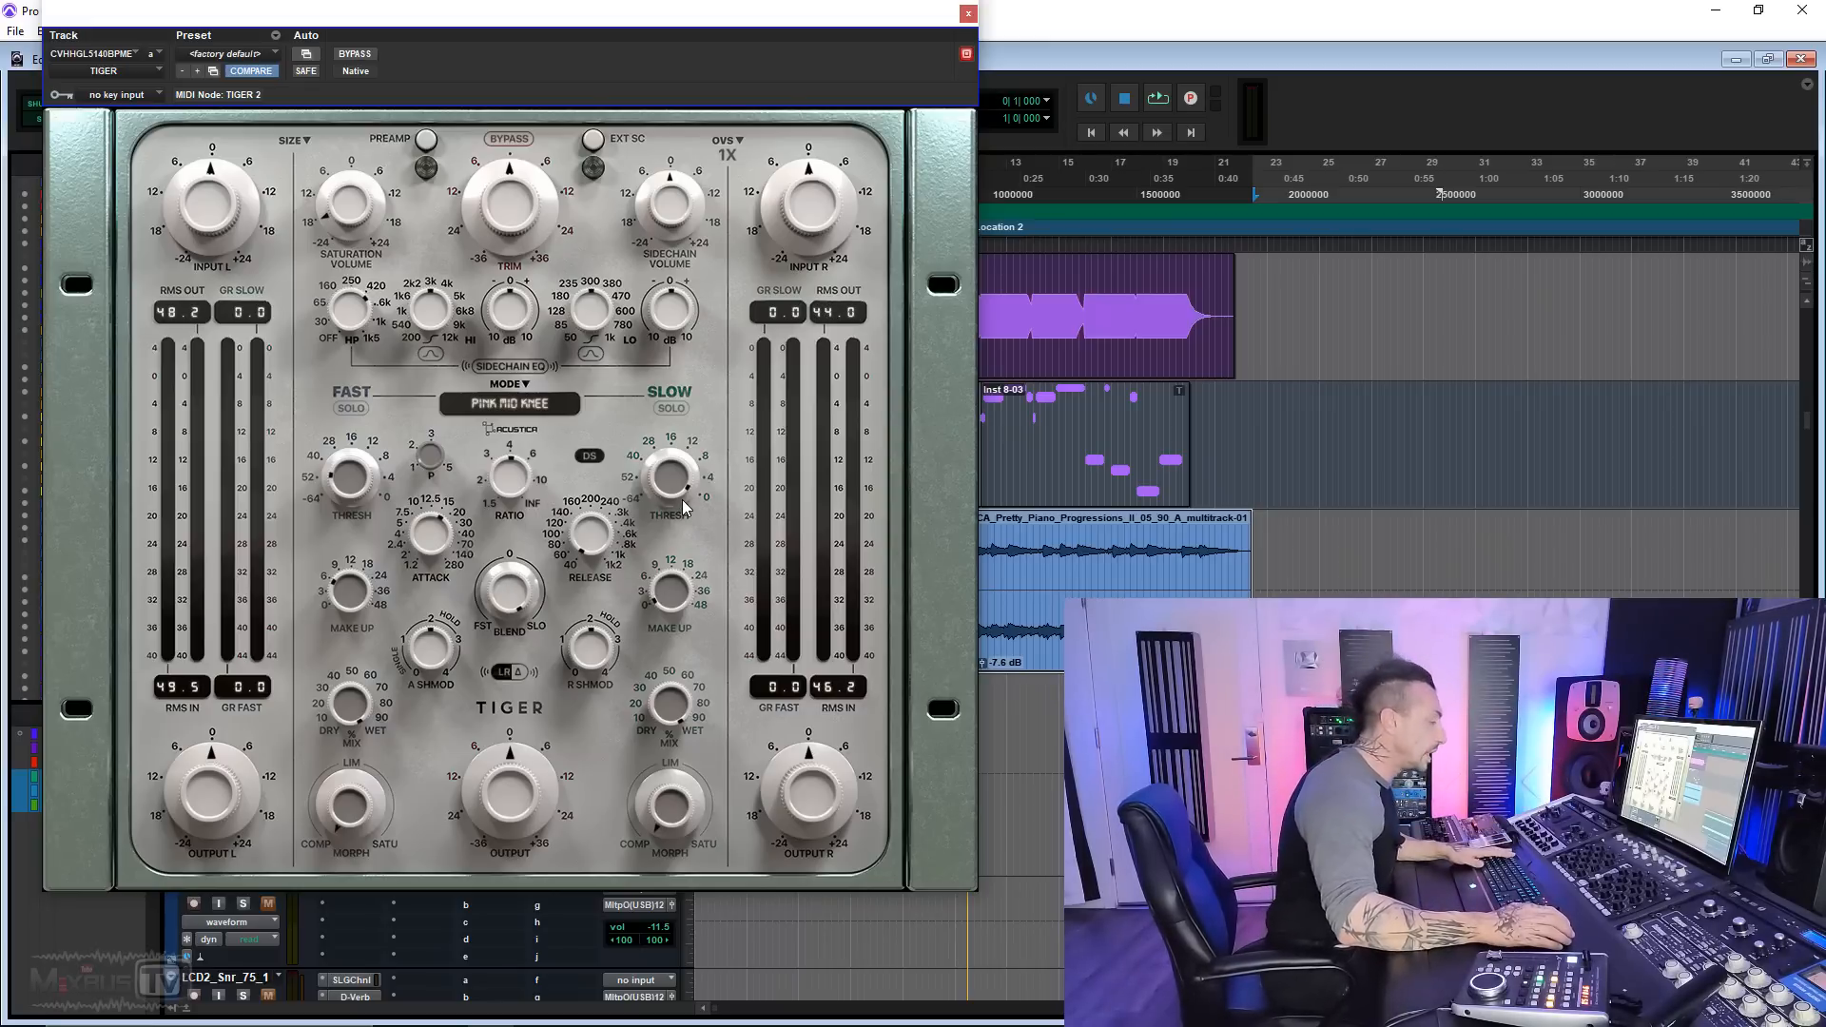
Step: Lower the slow compressor's threshold while the track plays and adjust the Blend between the fast and slow compressors
key(space)
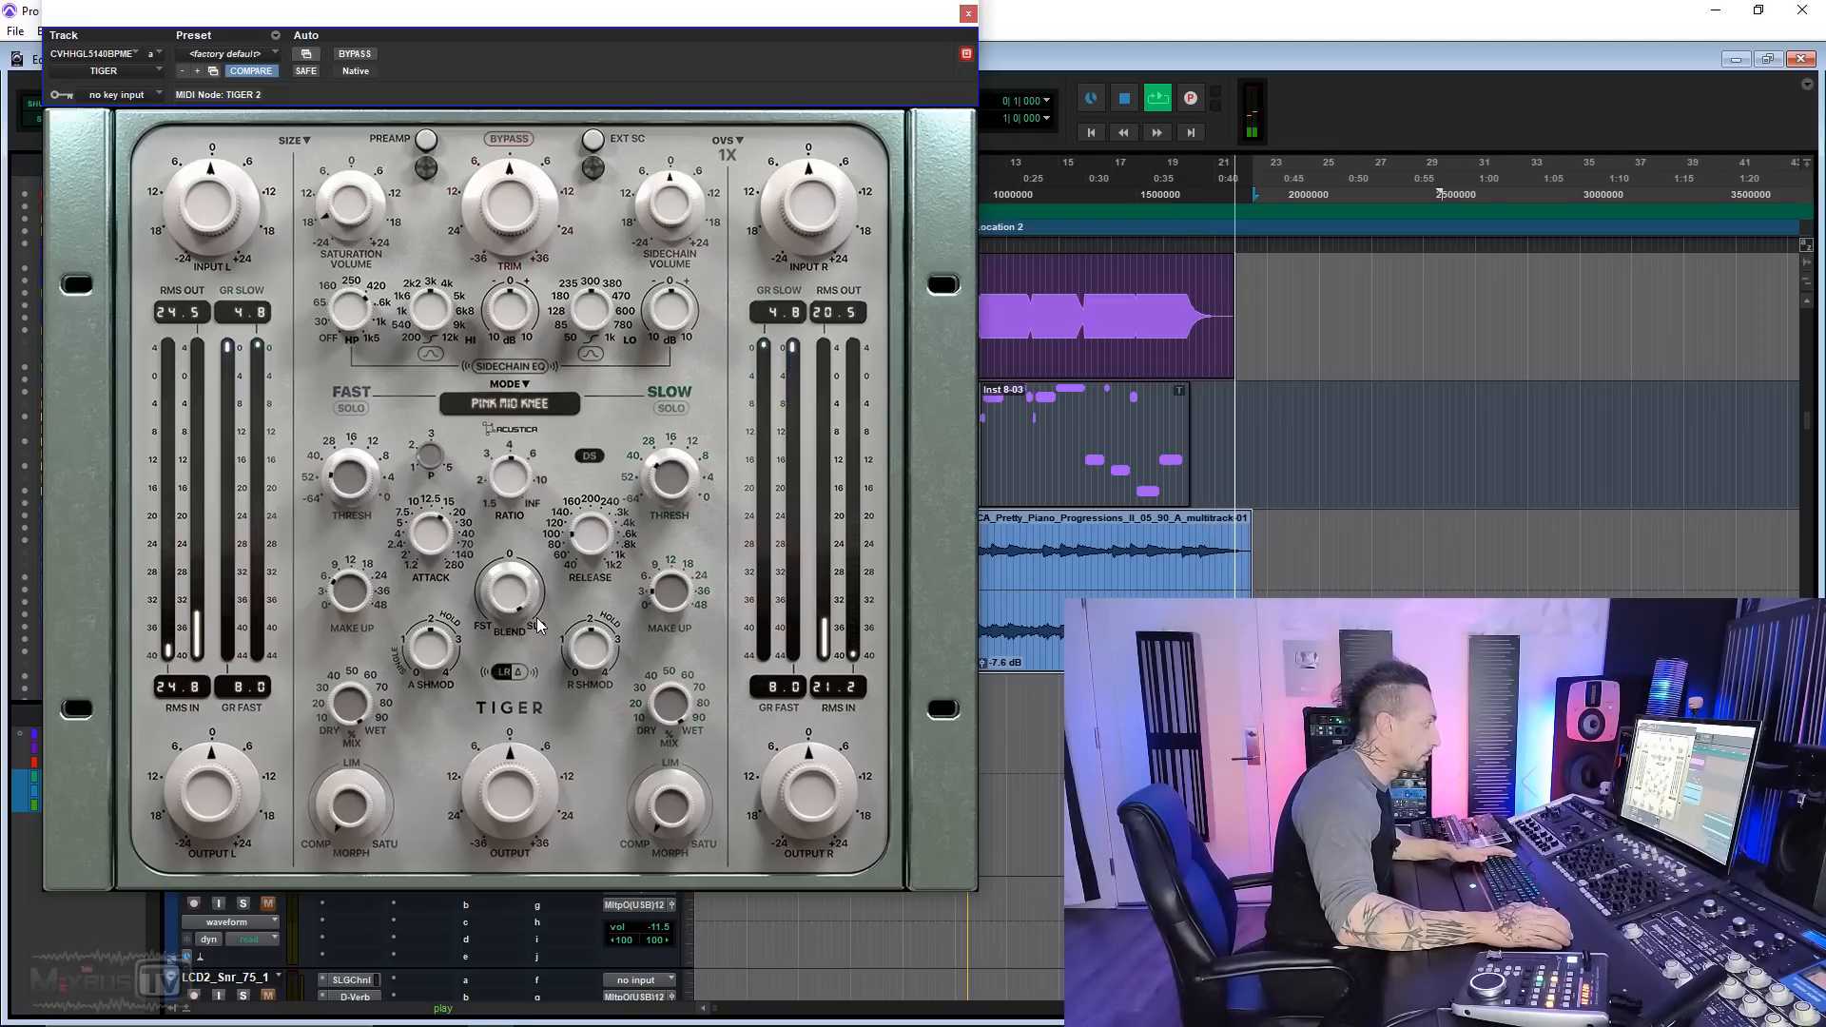
key(space)
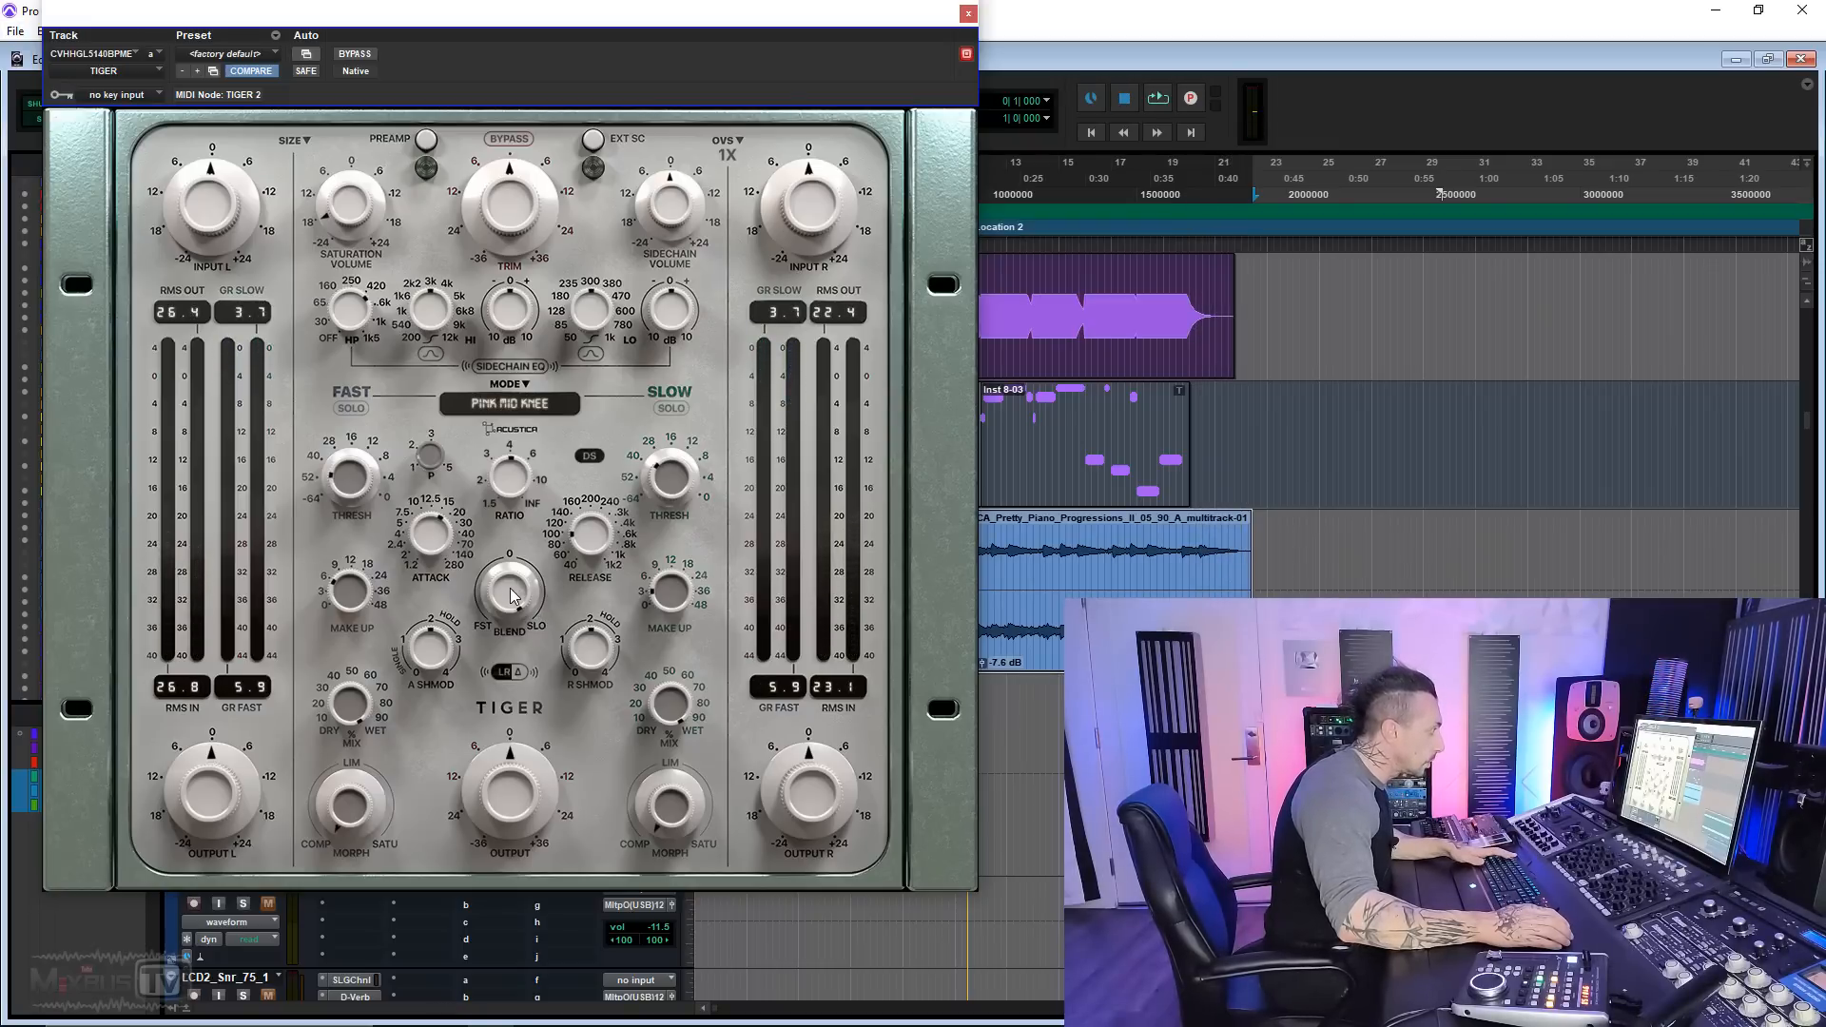
drag(508, 616, 505, 636)
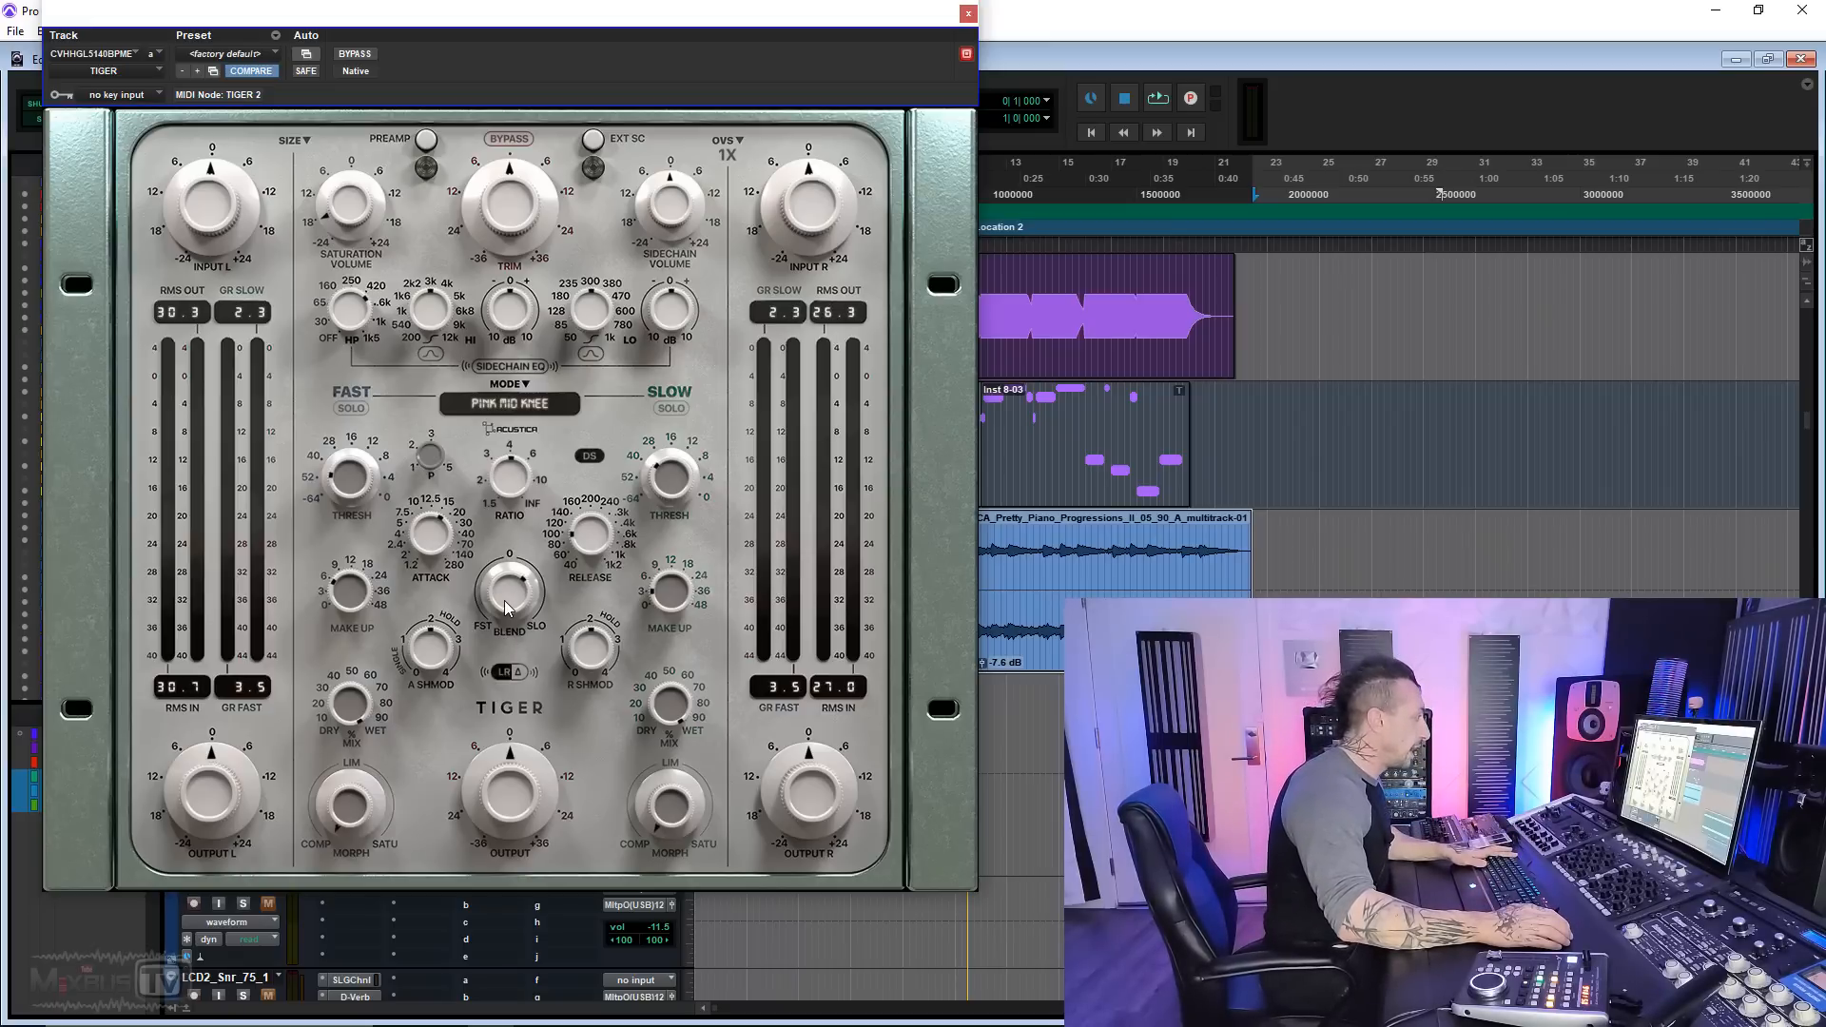
Step: Play the track with Tiger's preamp switched on and compare the processed sound with the effect bypassed
key(space)
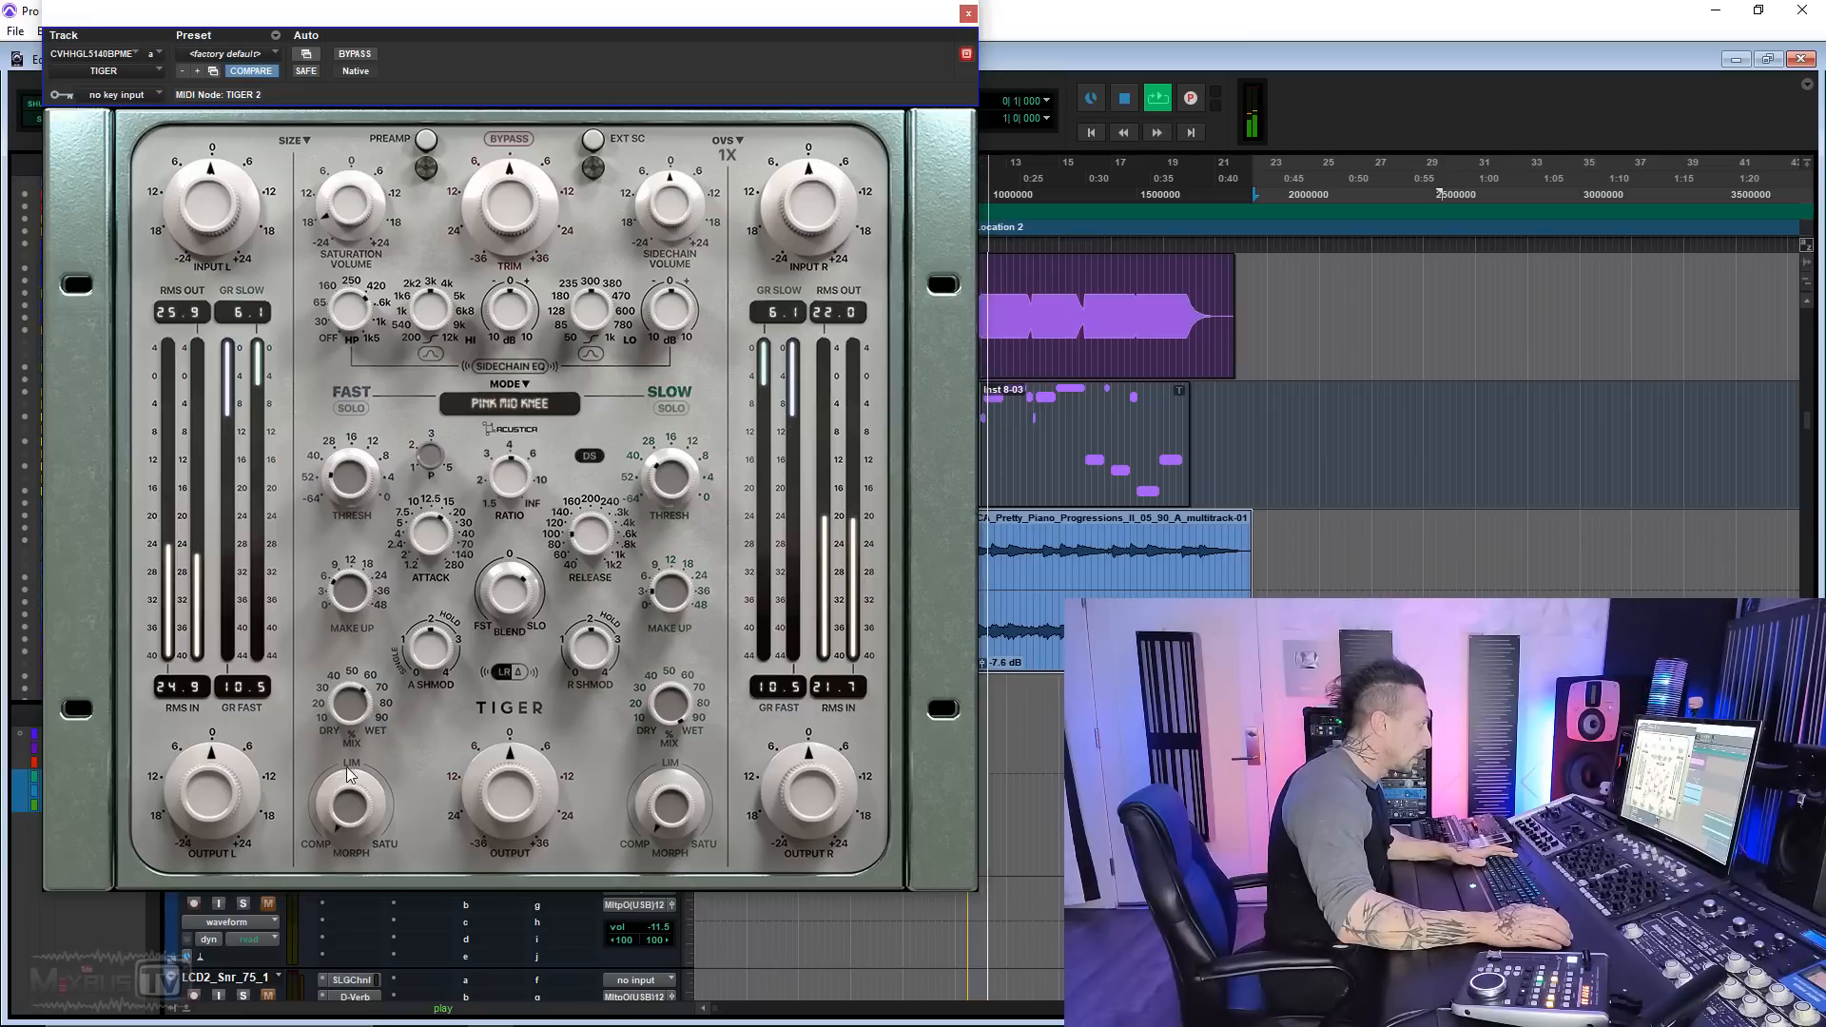
click(426, 140)
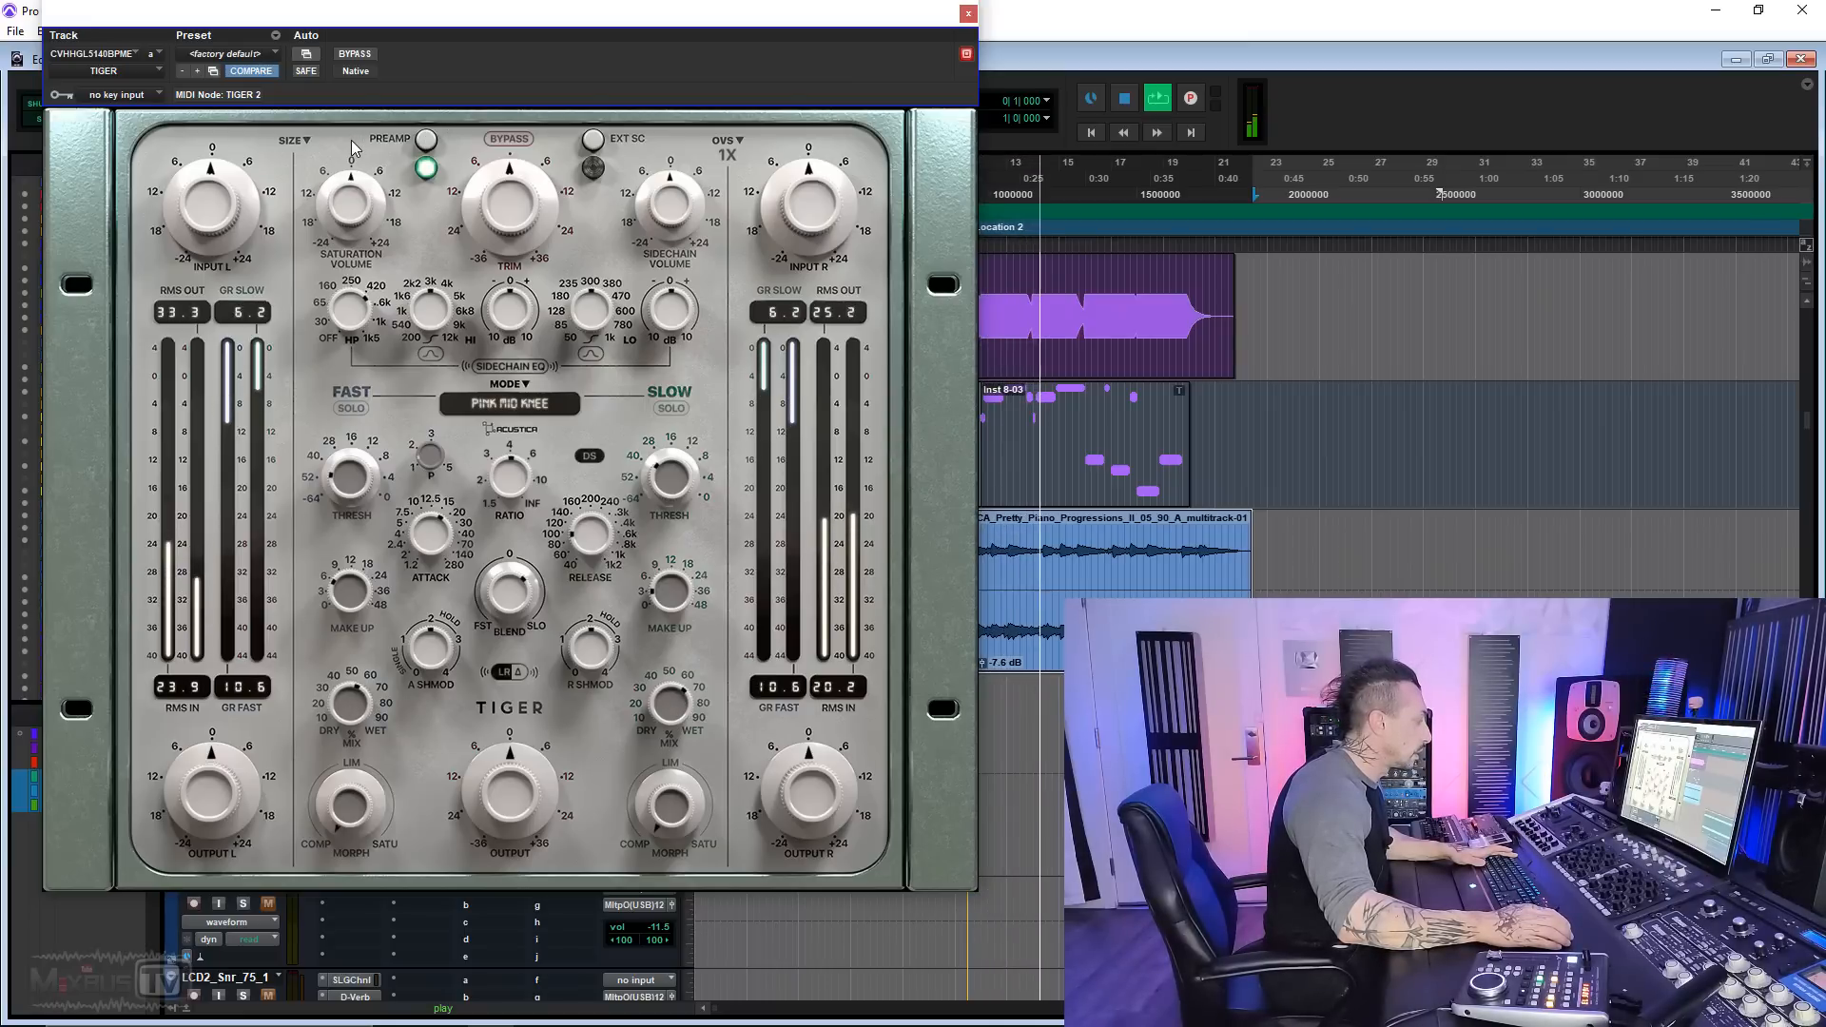
click(356, 57)
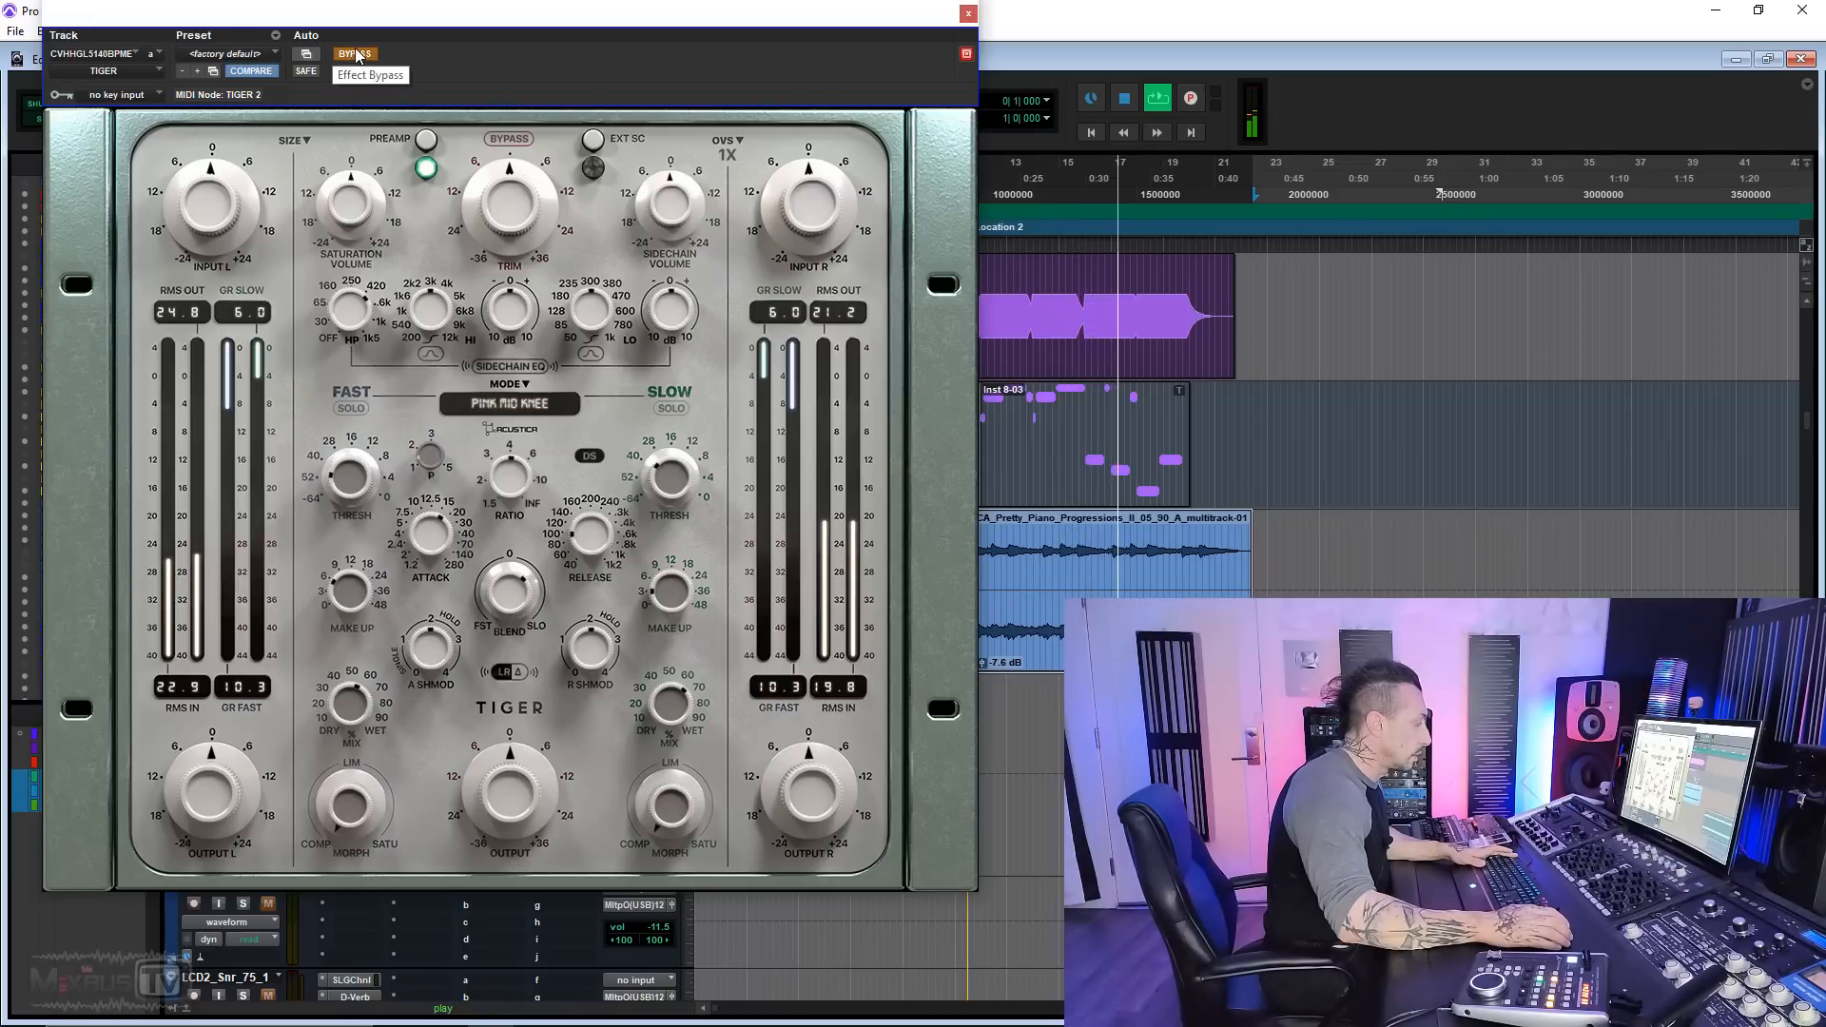
click(357, 54)
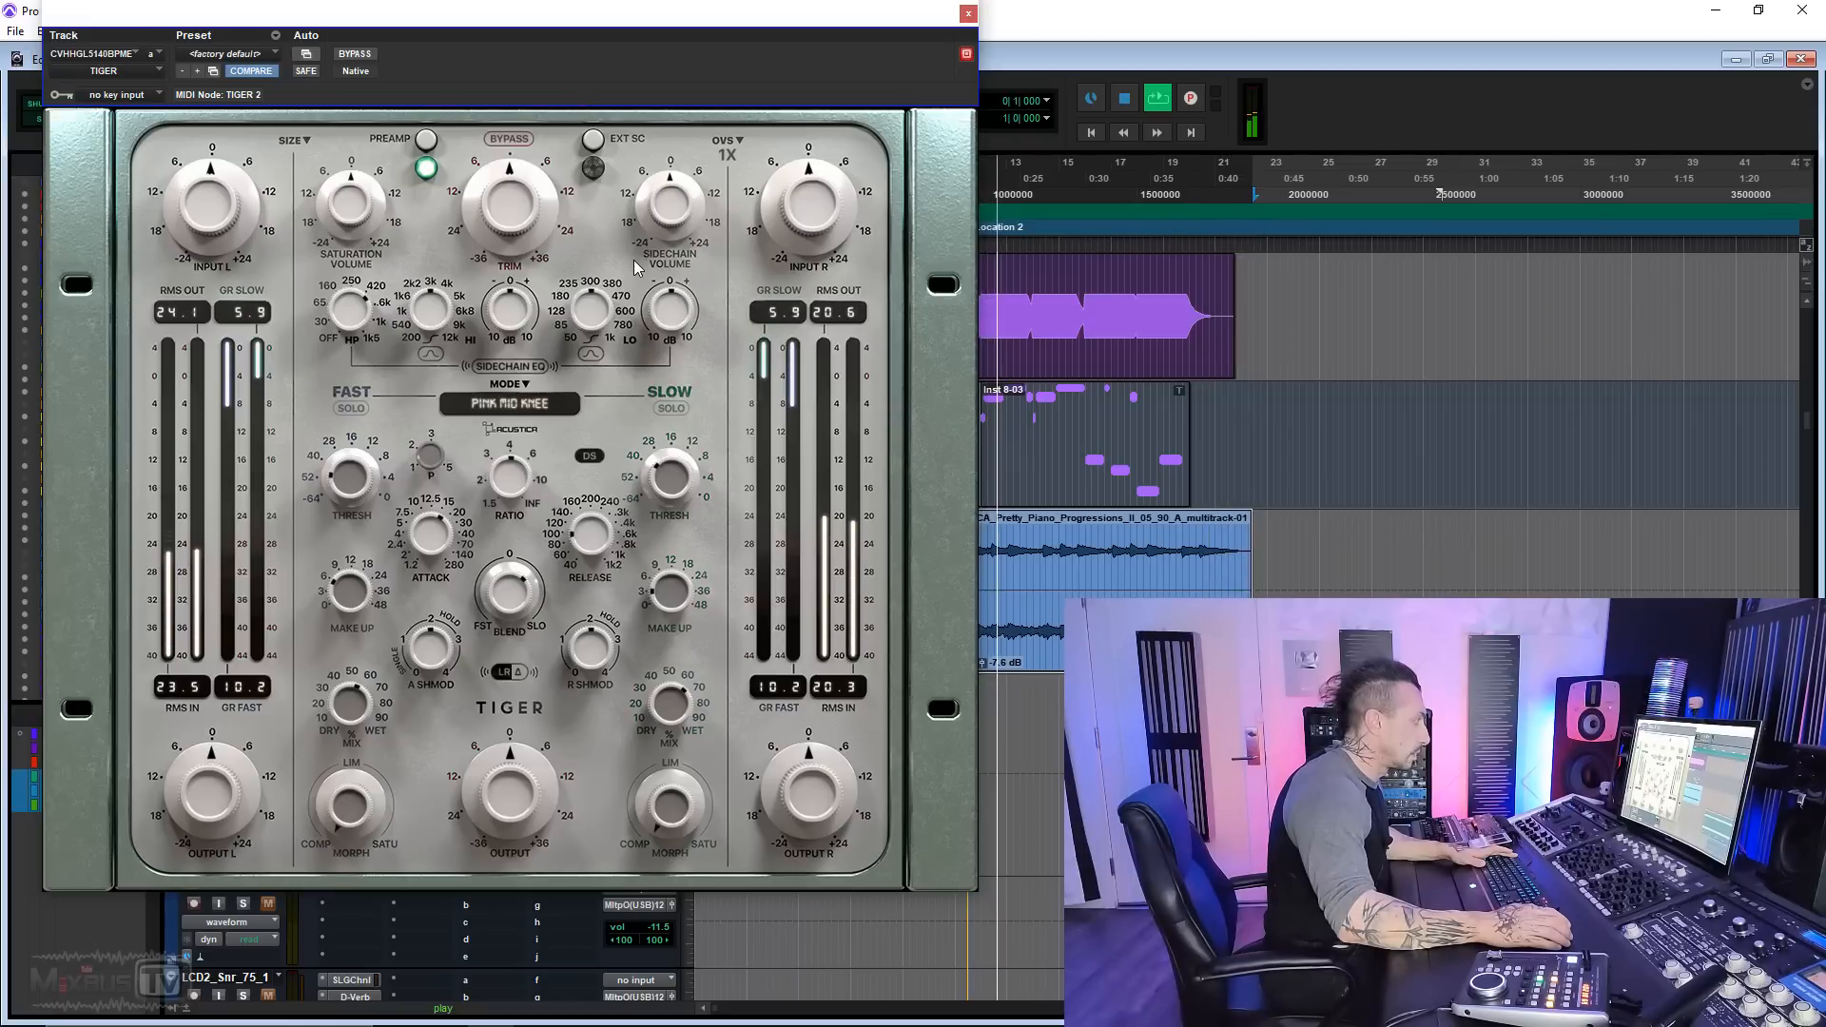
click(366, 57)
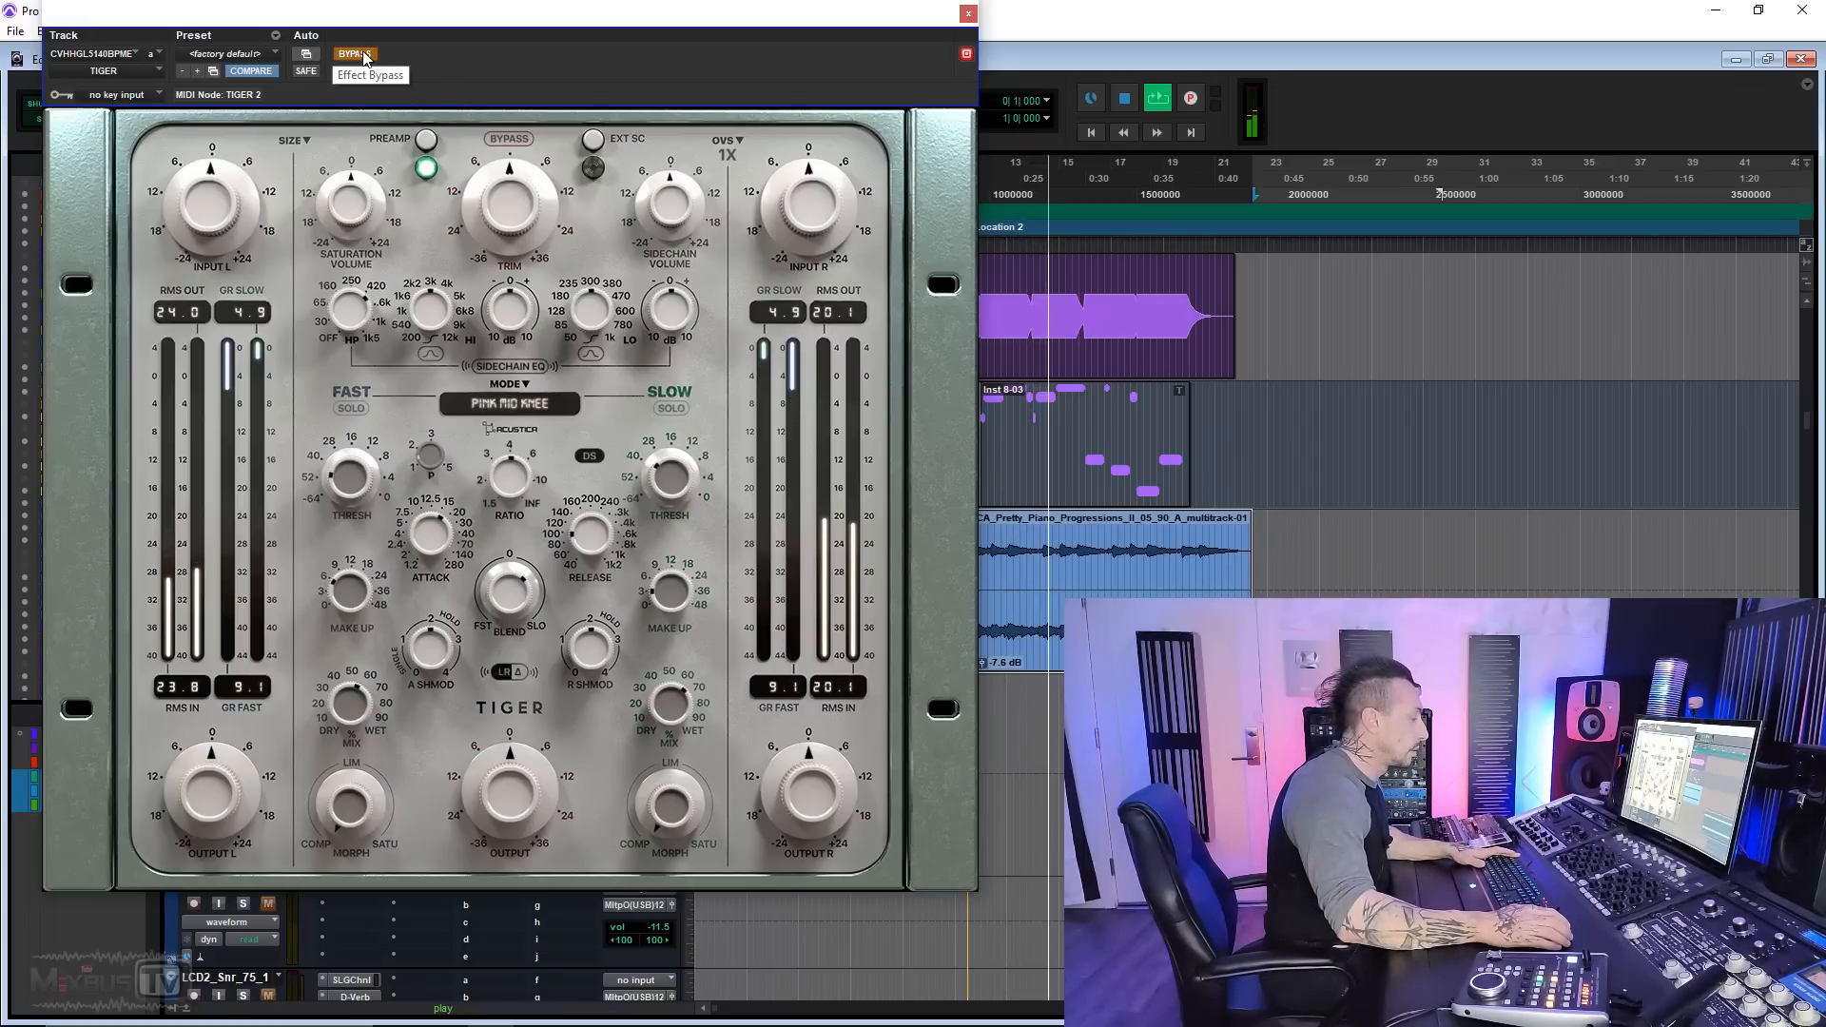
click(367, 57)
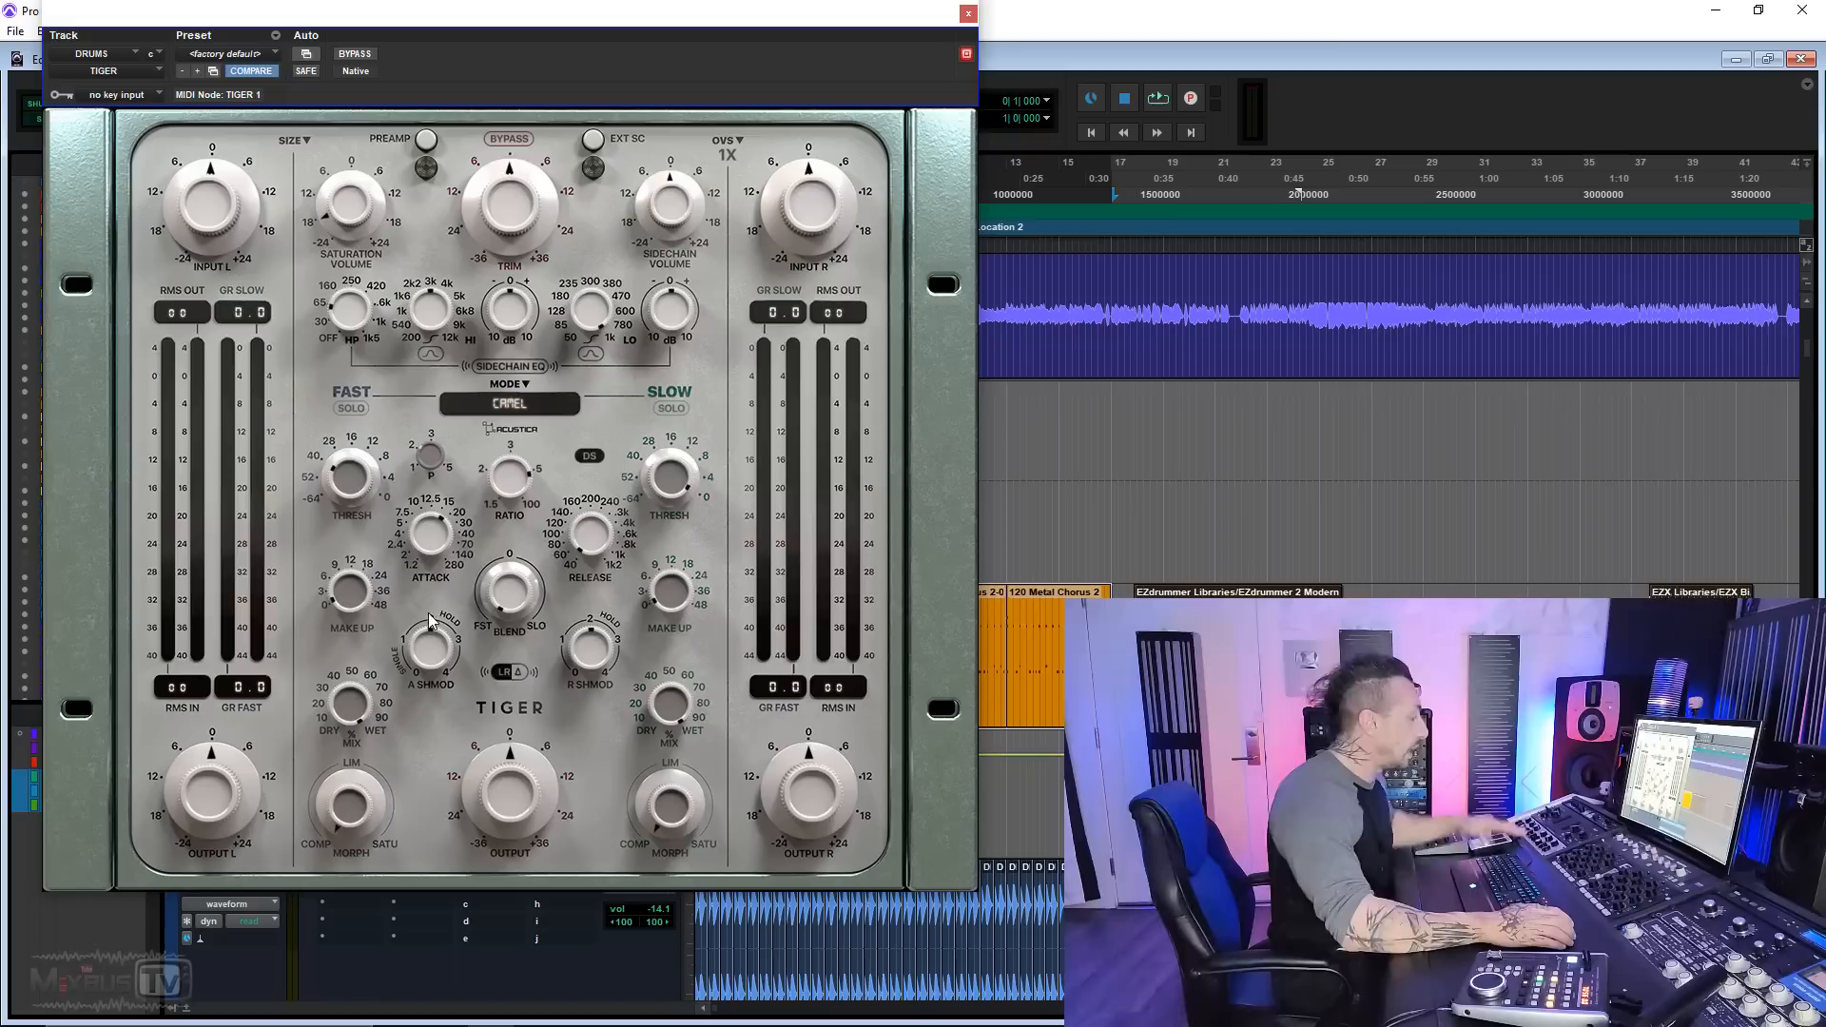
Step: Audition the attack and release ShMod controls of the drum track's Tiger in the Camel mode
key(space)
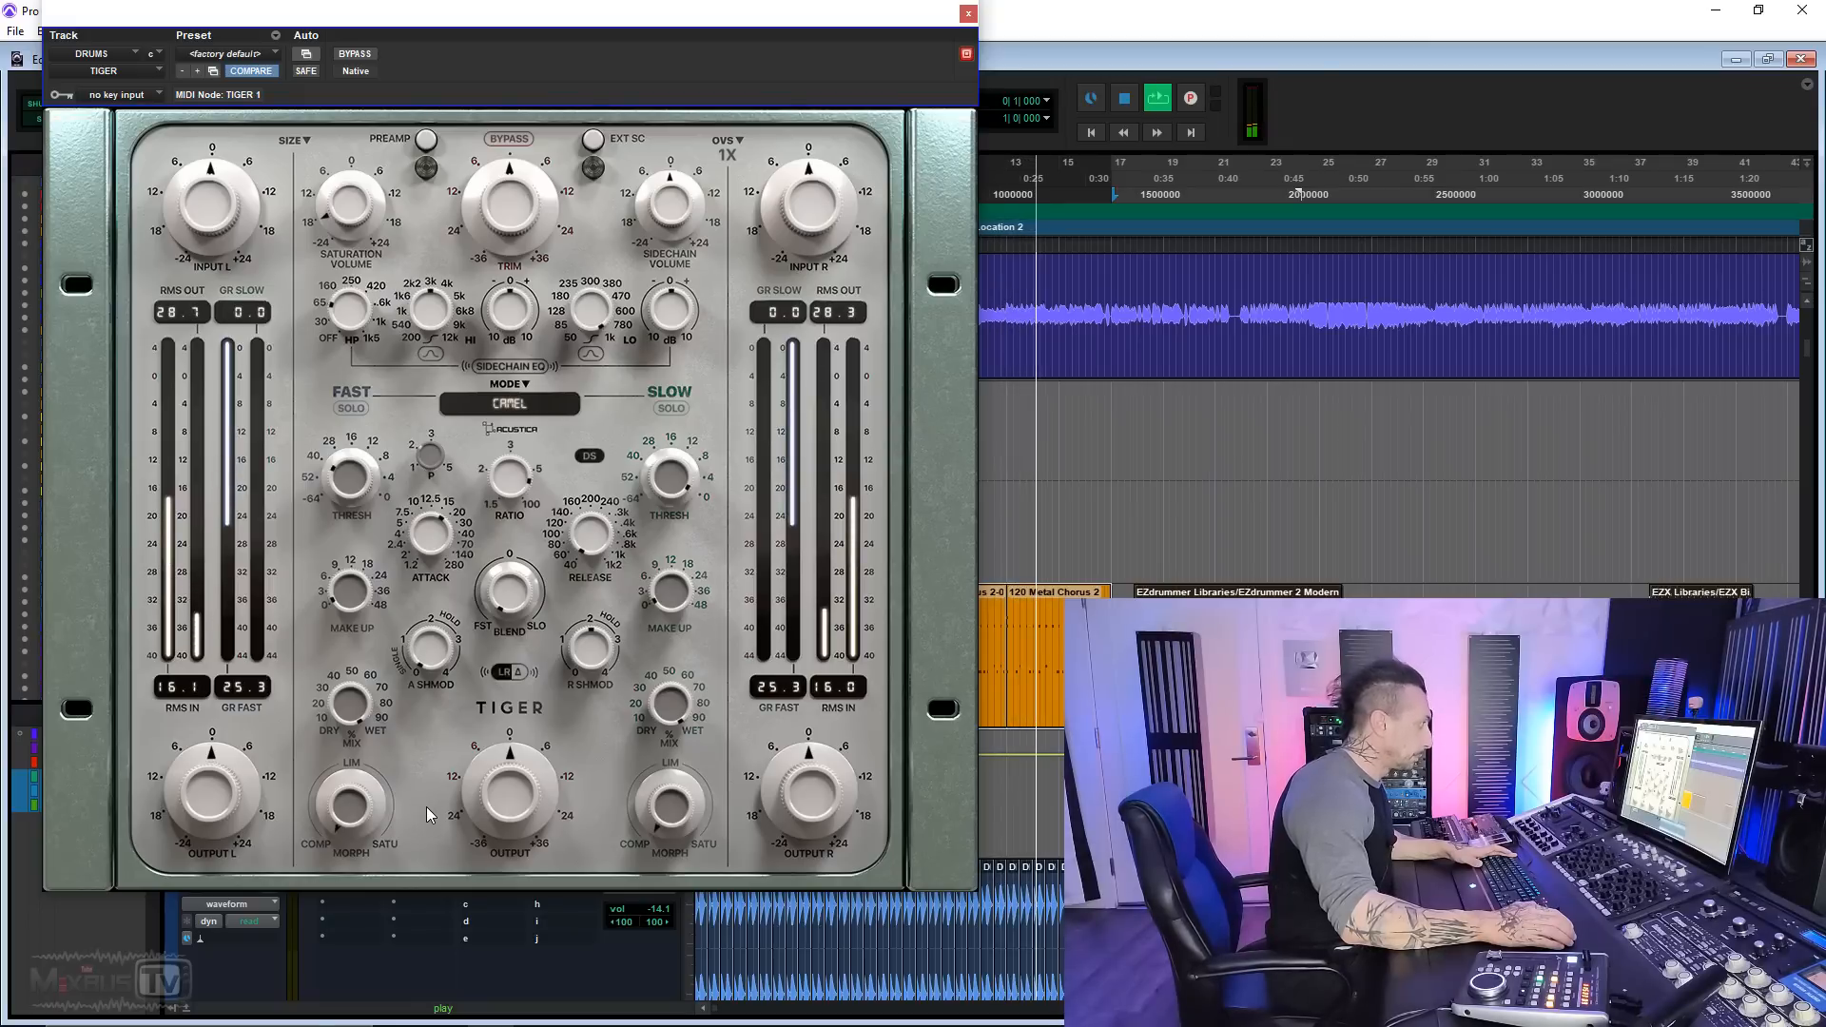
key(space)
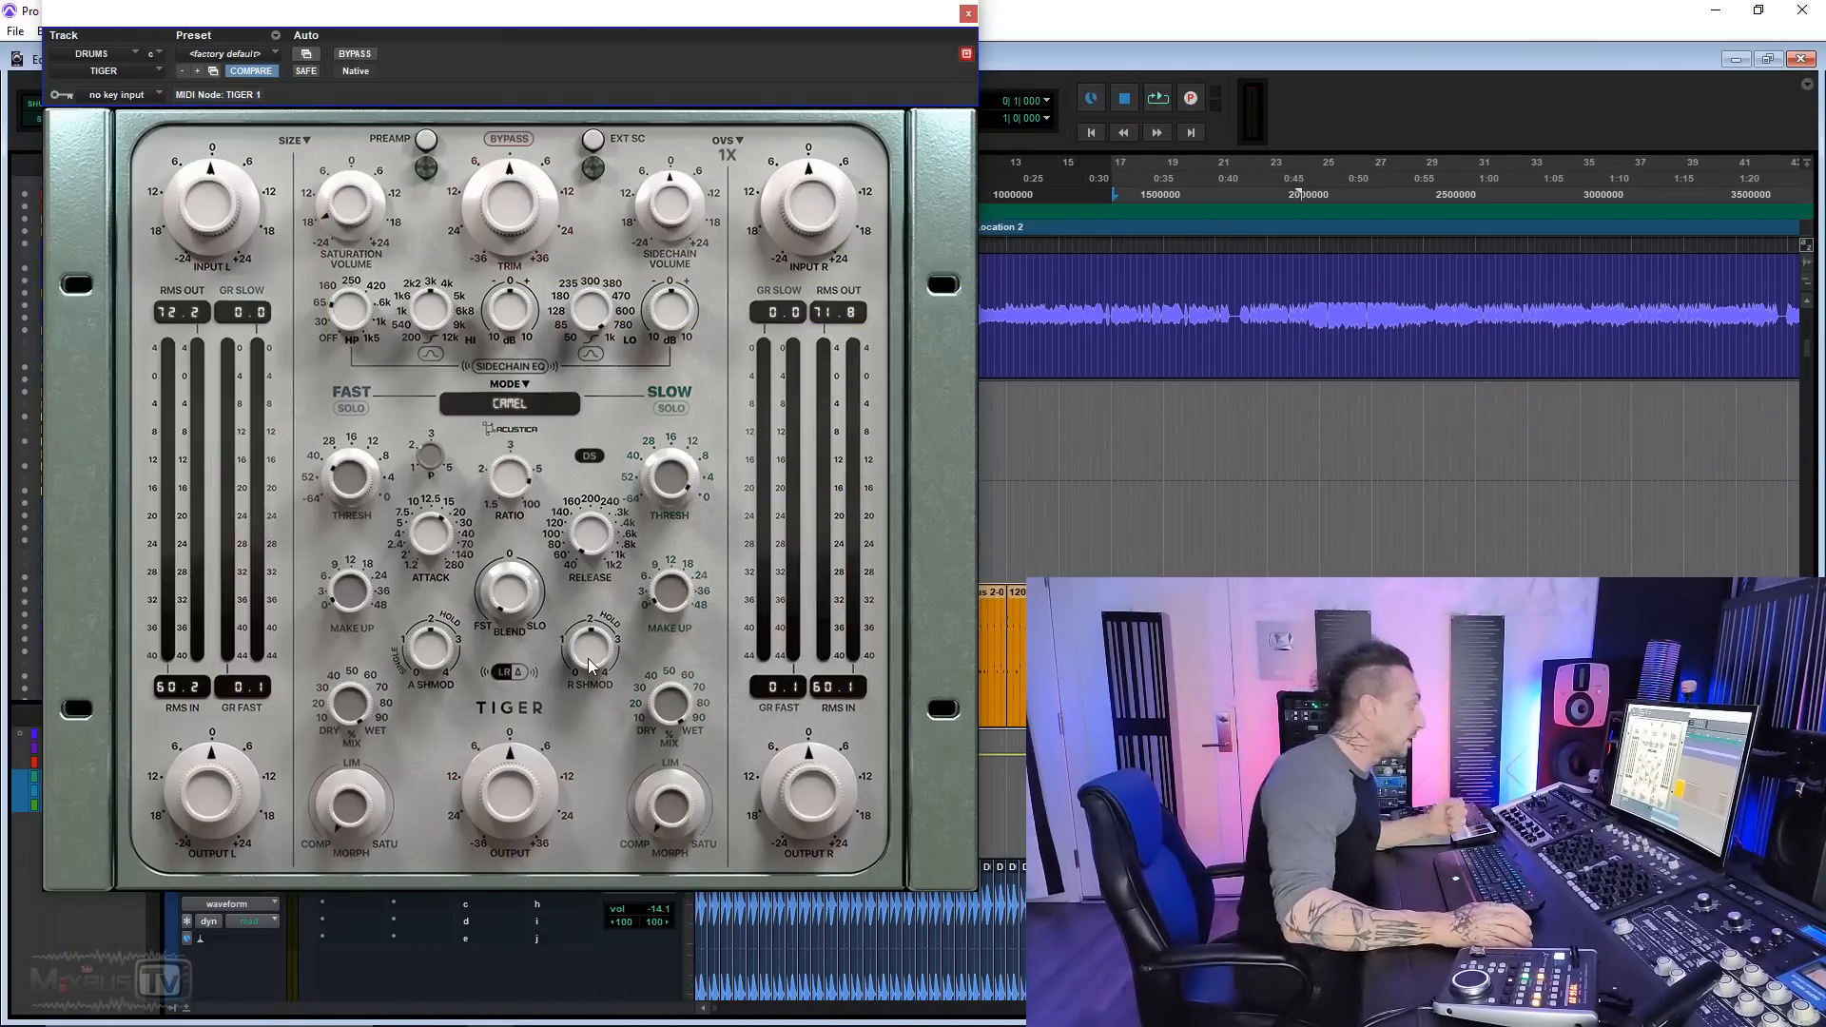
key(space)
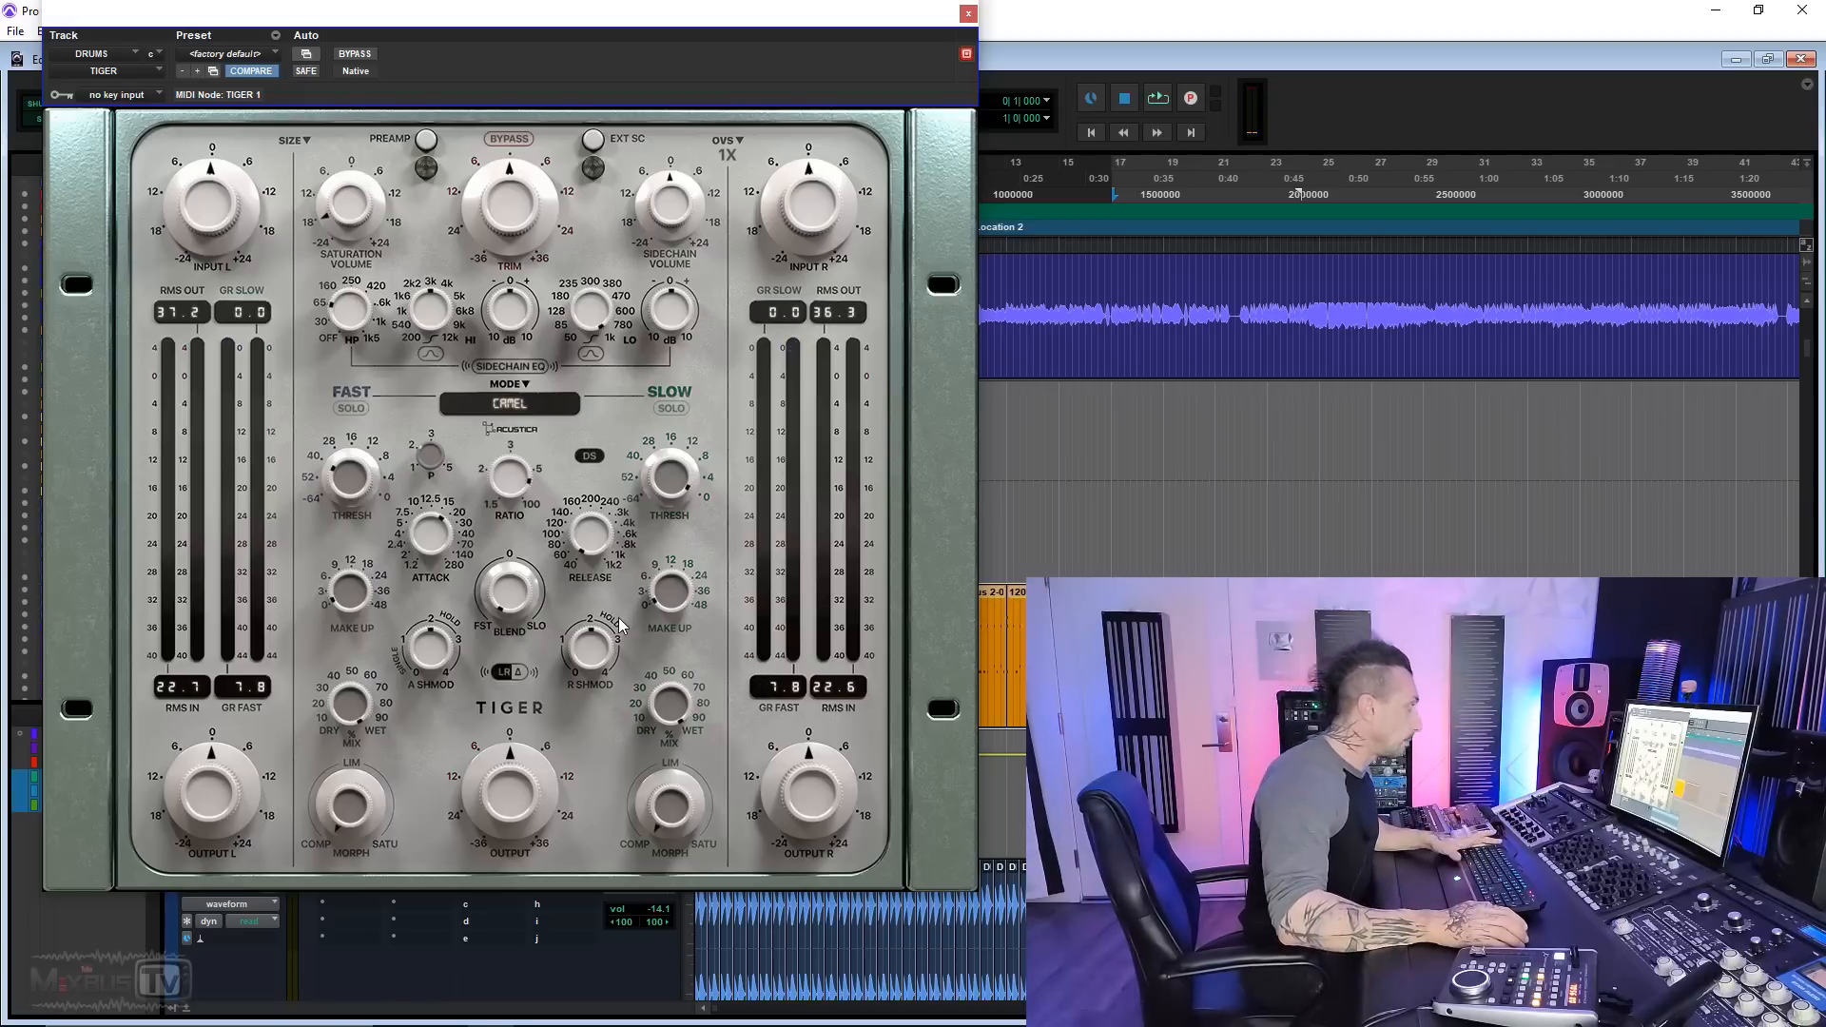
key(space)
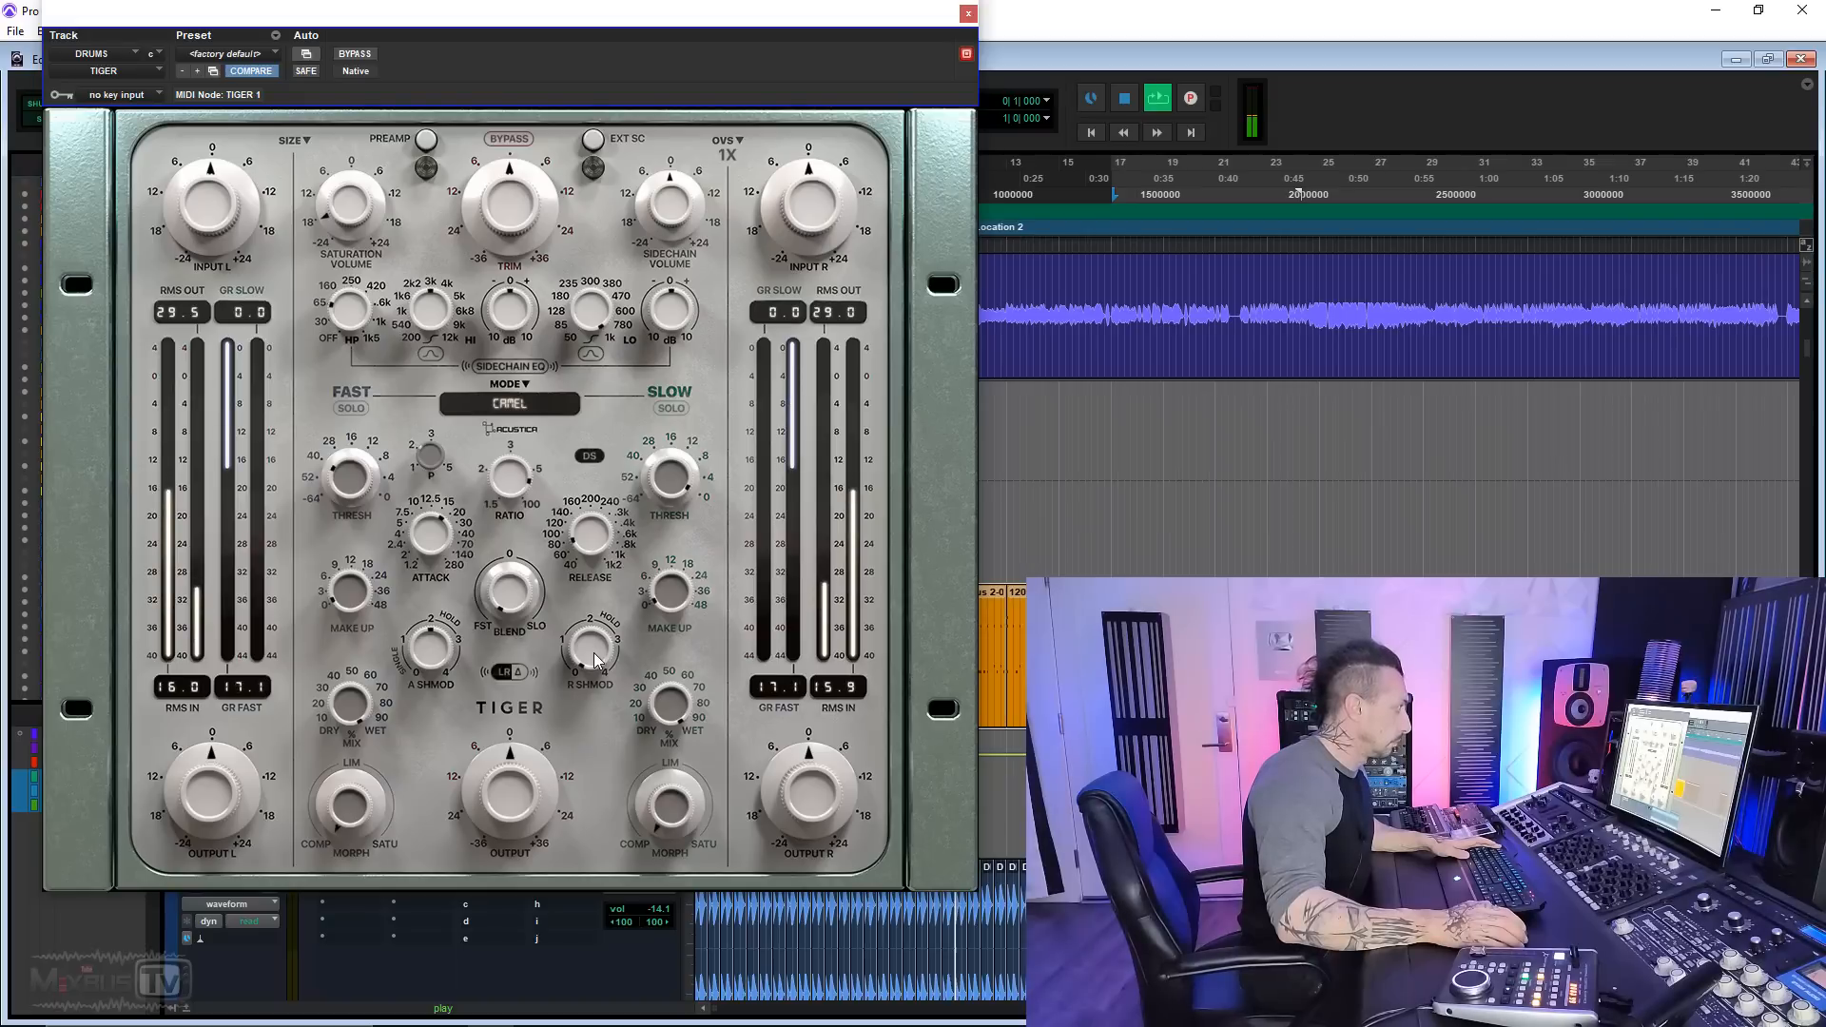
Step: Switch the drum track's Tiger to the Cream B compressor mode while the drums play
click(509, 403)
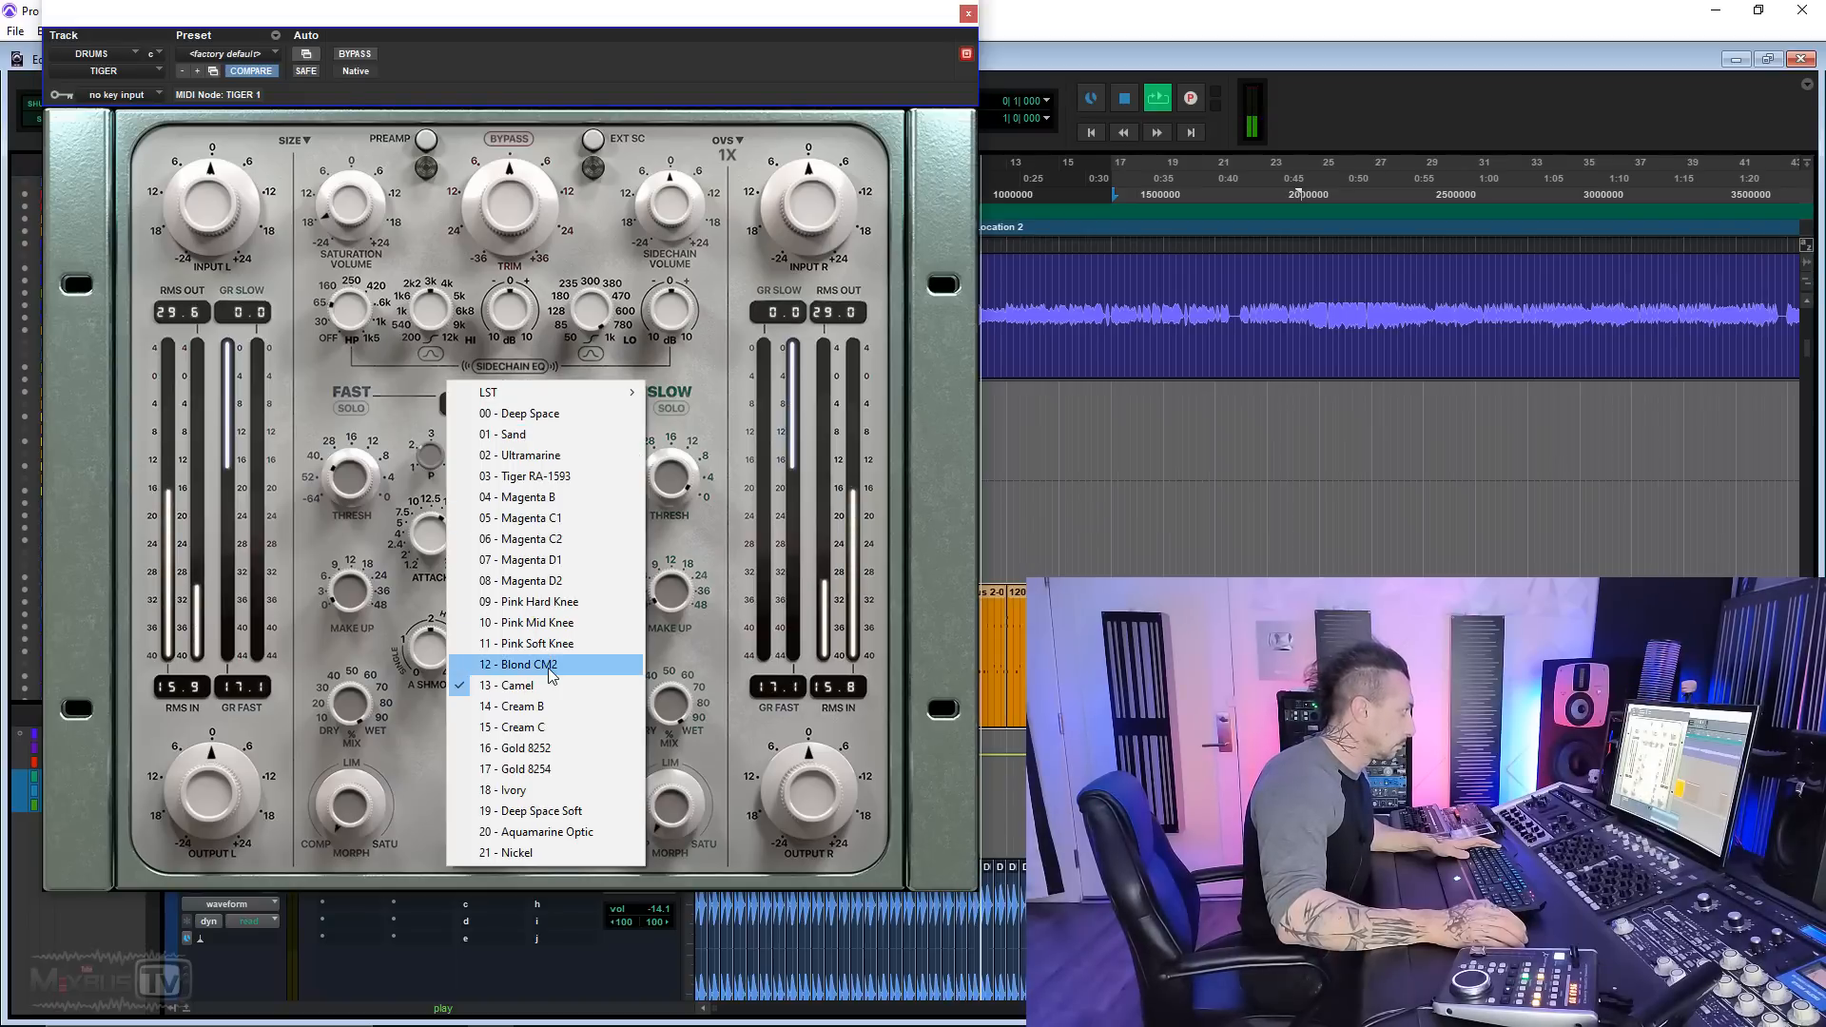
click(532, 706)
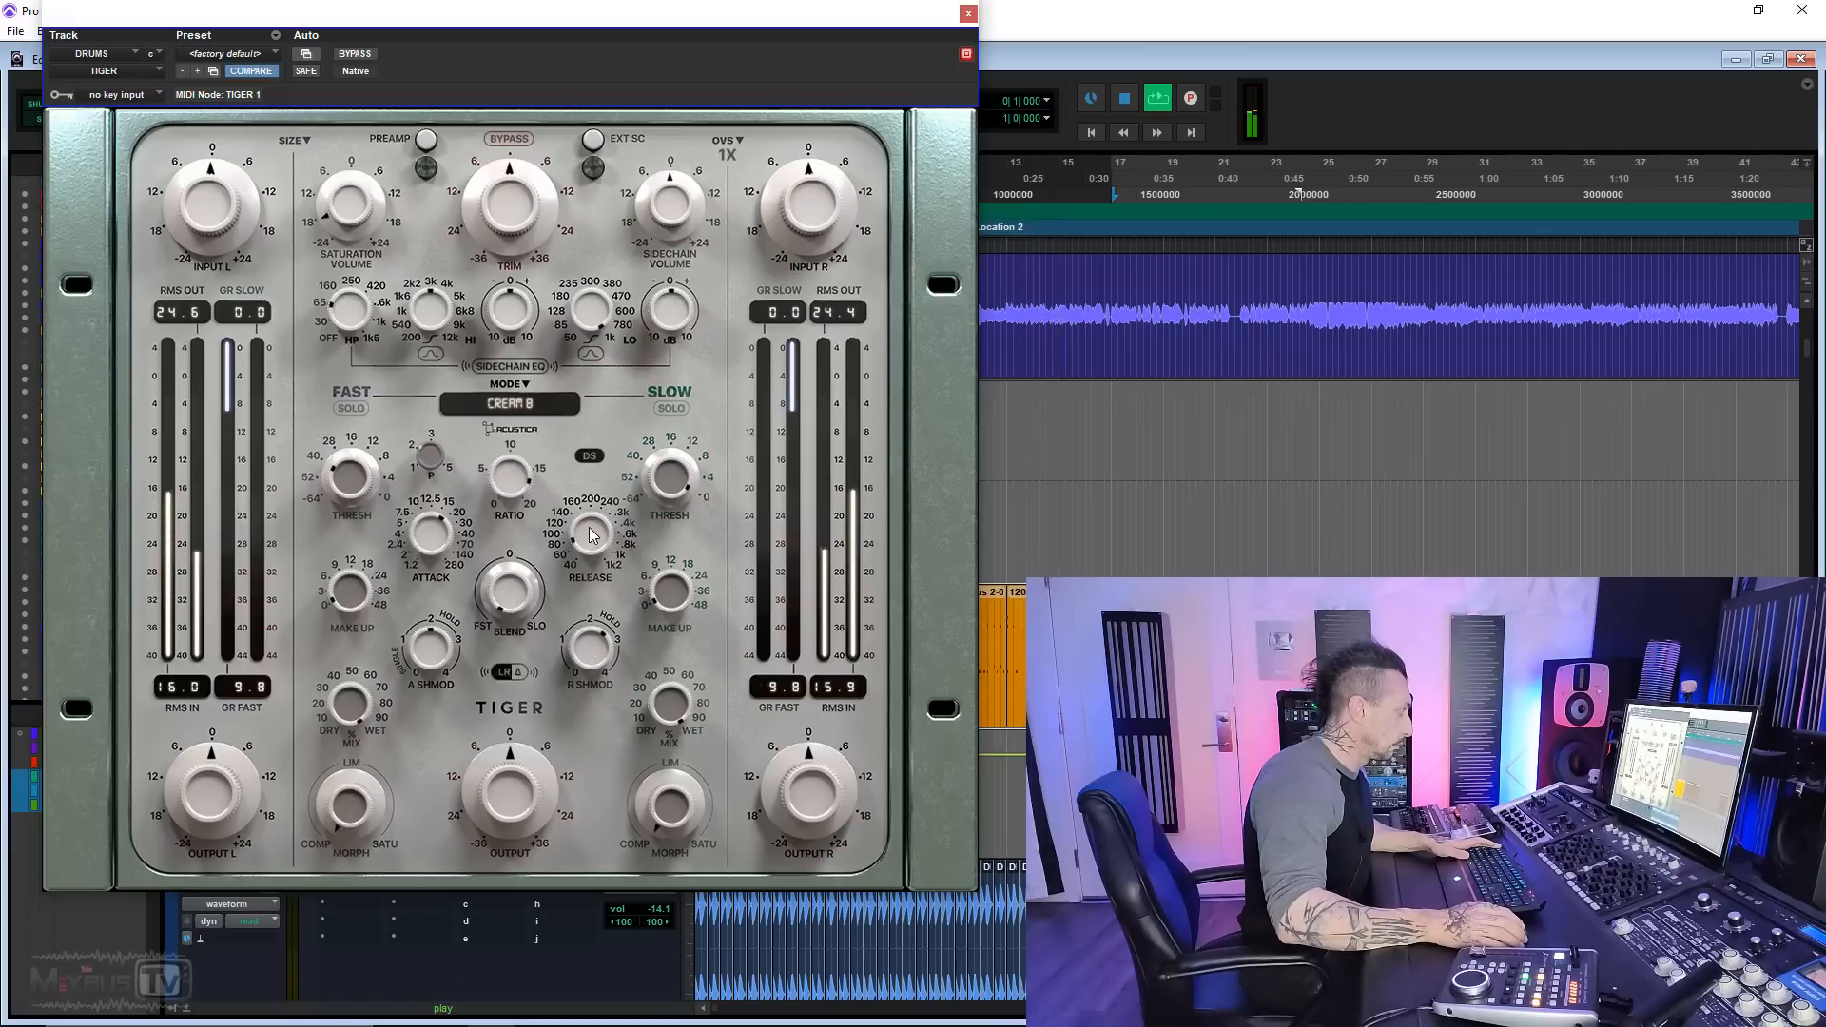
Step: Switch the drum track's Tiger to the Gold 8254 compressor mode and audition it during playback
click(531, 405)
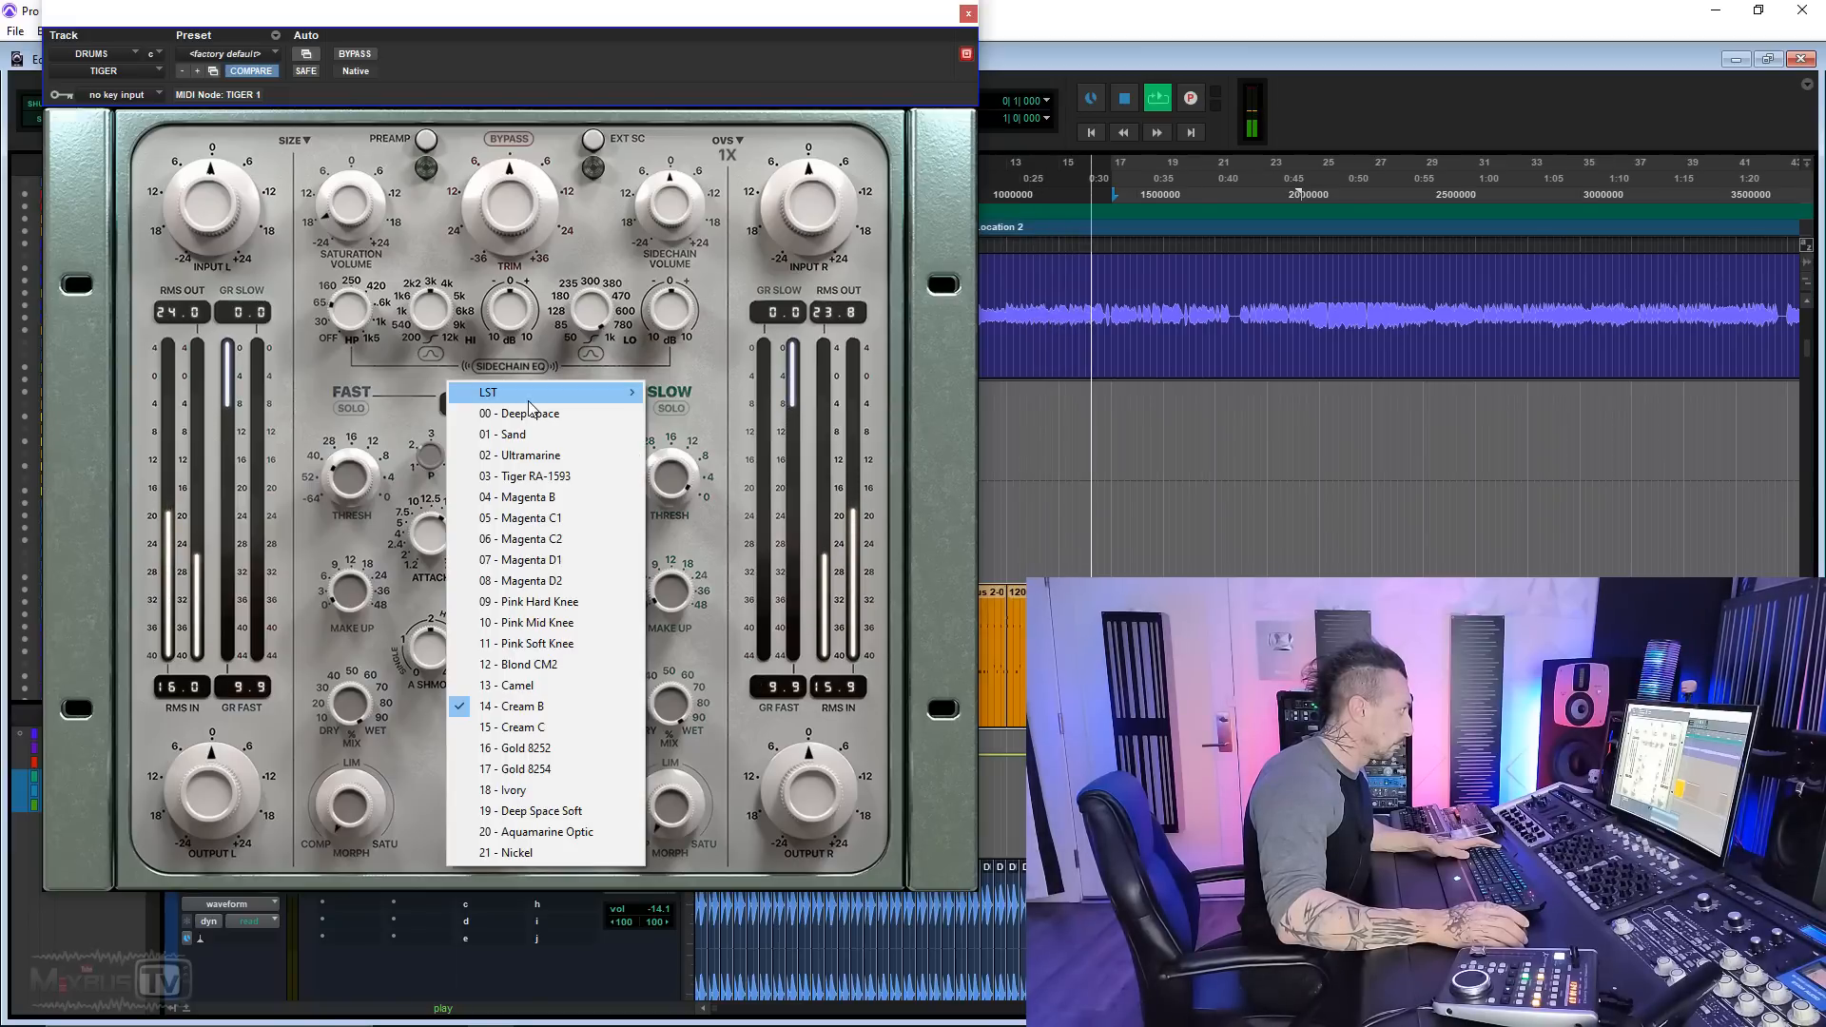
click(539, 778)
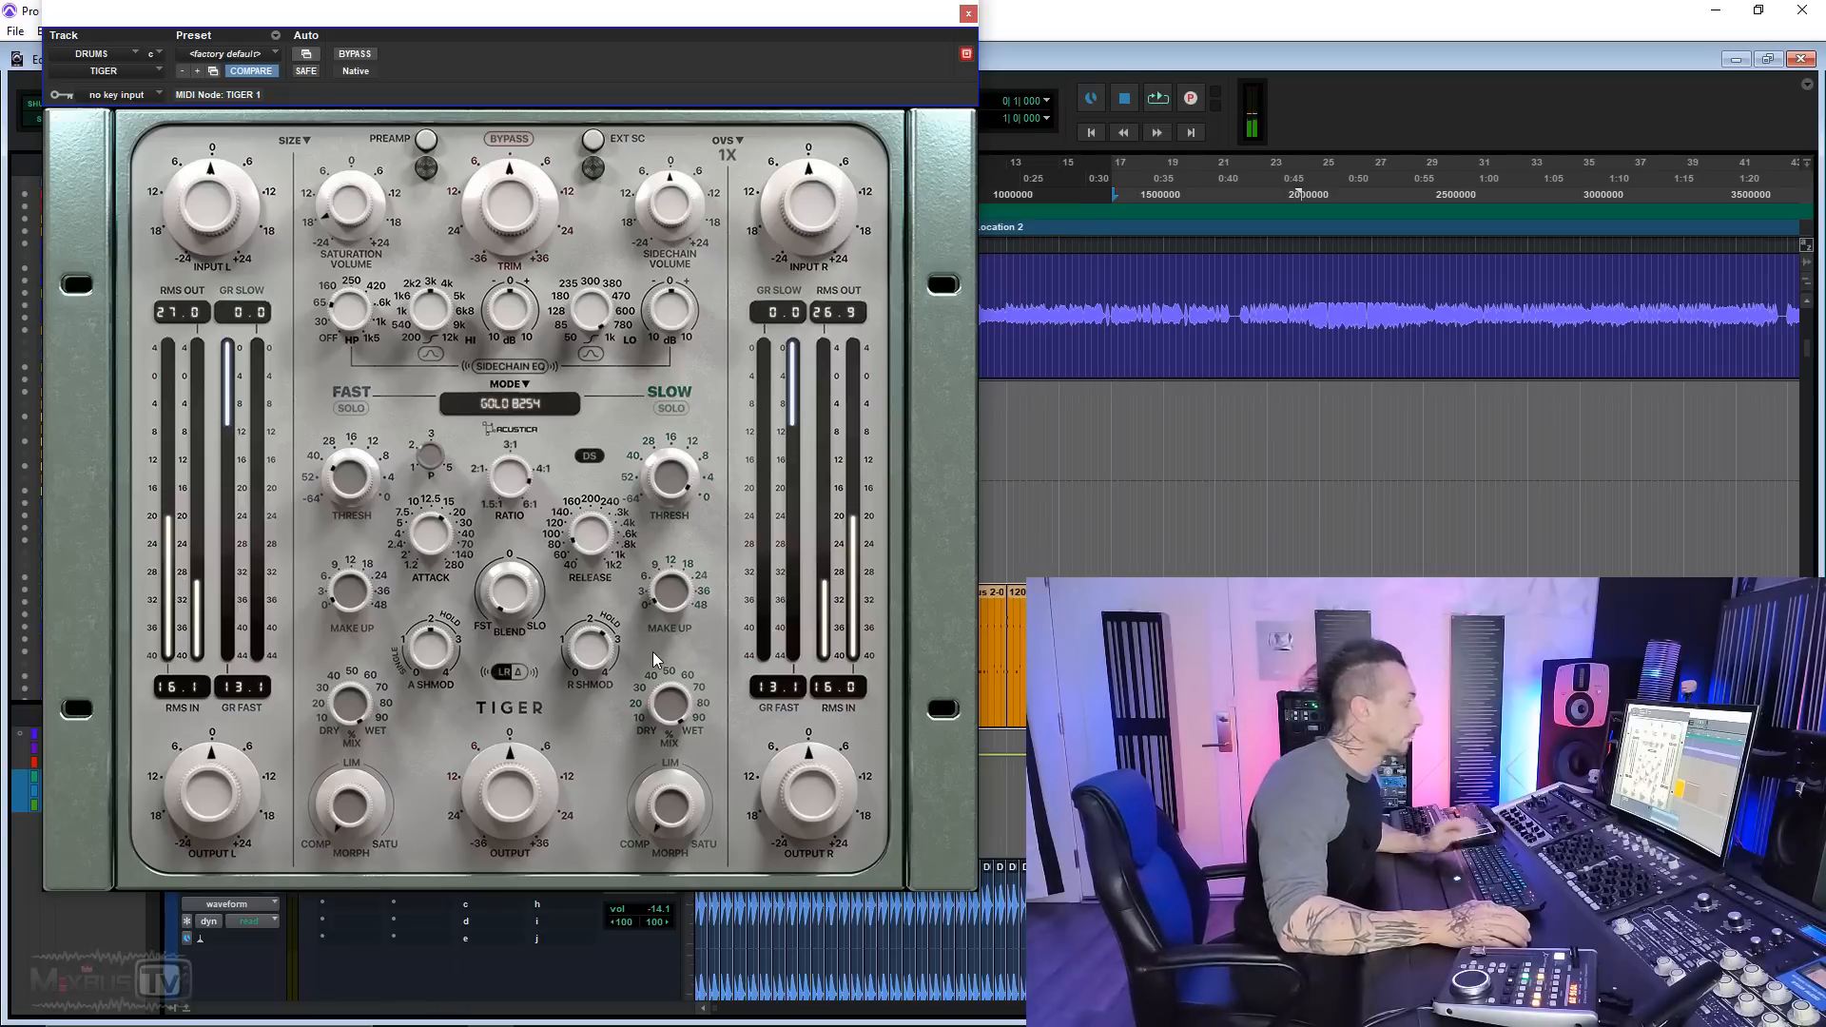
key(space)
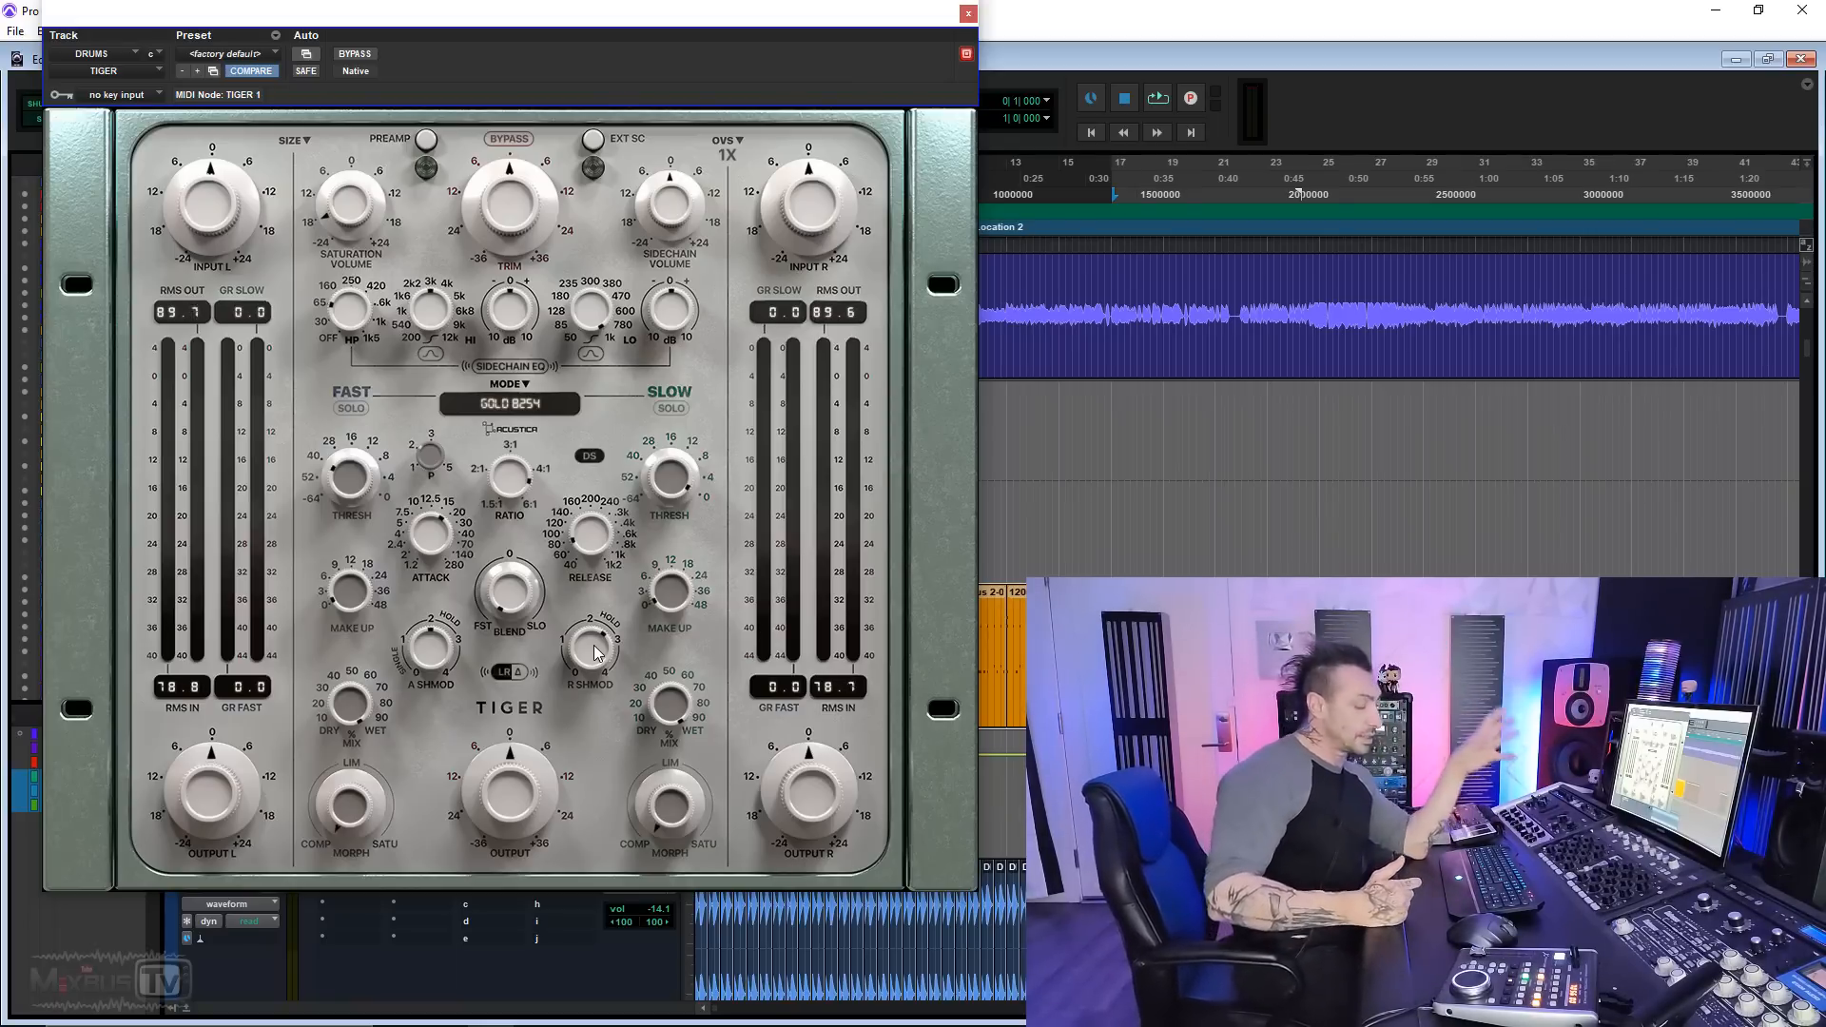
key(space)
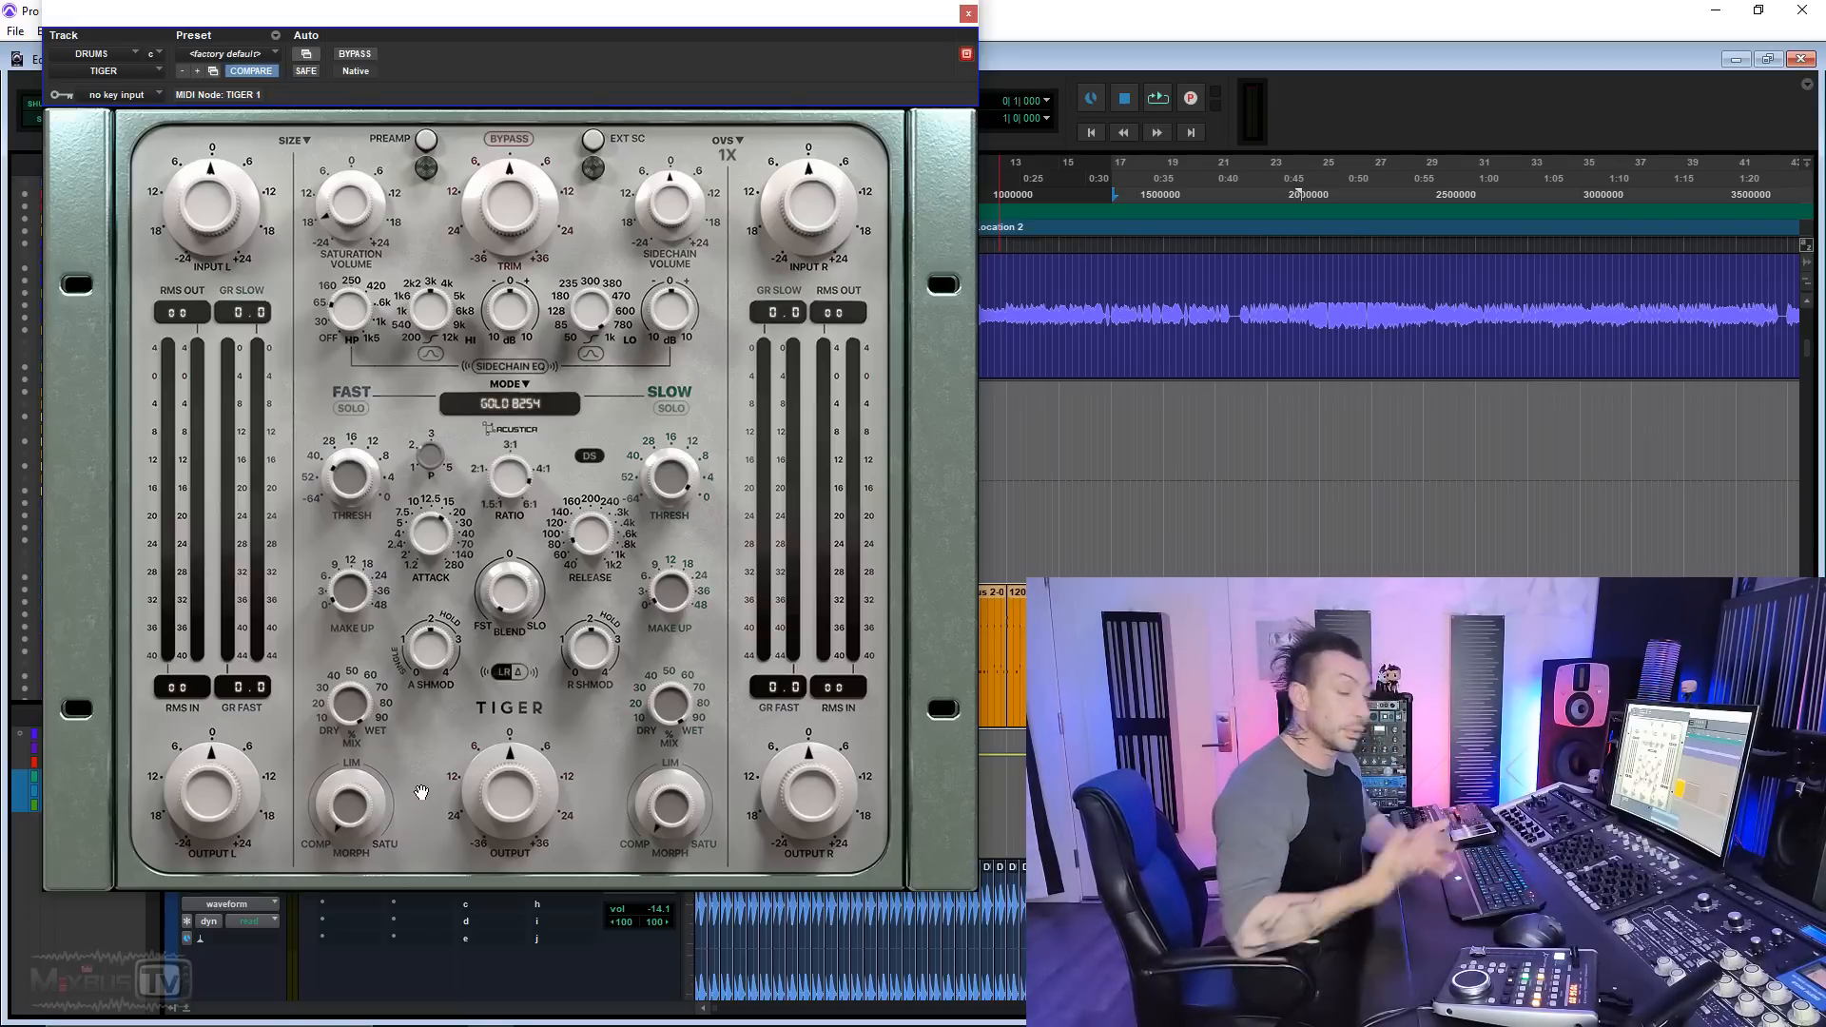
Step: Play the drums and raise the fast compressor's Morph from COMP past LIM, partway toward SATU
key(space)
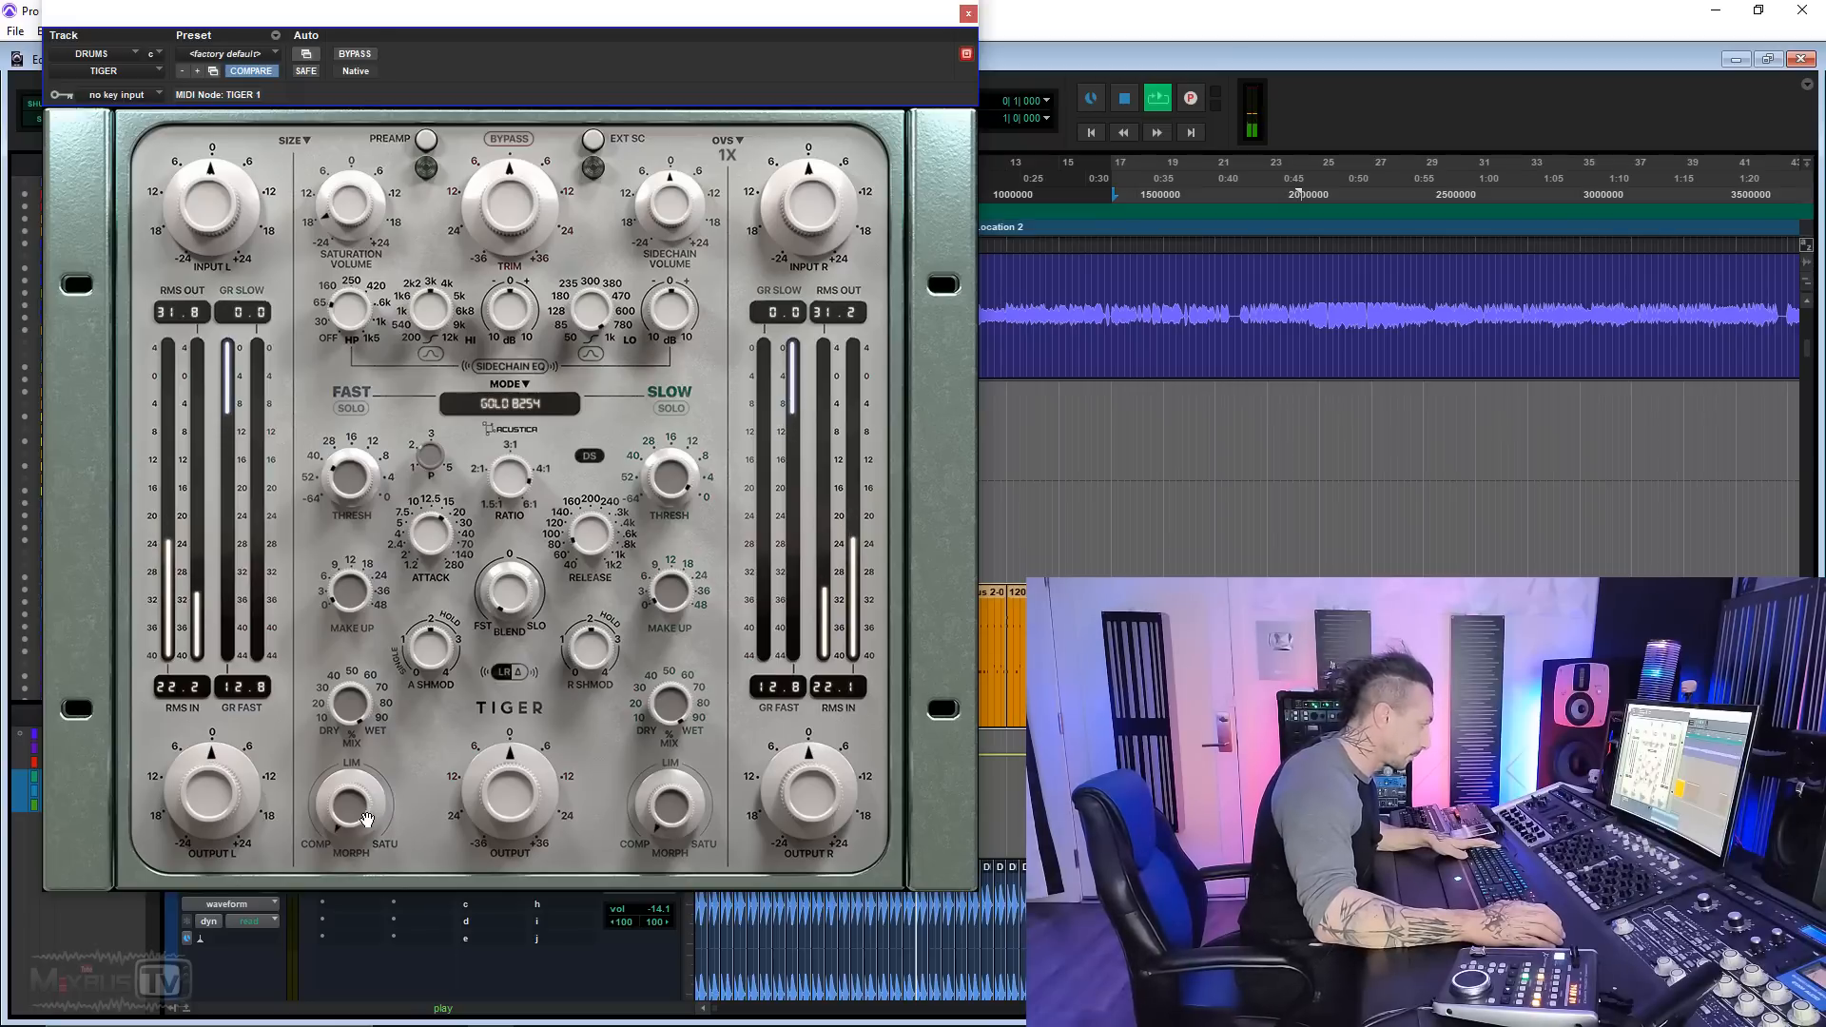
drag(353, 815, 356, 700)
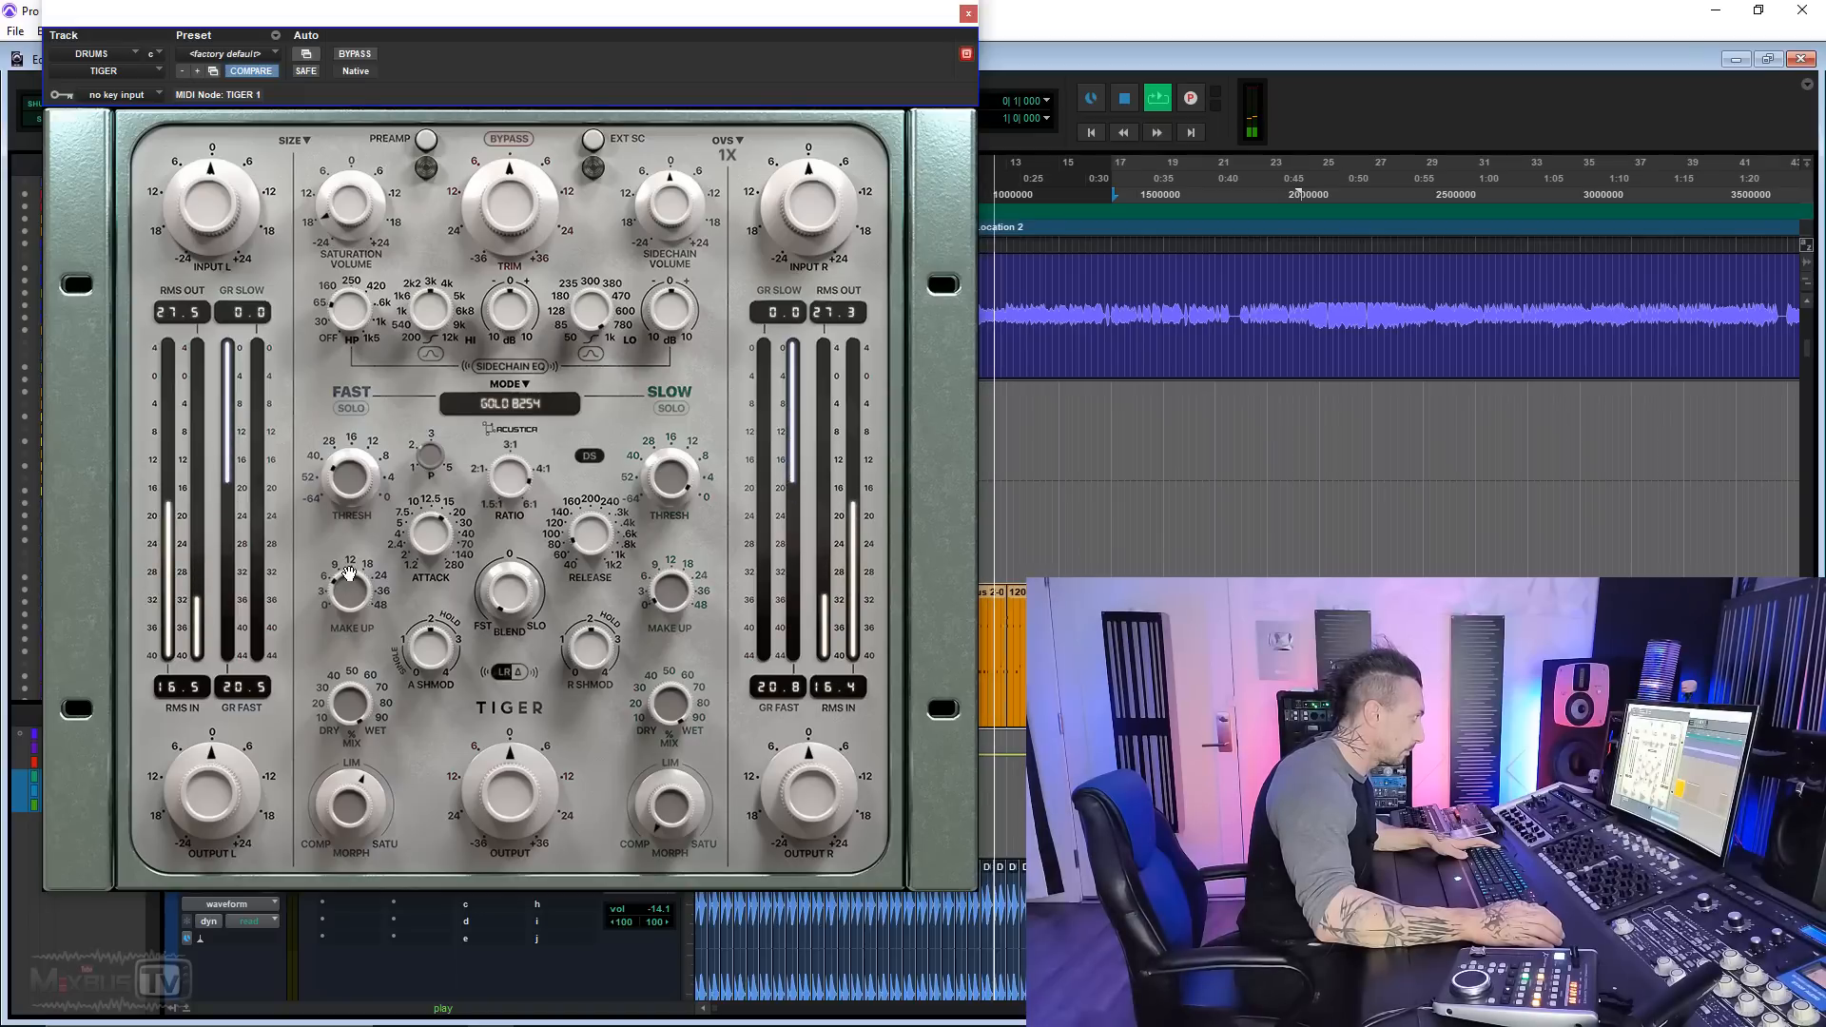
drag(356, 819, 359, 782)
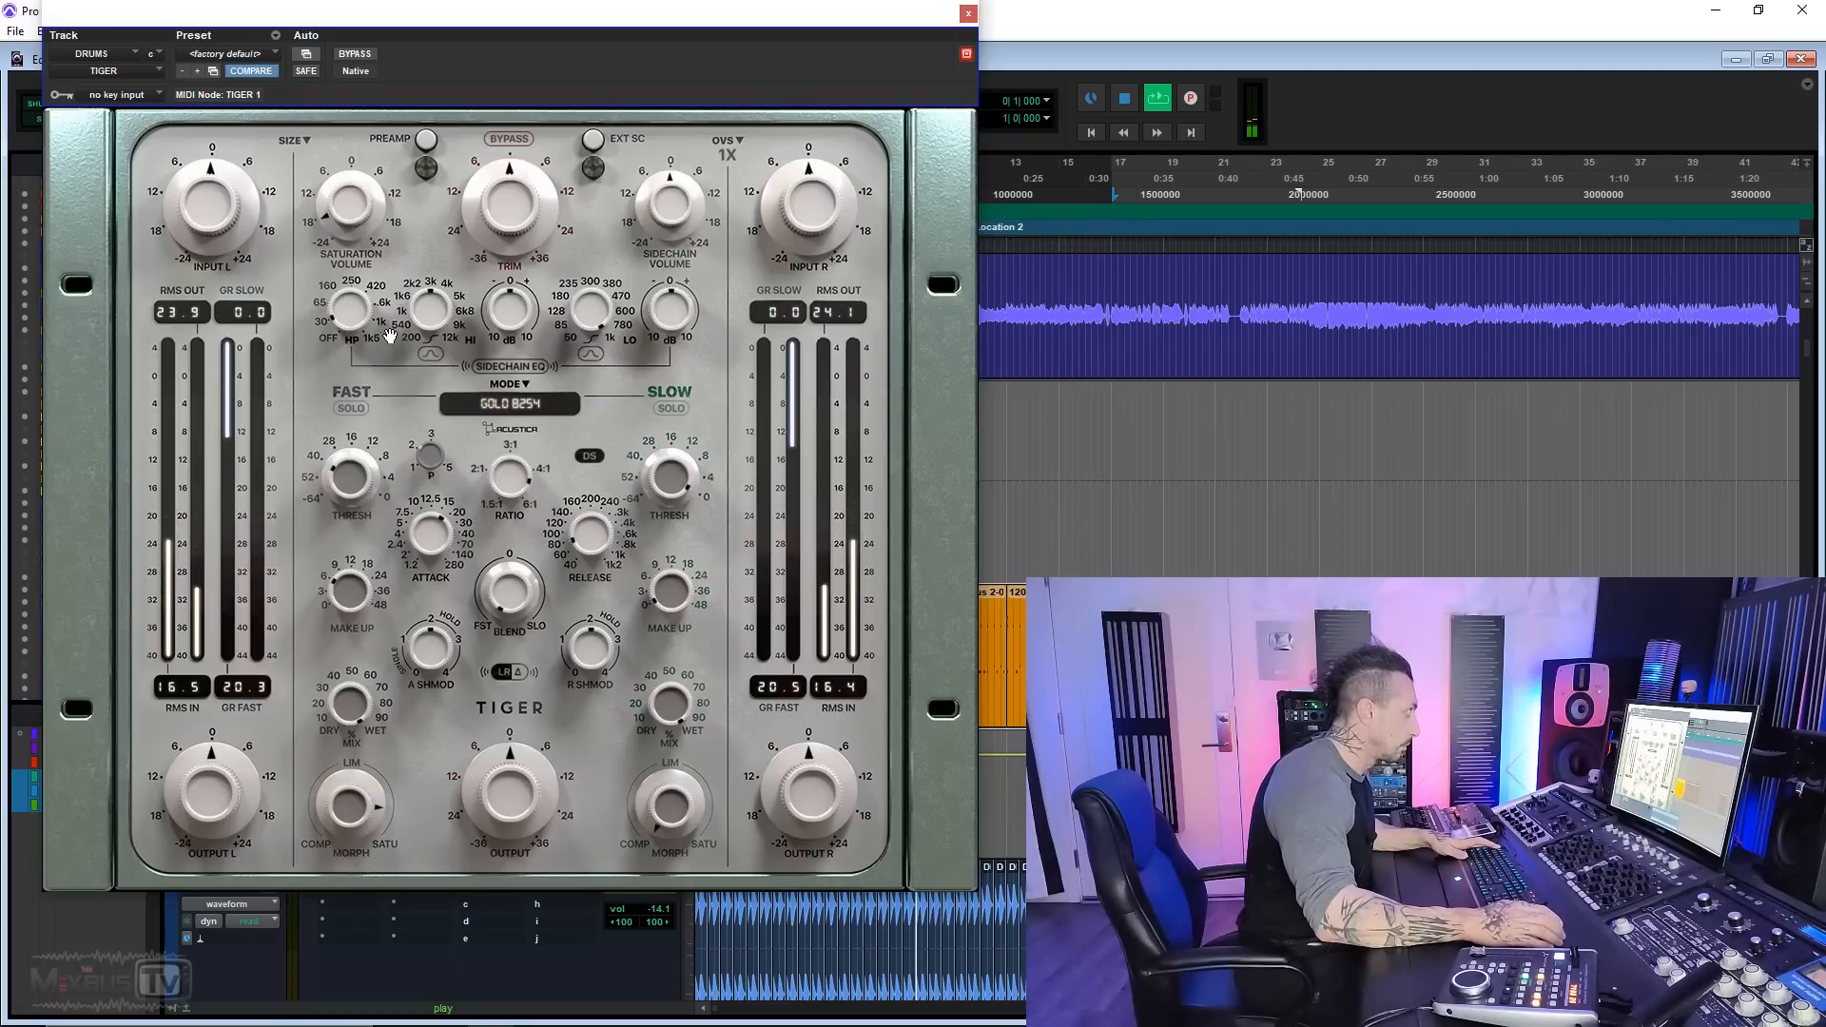
Step: Audition the drums with Tiger's preamp switched on and off, and adjust the Blend between the fast and slow compressors
click(427, 157)
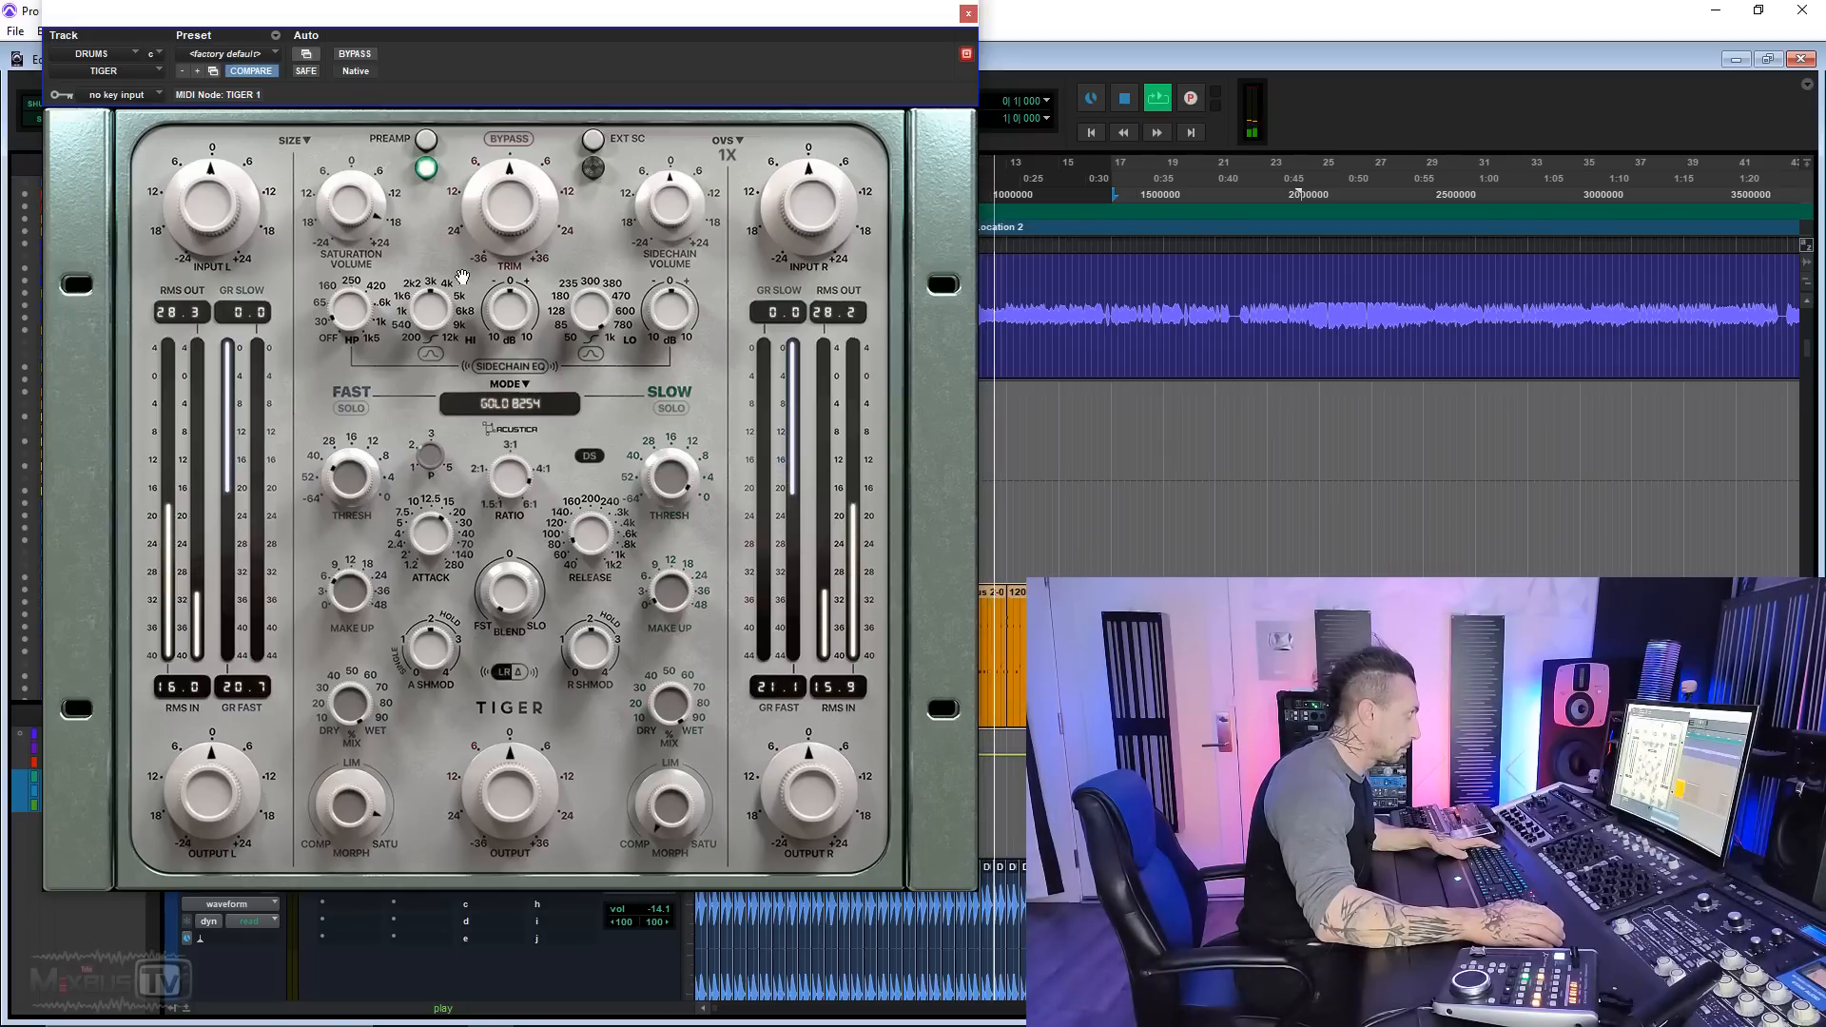
click(426, 152)
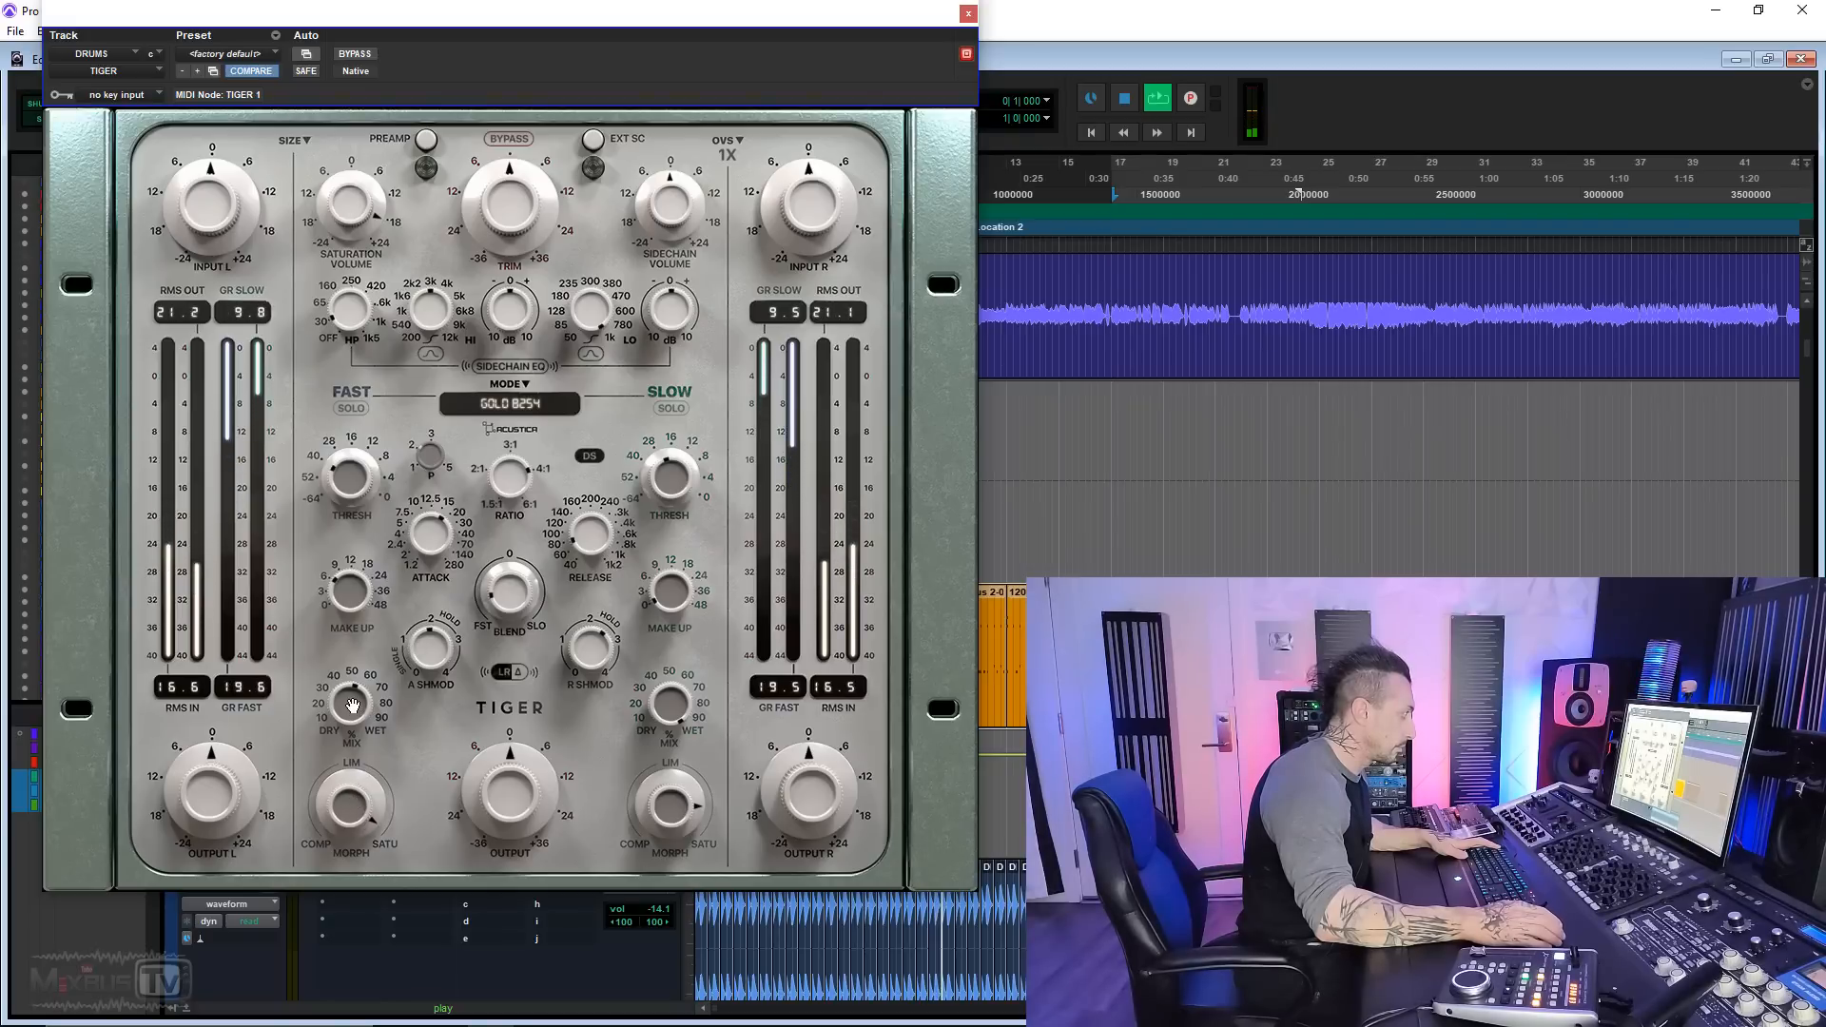
drag(510, 607, 511, 571)
key(space)
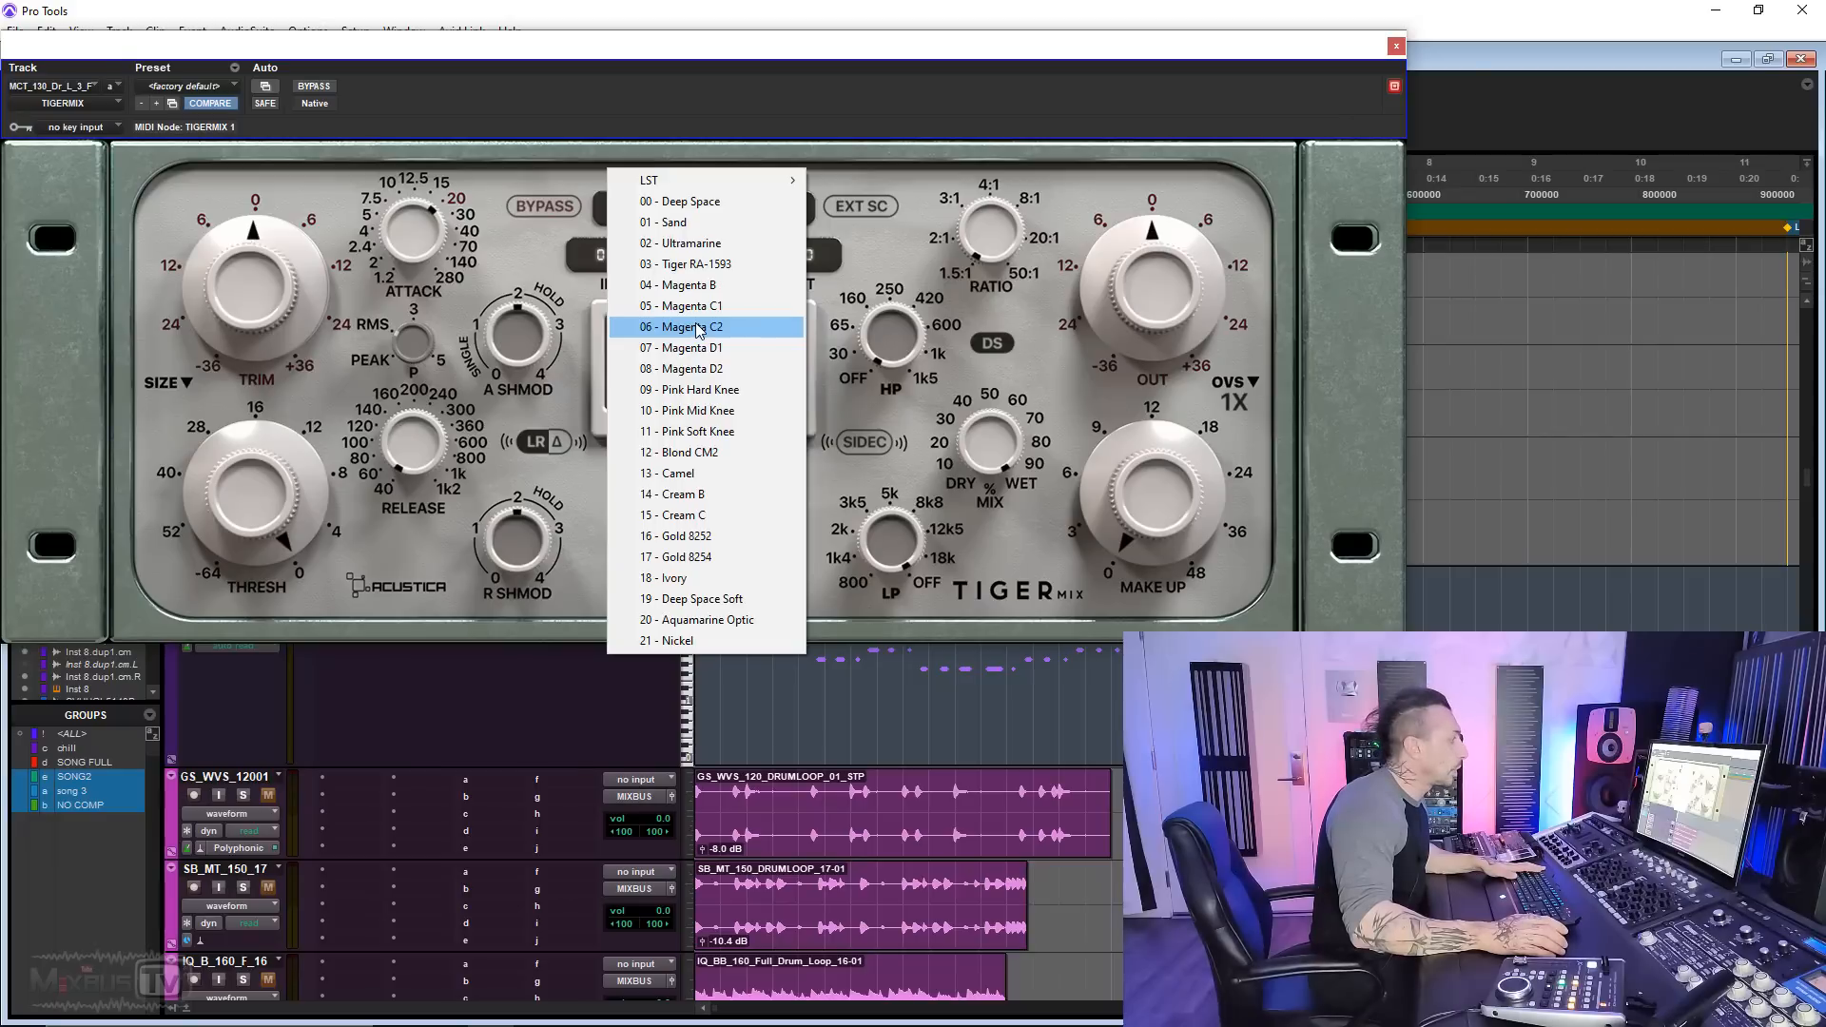
Step: Play the drum loop through TigerMix in the Sand mode and lower its threshold to about 28
click(697, 326)
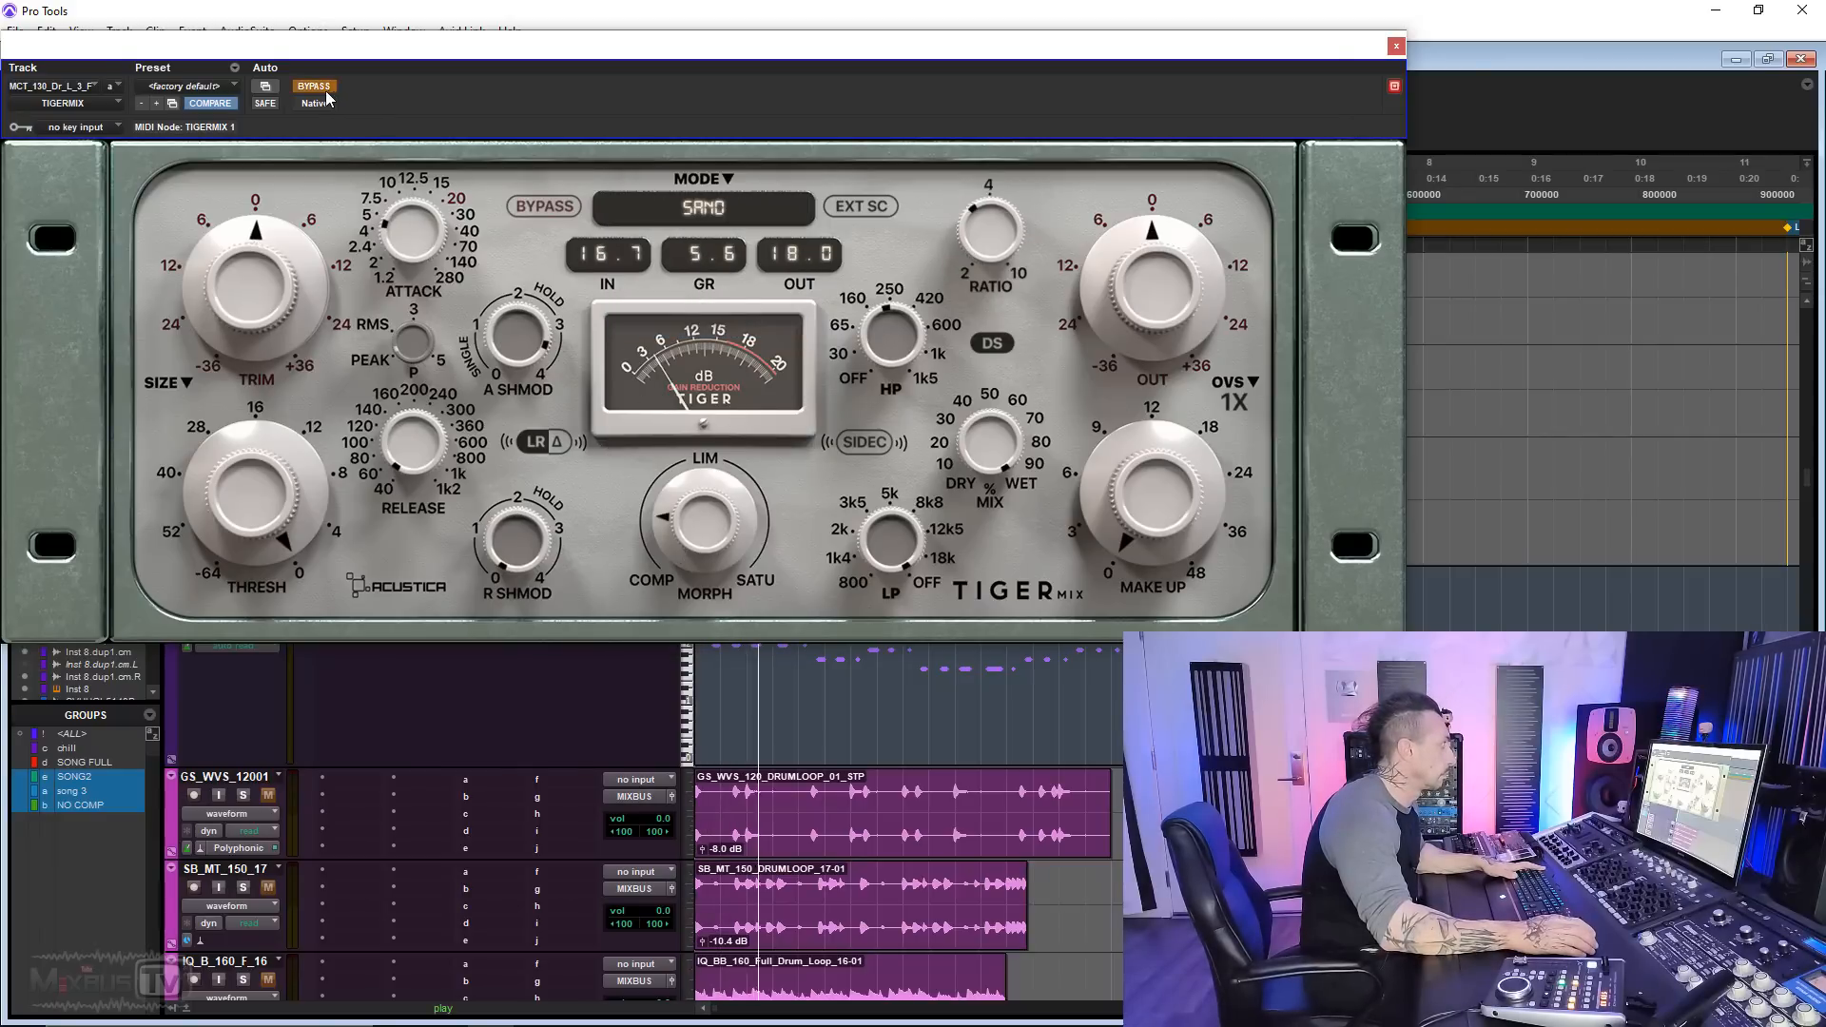
click(314, 85)
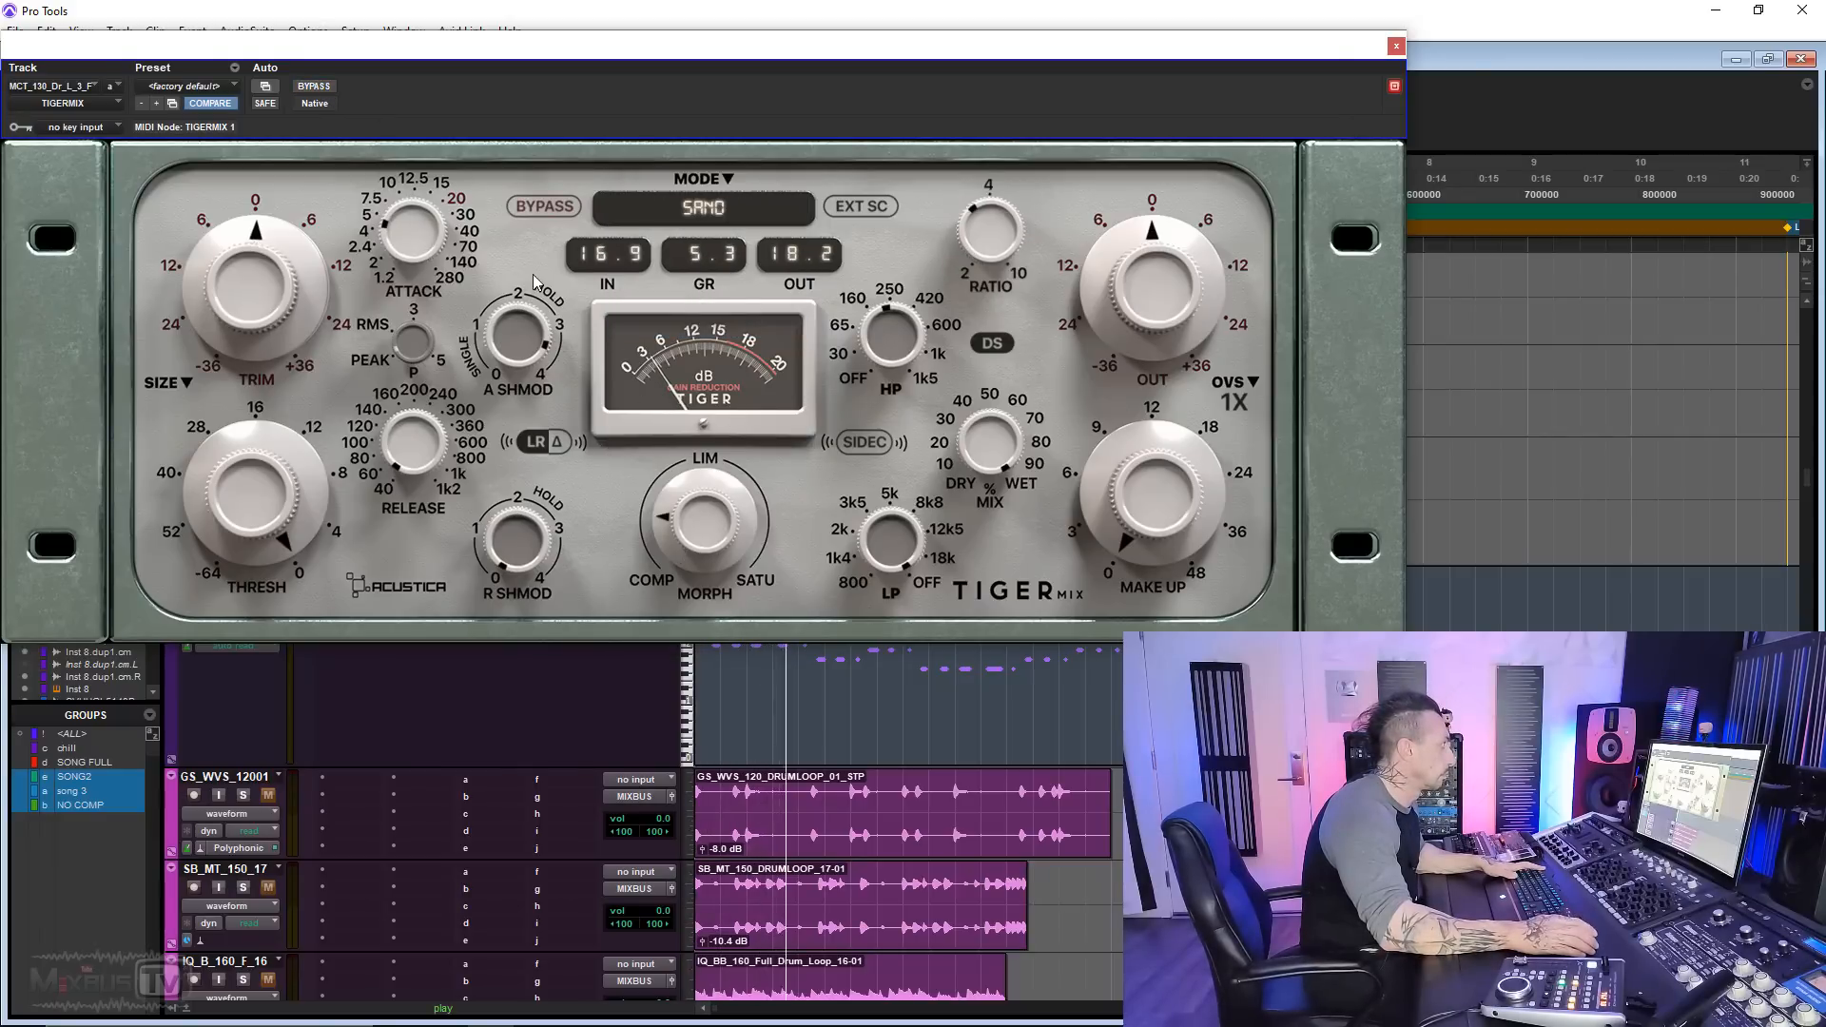
scroll(279, 538, up, 5)
drag(279, 535, 279, 574)
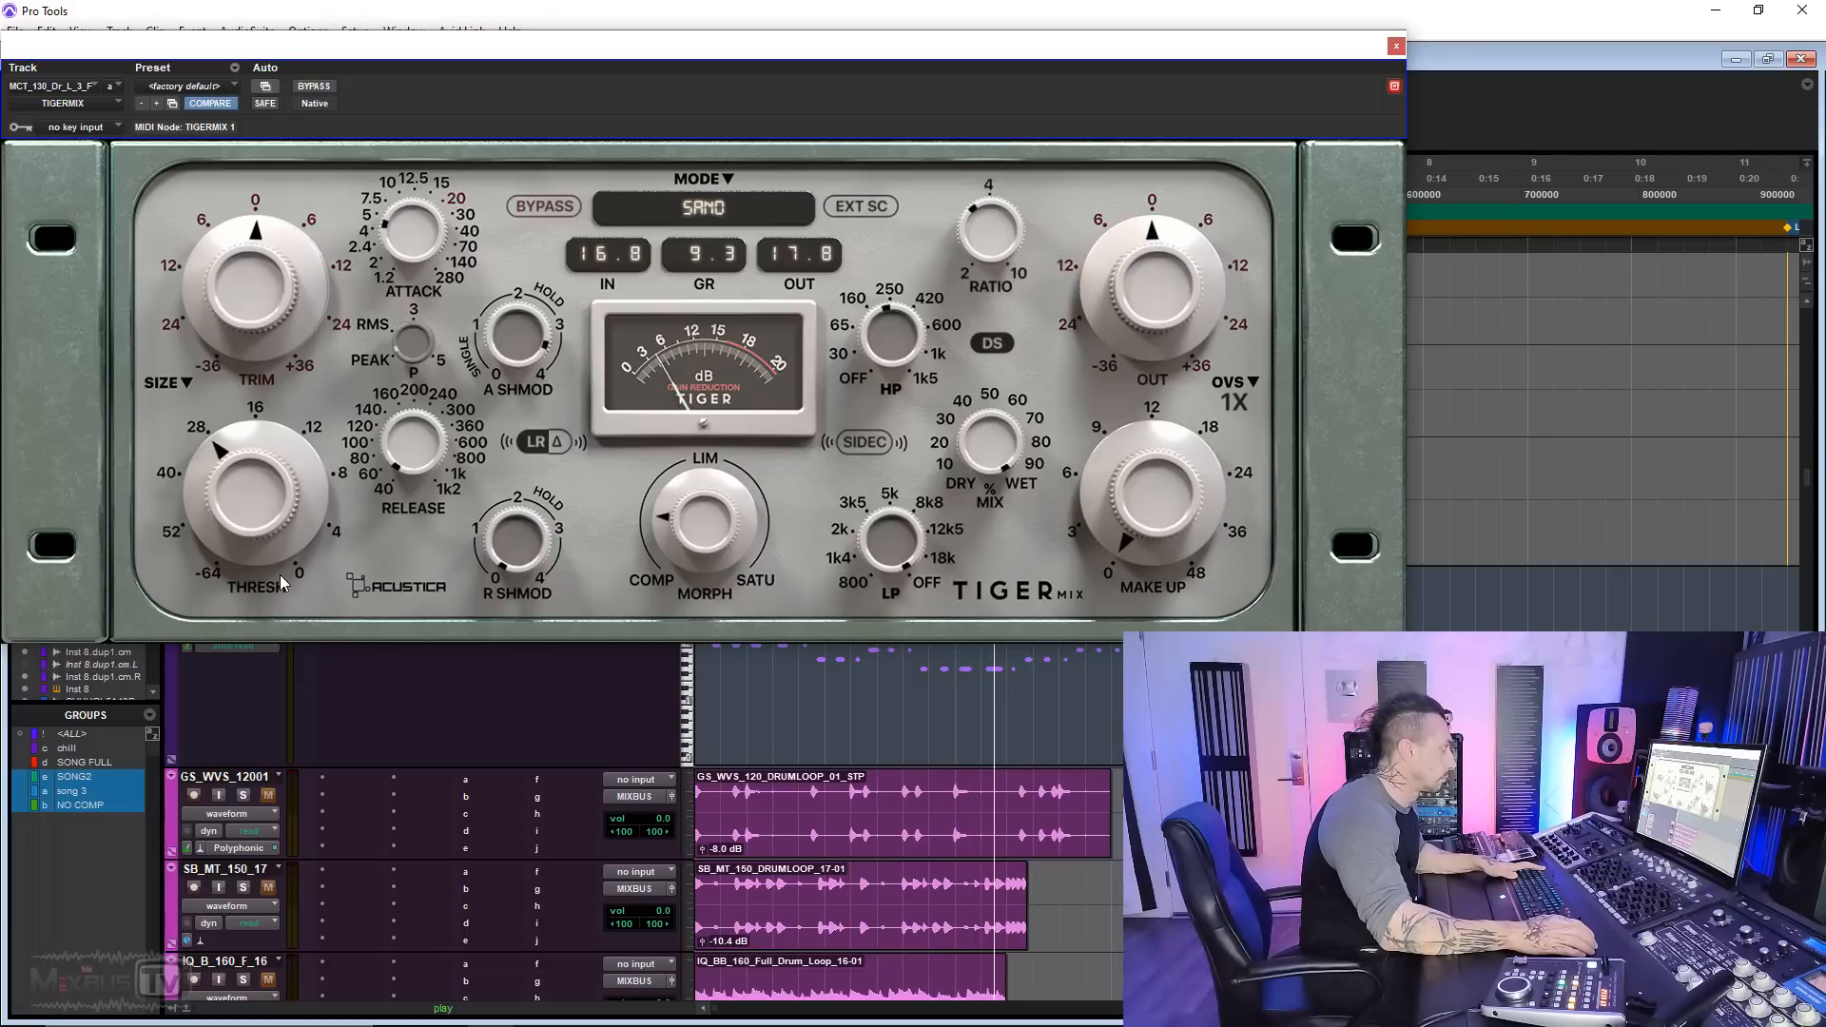
Step: Lower the TigerMix threshold further to about 40, compensate with about 6 of make-up gain, and nudge Morph toward LIM
drag(1152, 515, 1152, 510)
drag(240, 489, 241, 510)
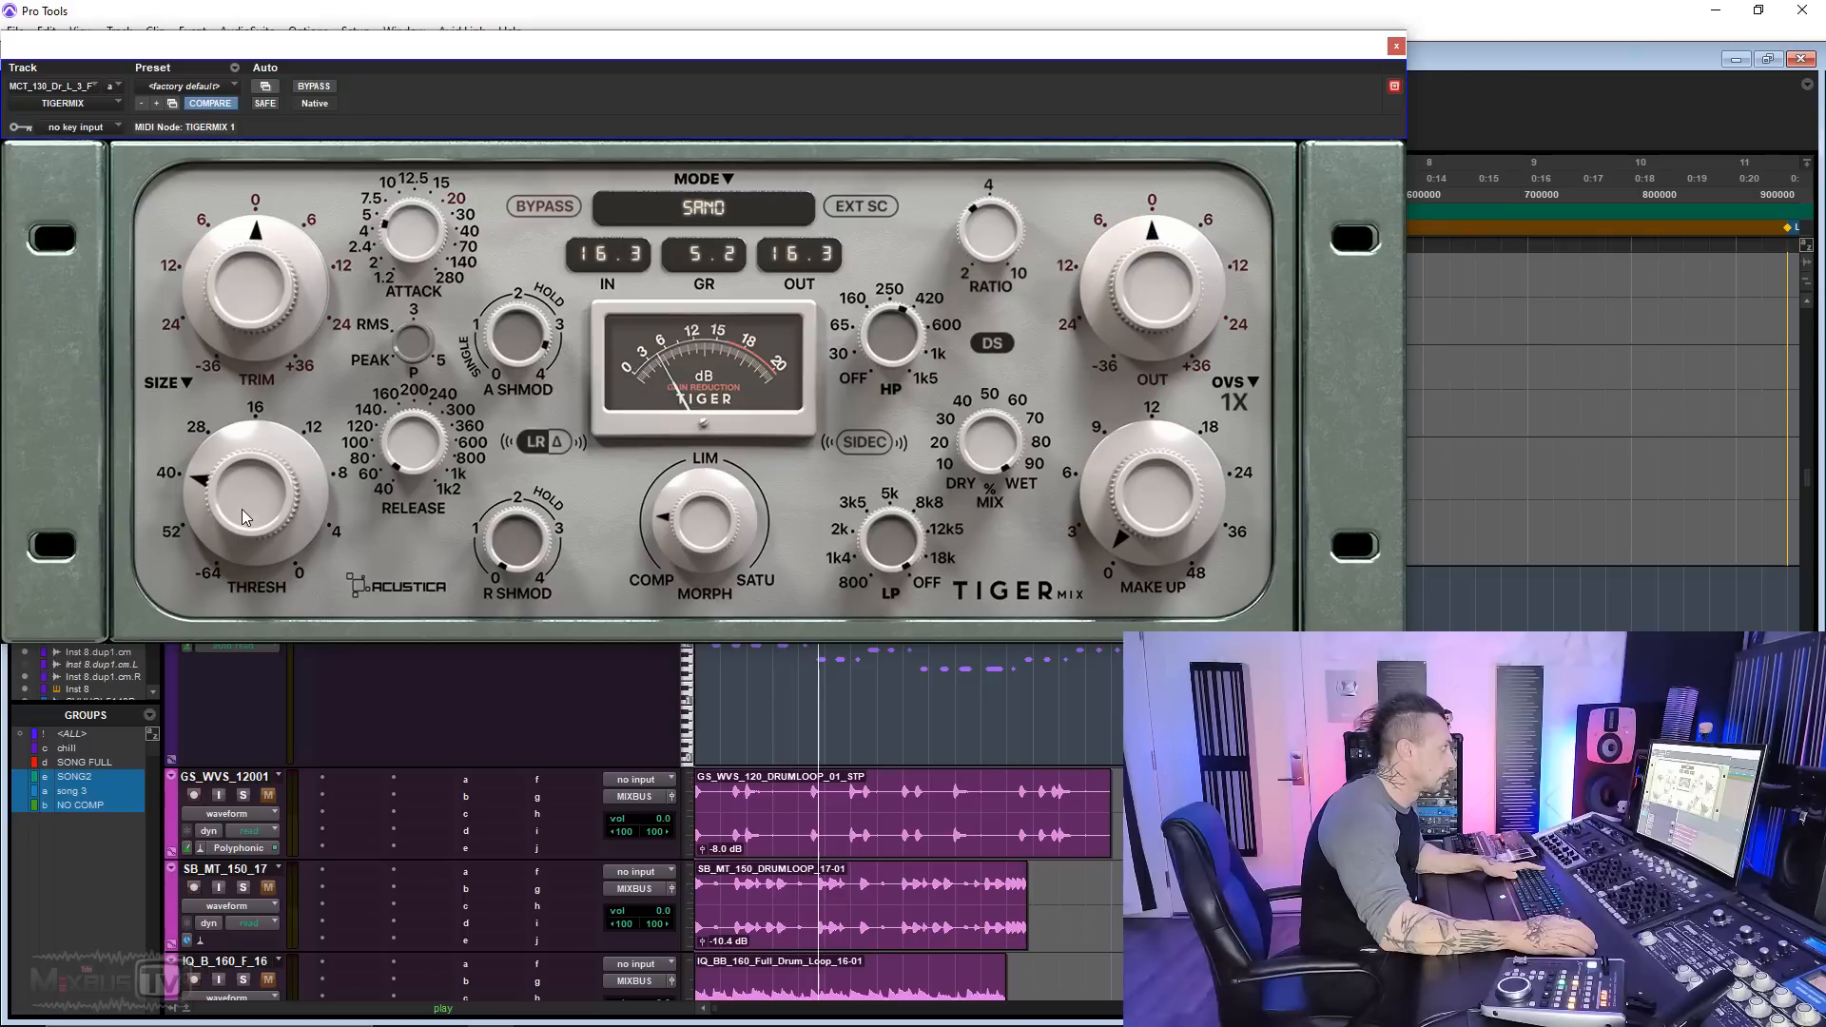
drag(1120, 511, 1117, 490)
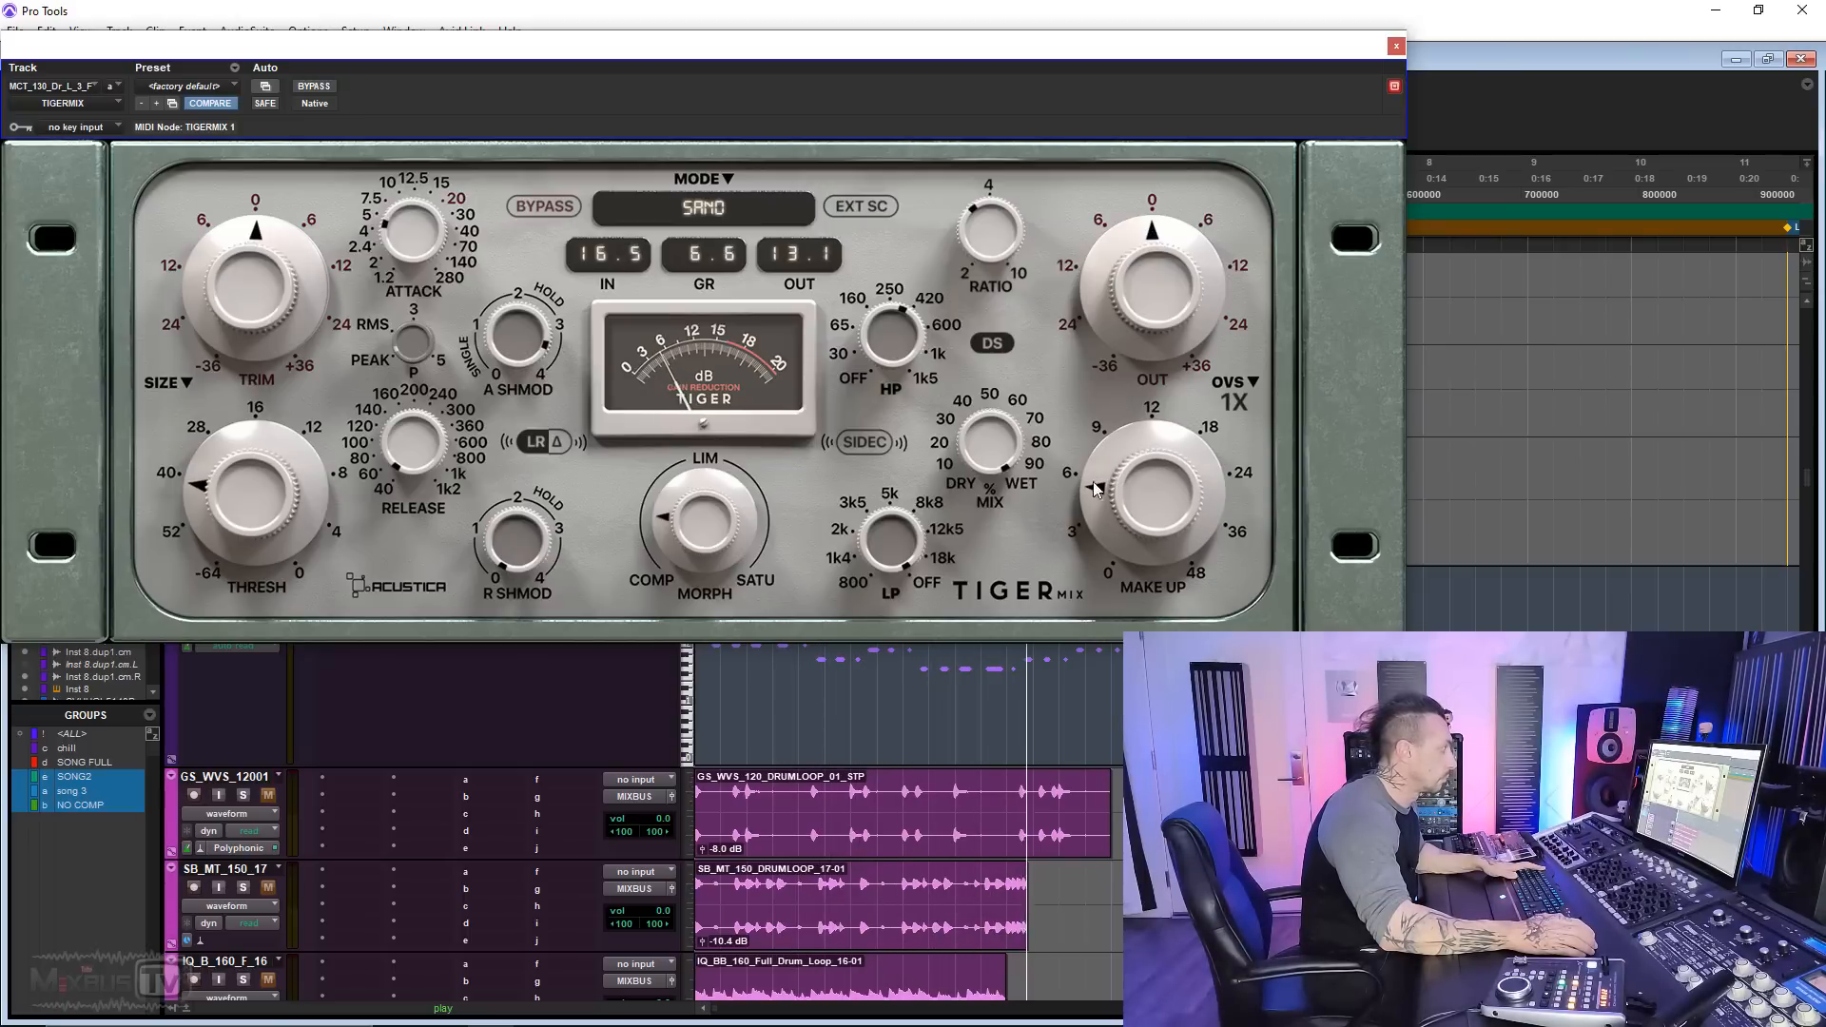
drag(679, 542, 712, 525)
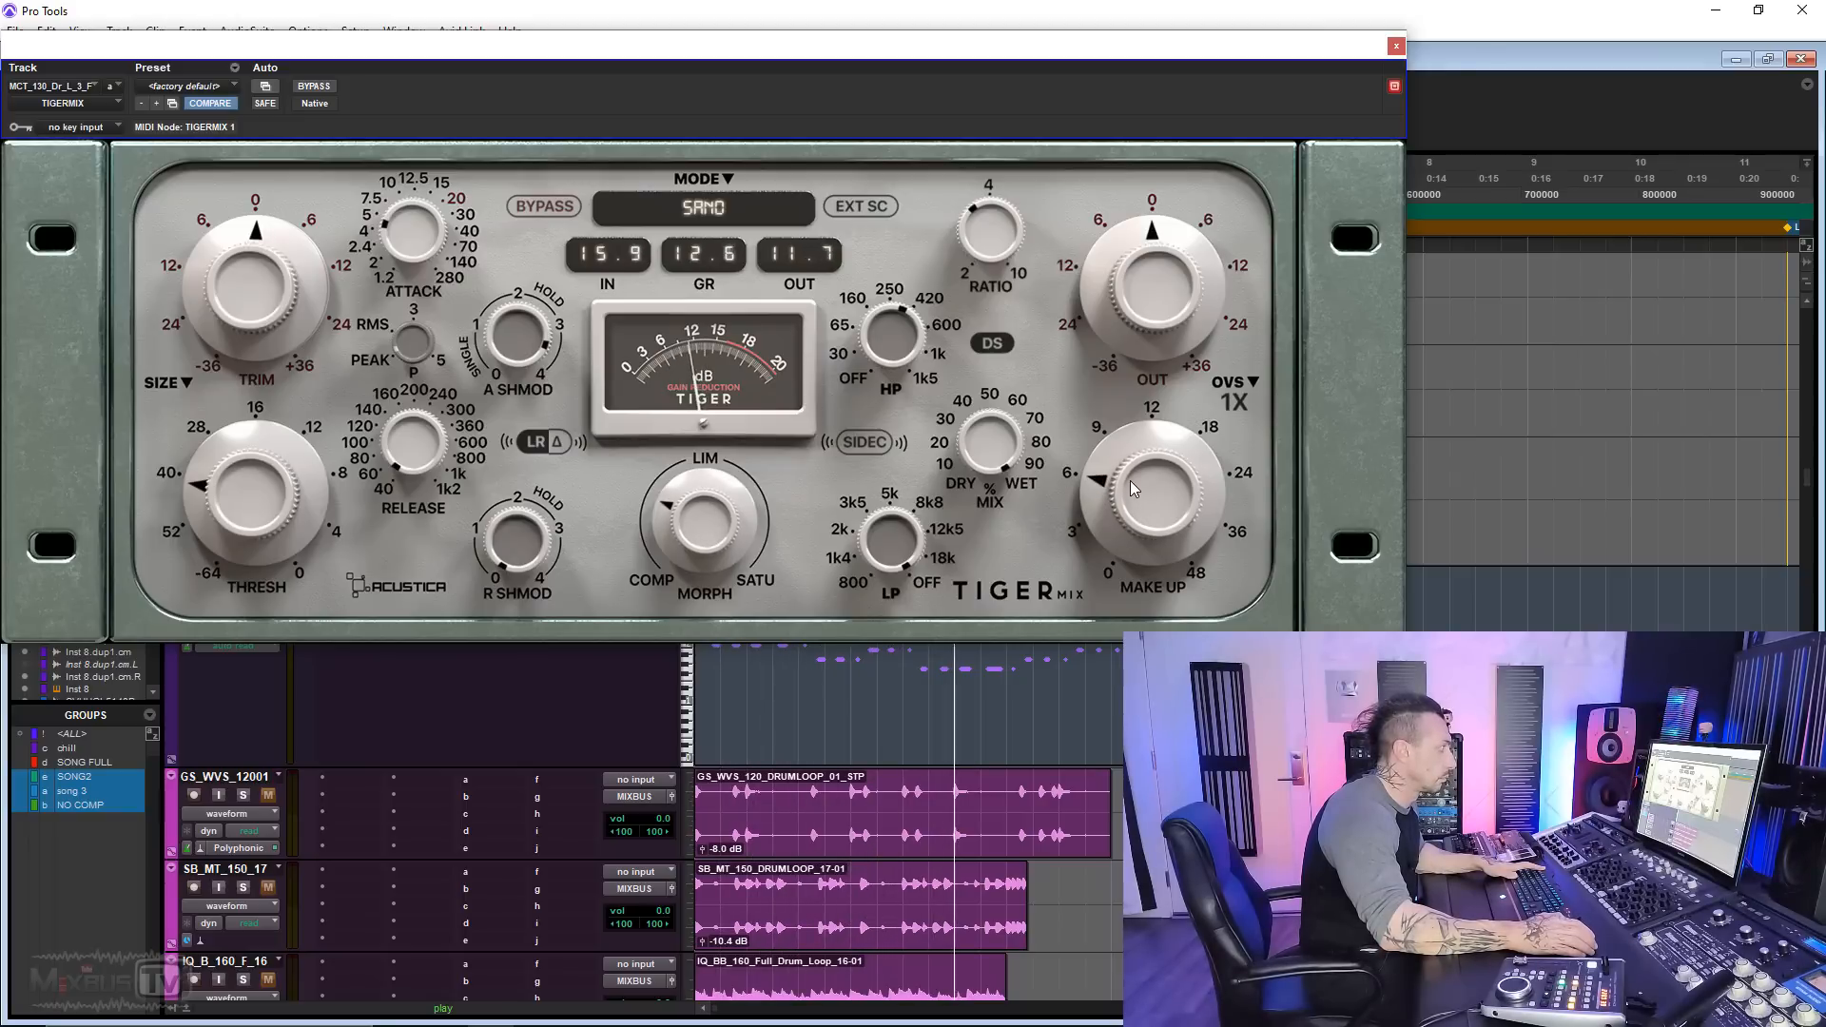
Step: Compare the TigerMix-processed drum loop with the effect bypassed, adjusting the compressor's attack between comparisons
click(327, 87)
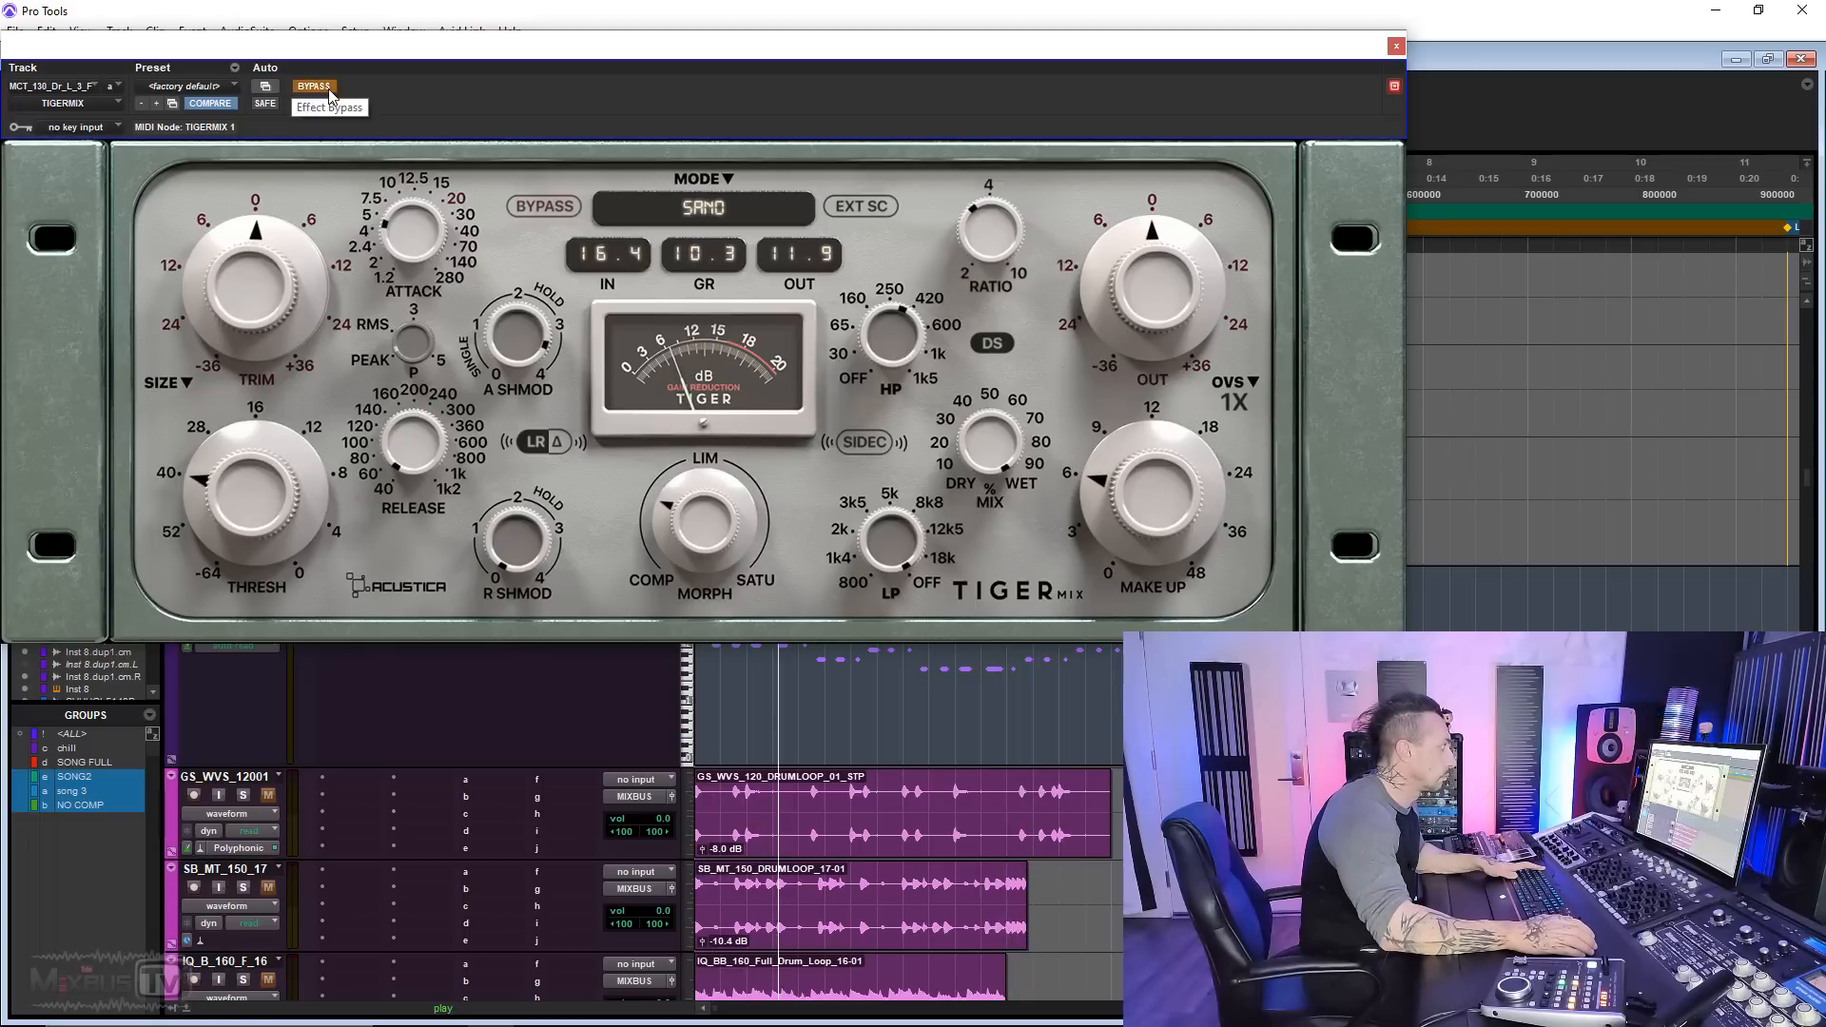
click(328, 87)
drag(411, 228, 367, 131)
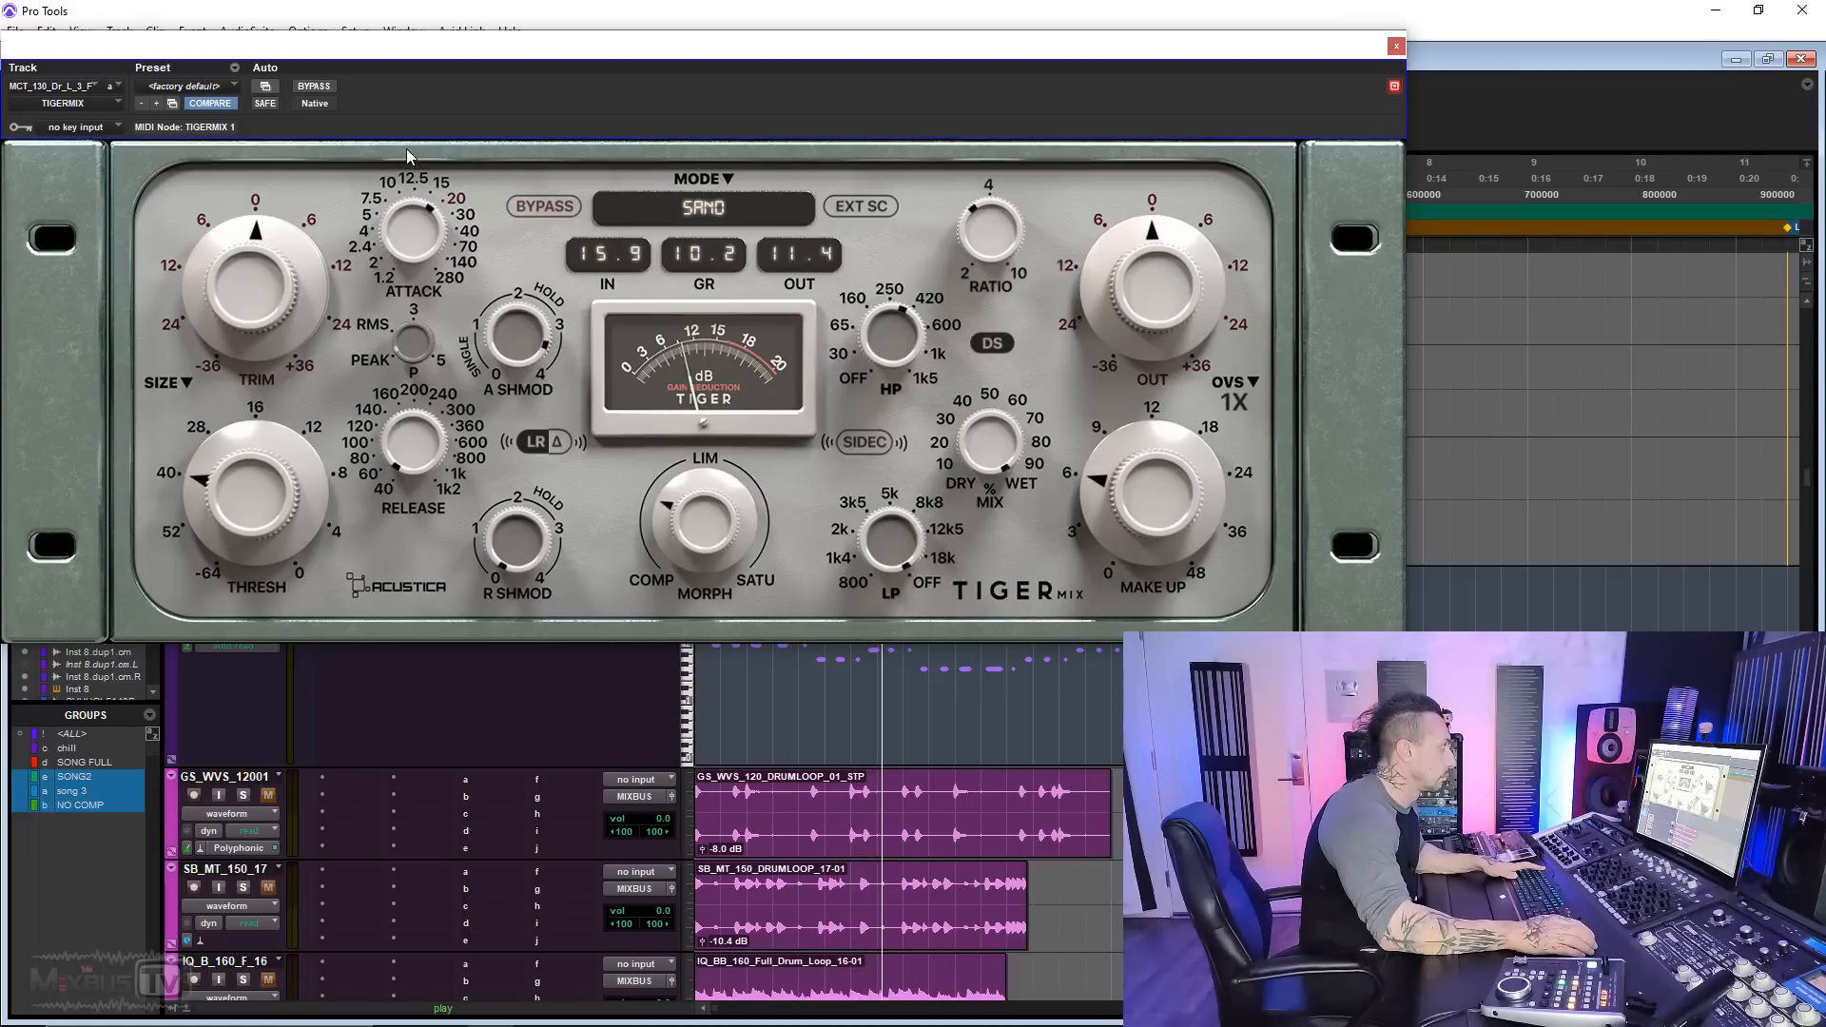
click(324, 87)
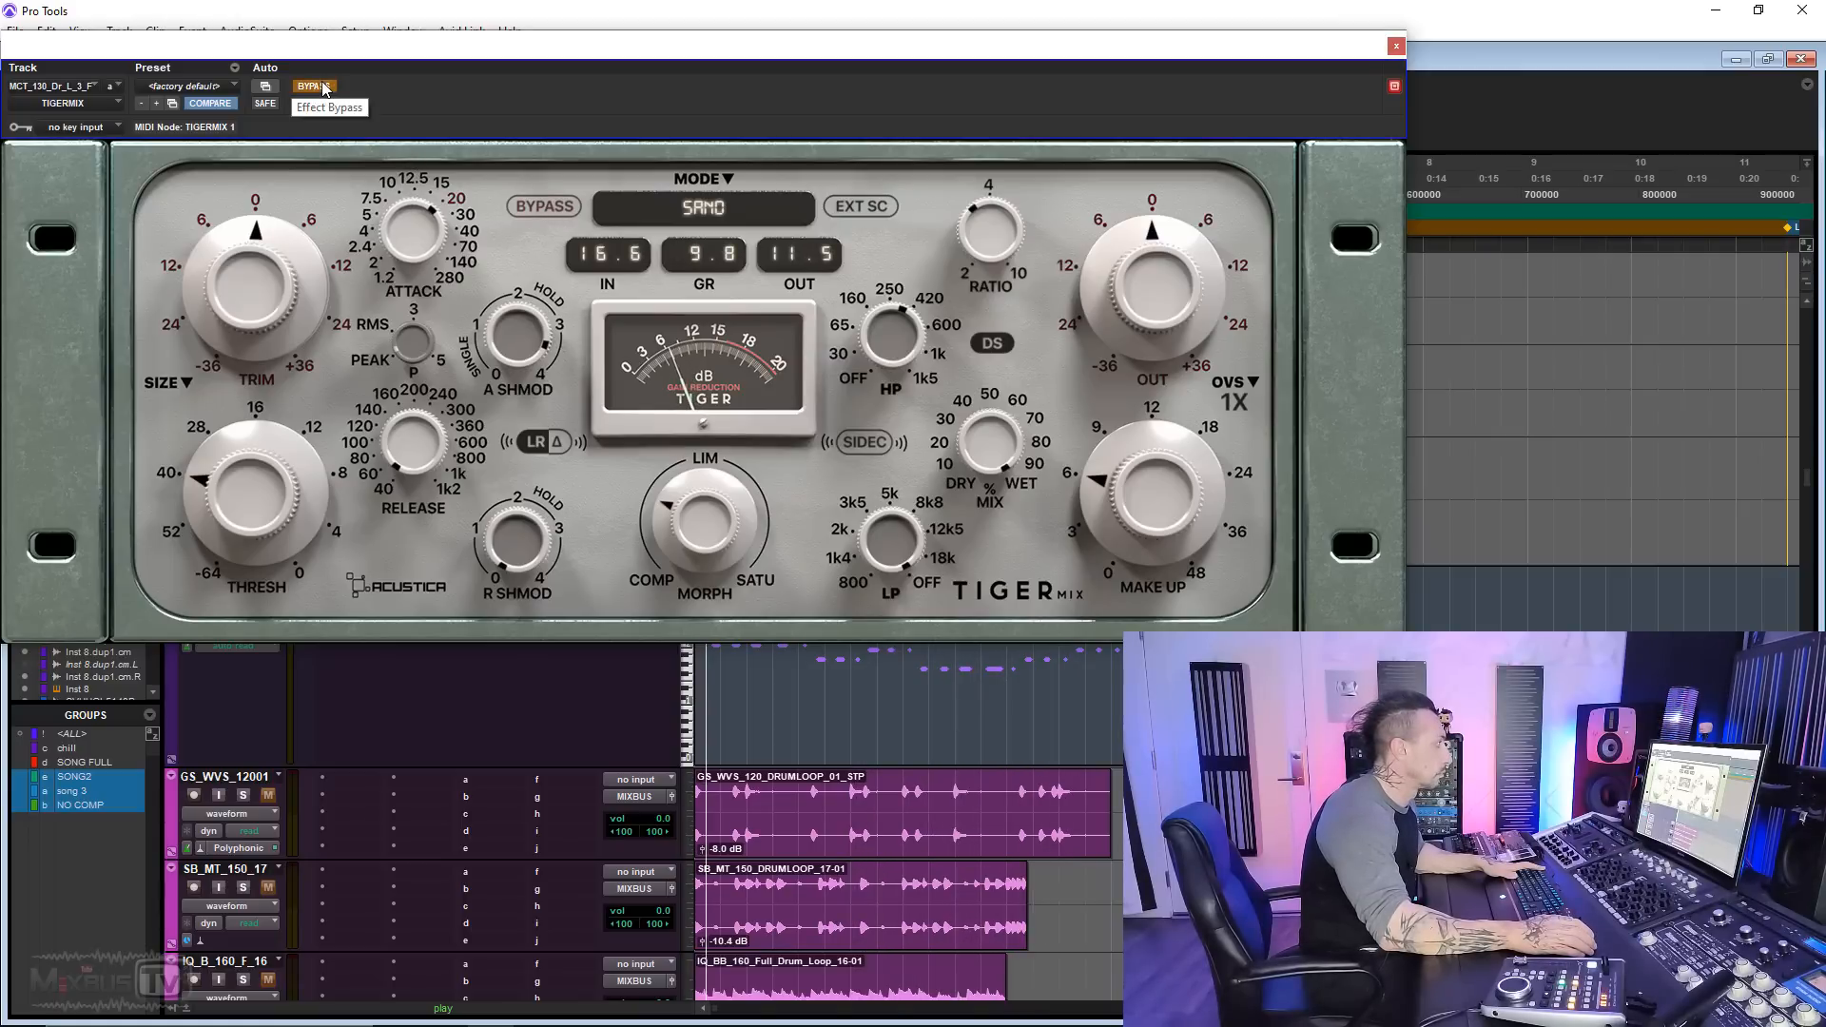
click(323, 88)
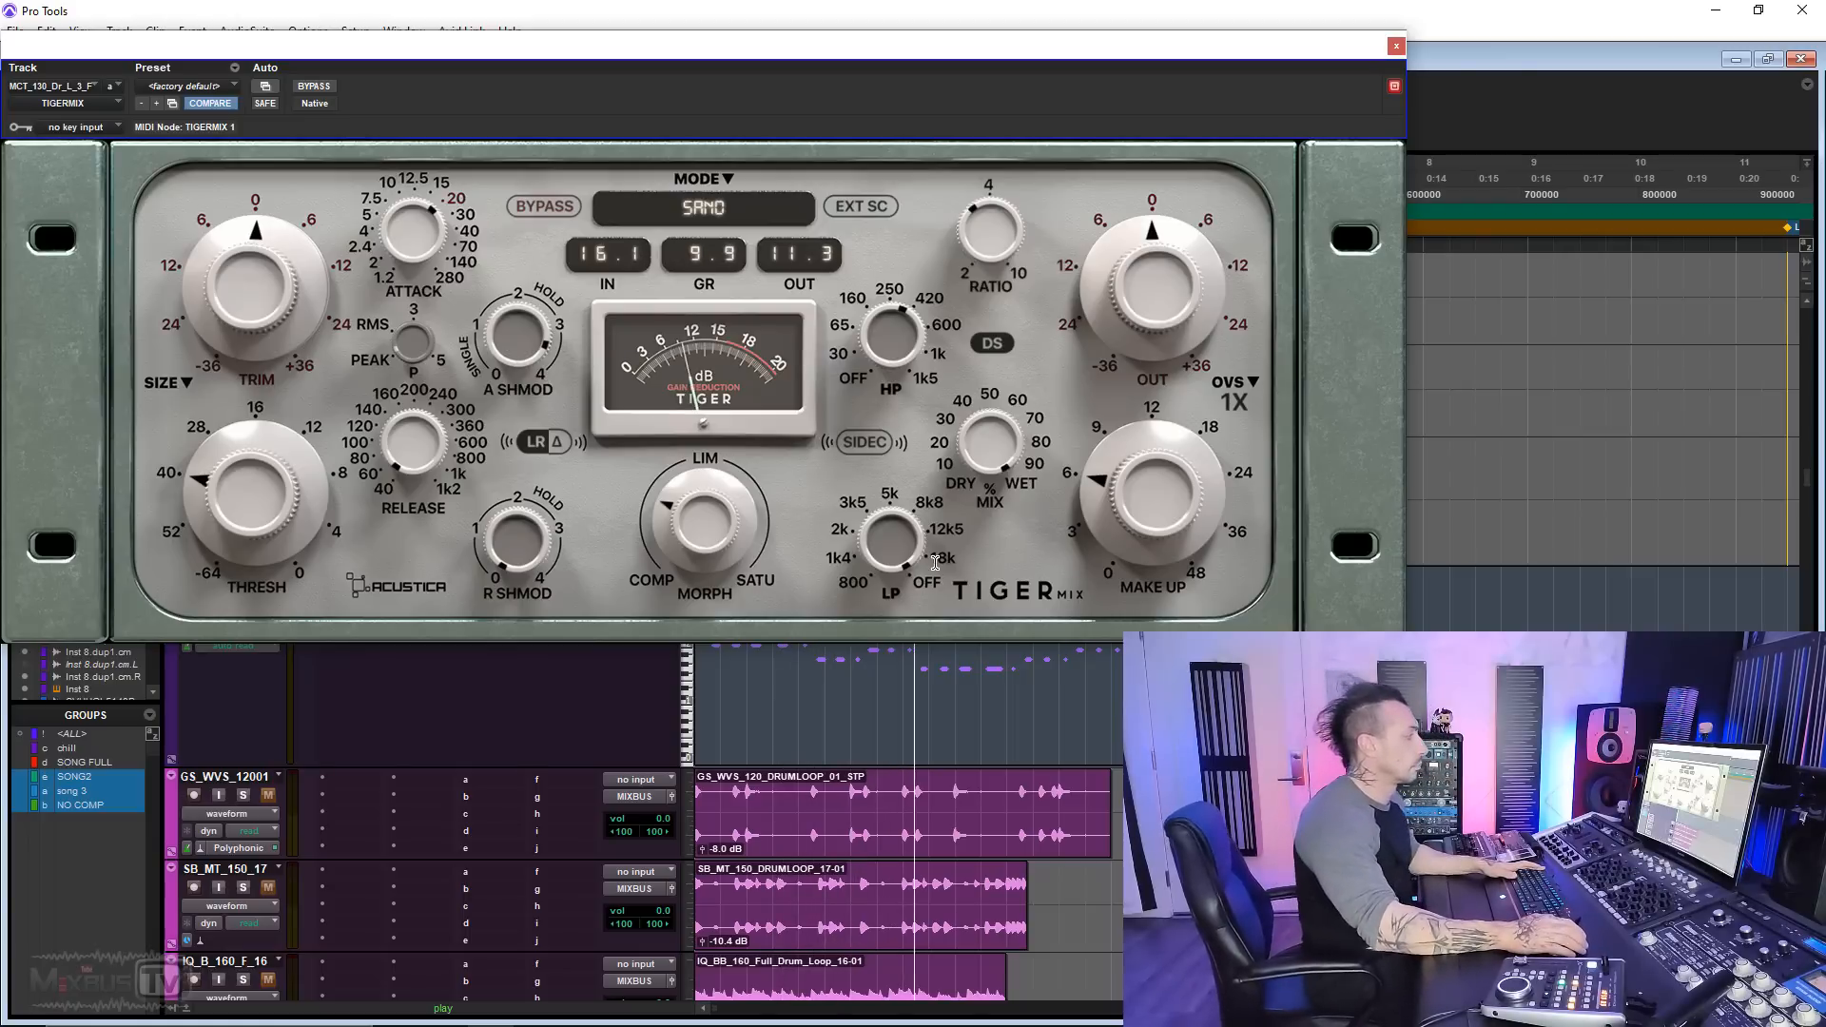
key(space)
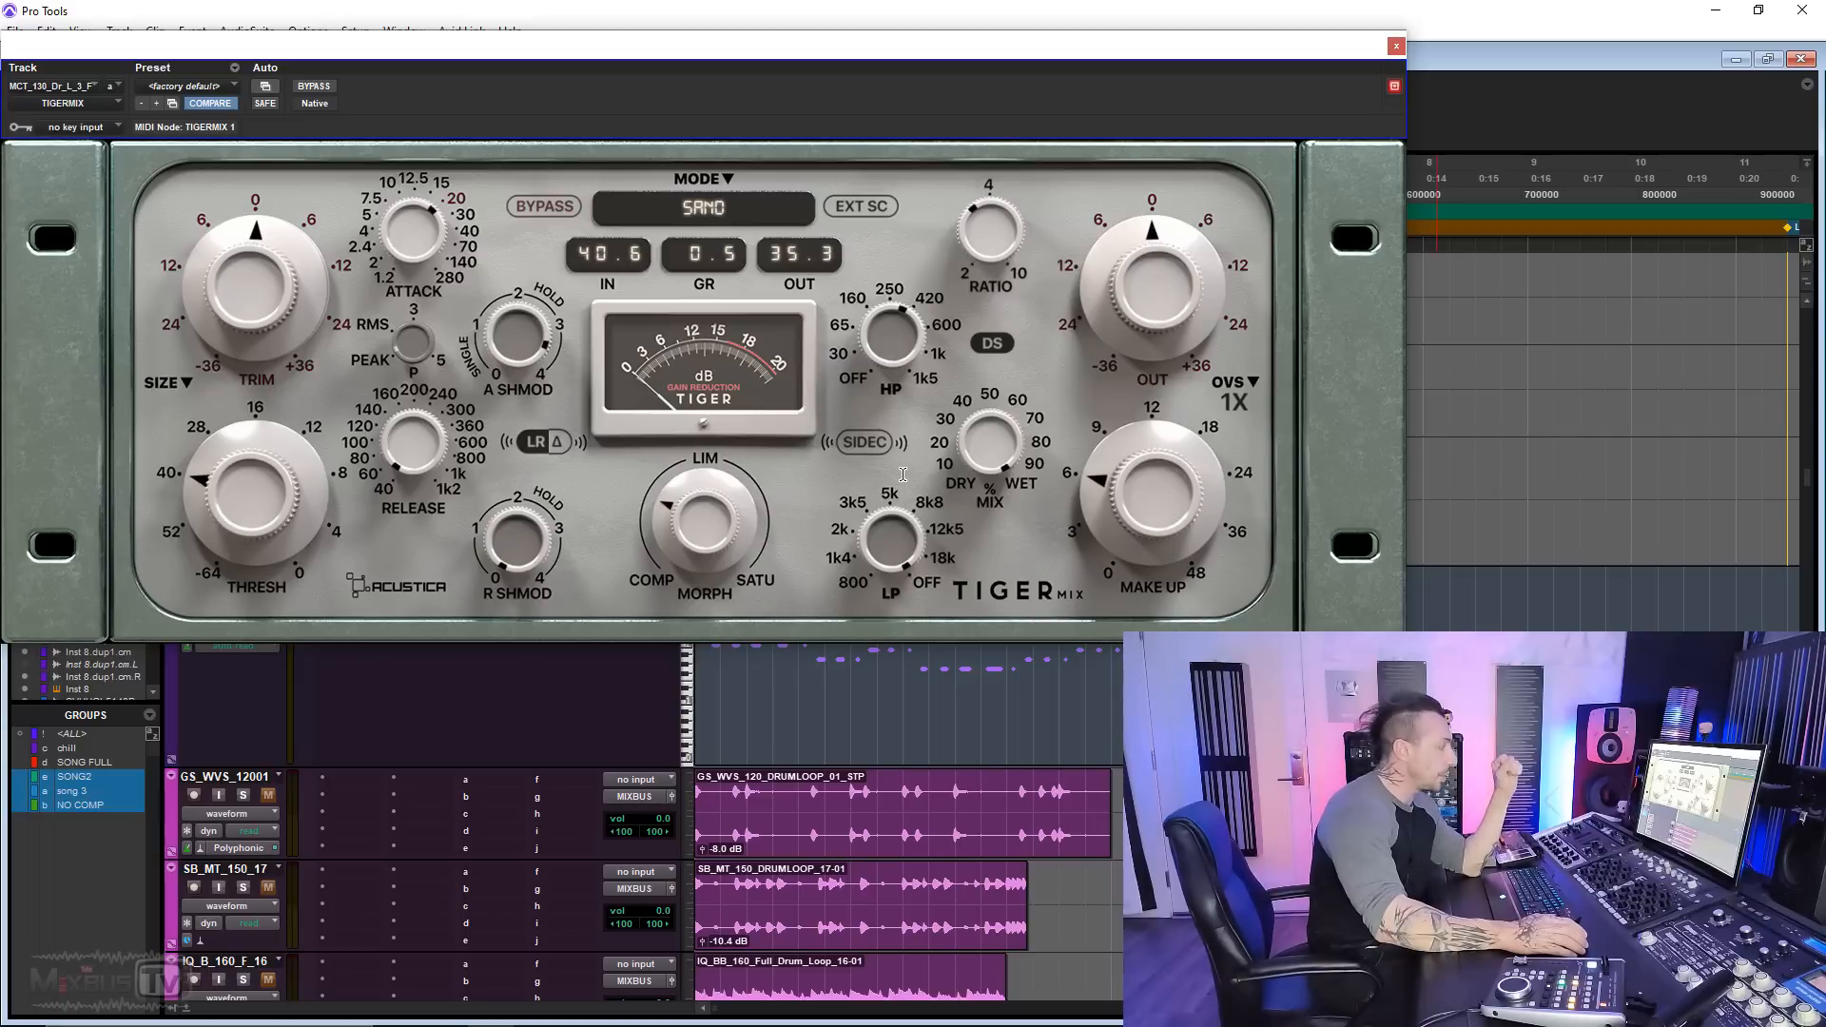
click(997, 346)
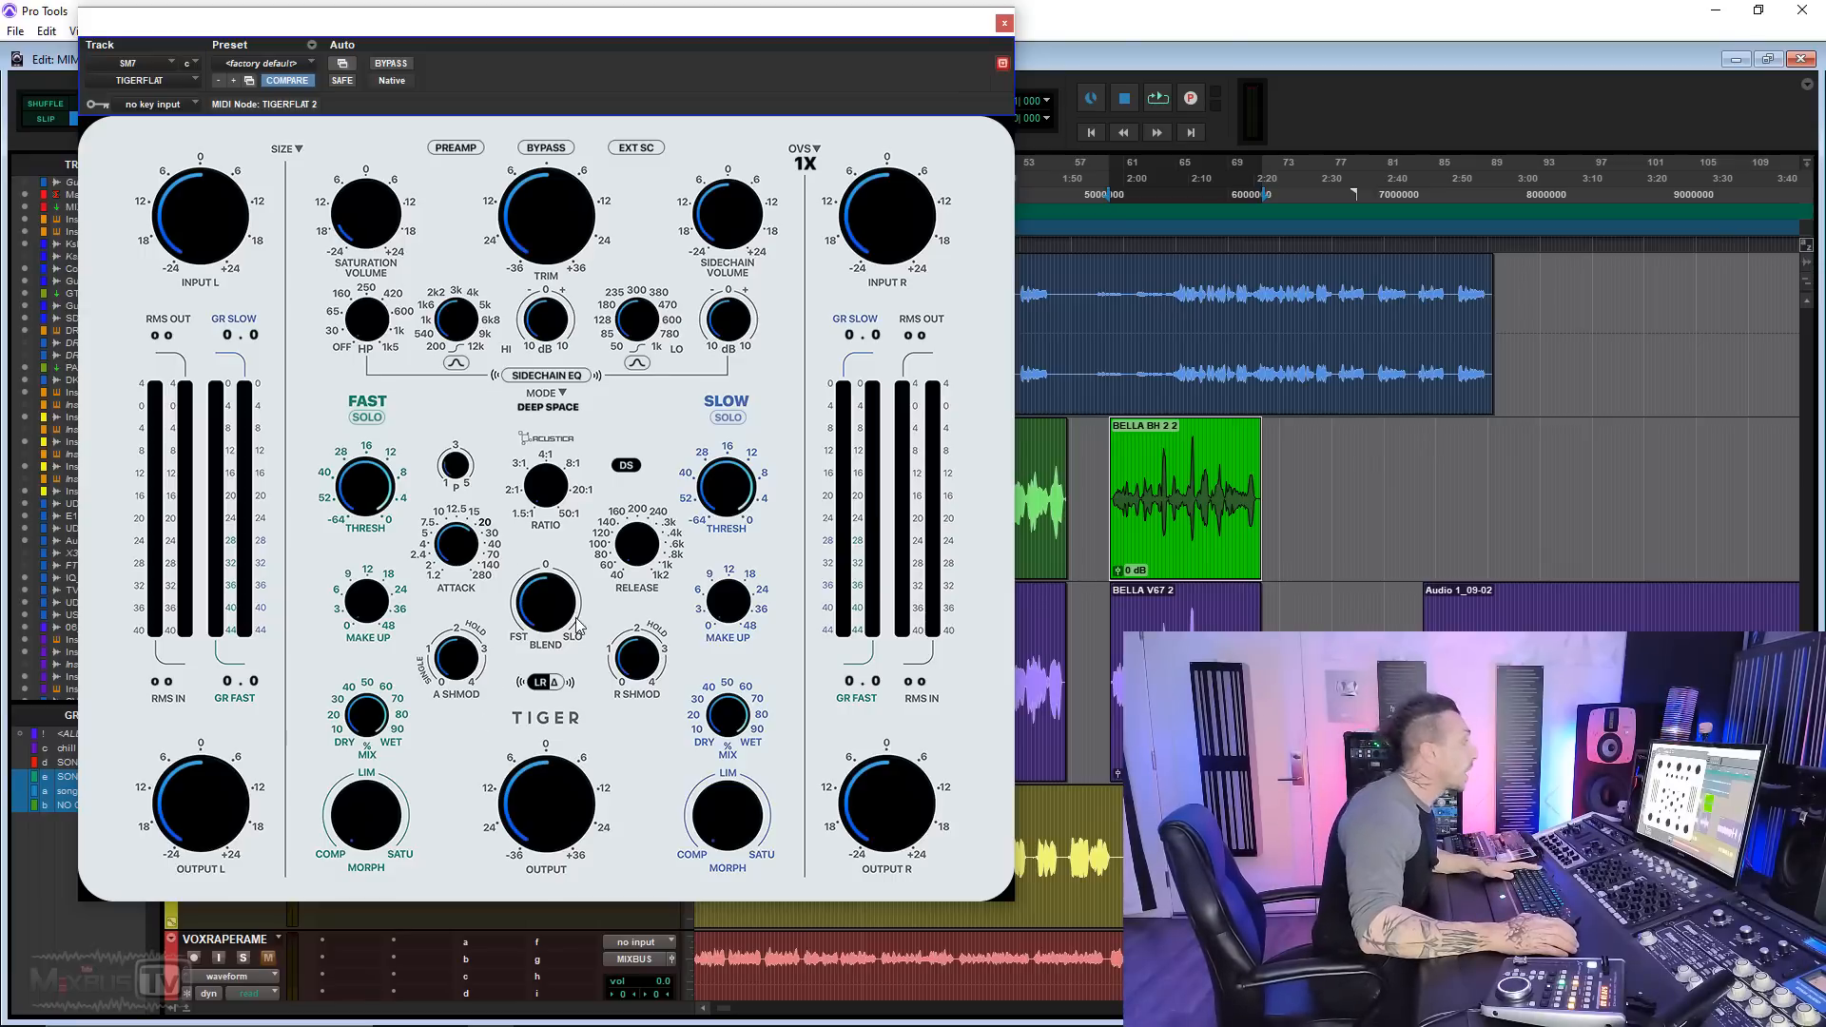
Step: Play the SM7 vocal track through TigerFlat in the Deep Space mode with its preamp switched on
key(space)
click(456, 147)
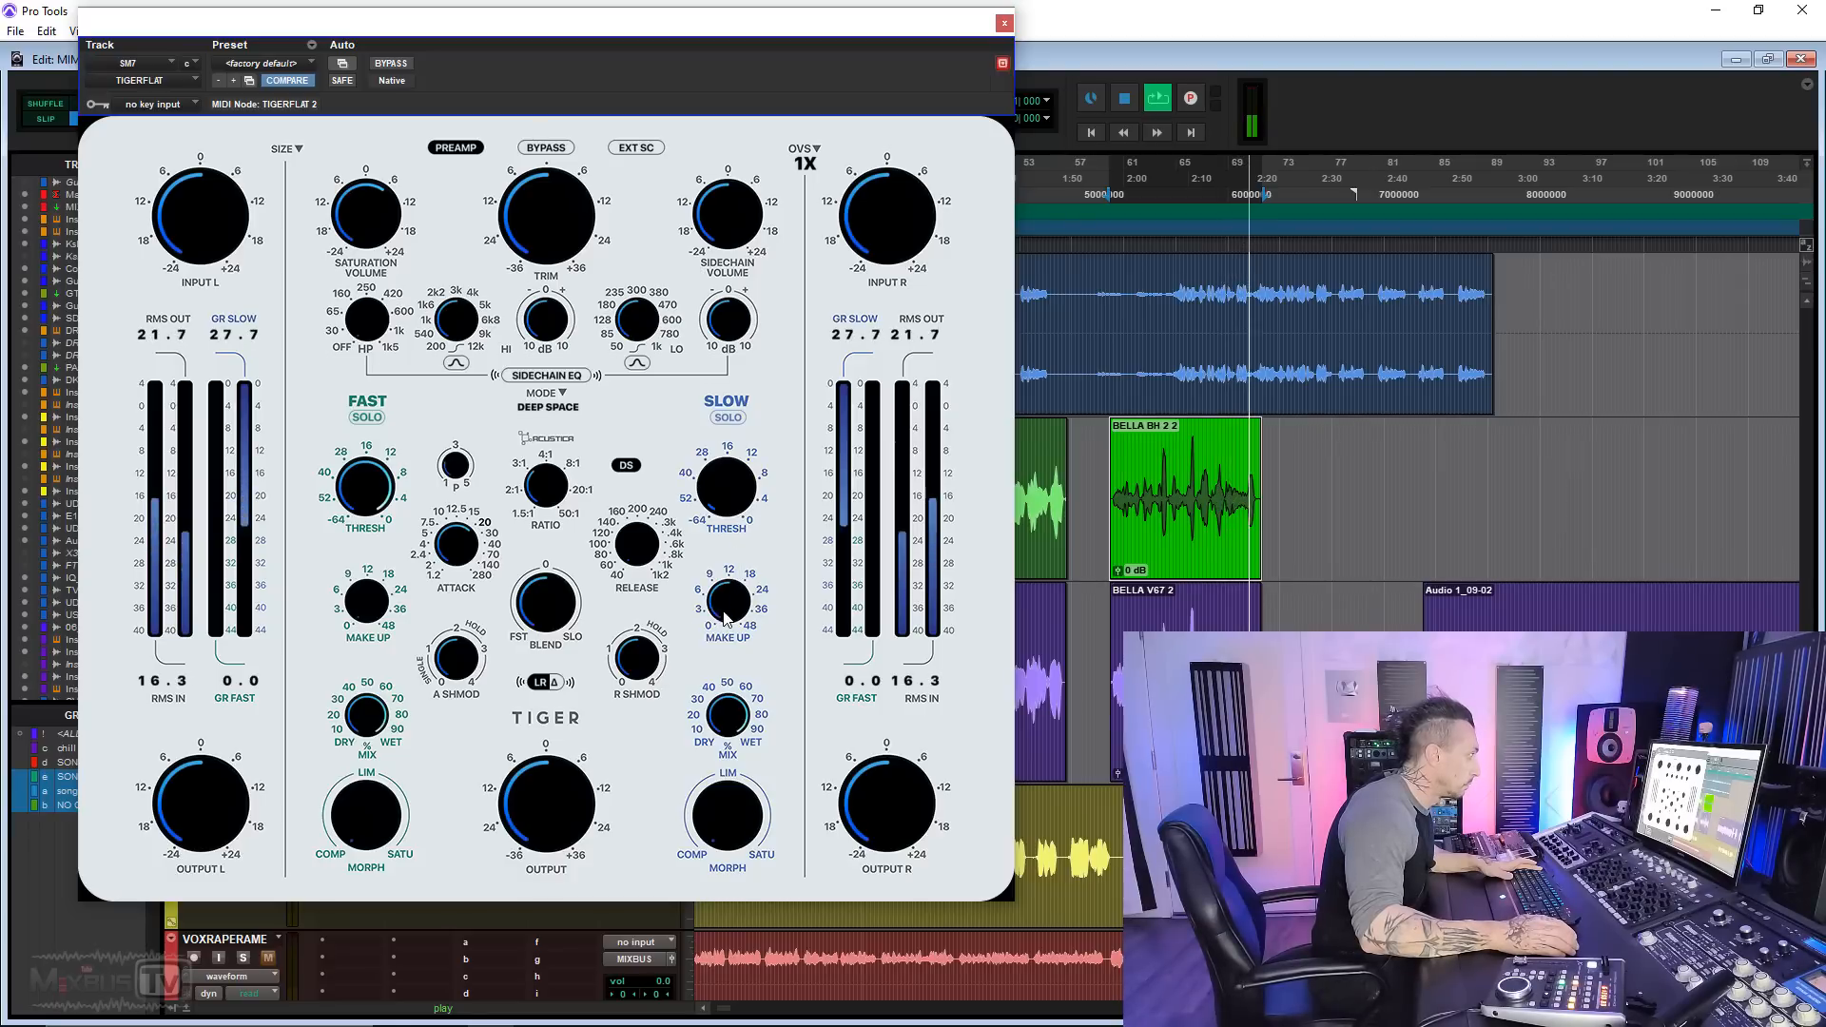
key(space)
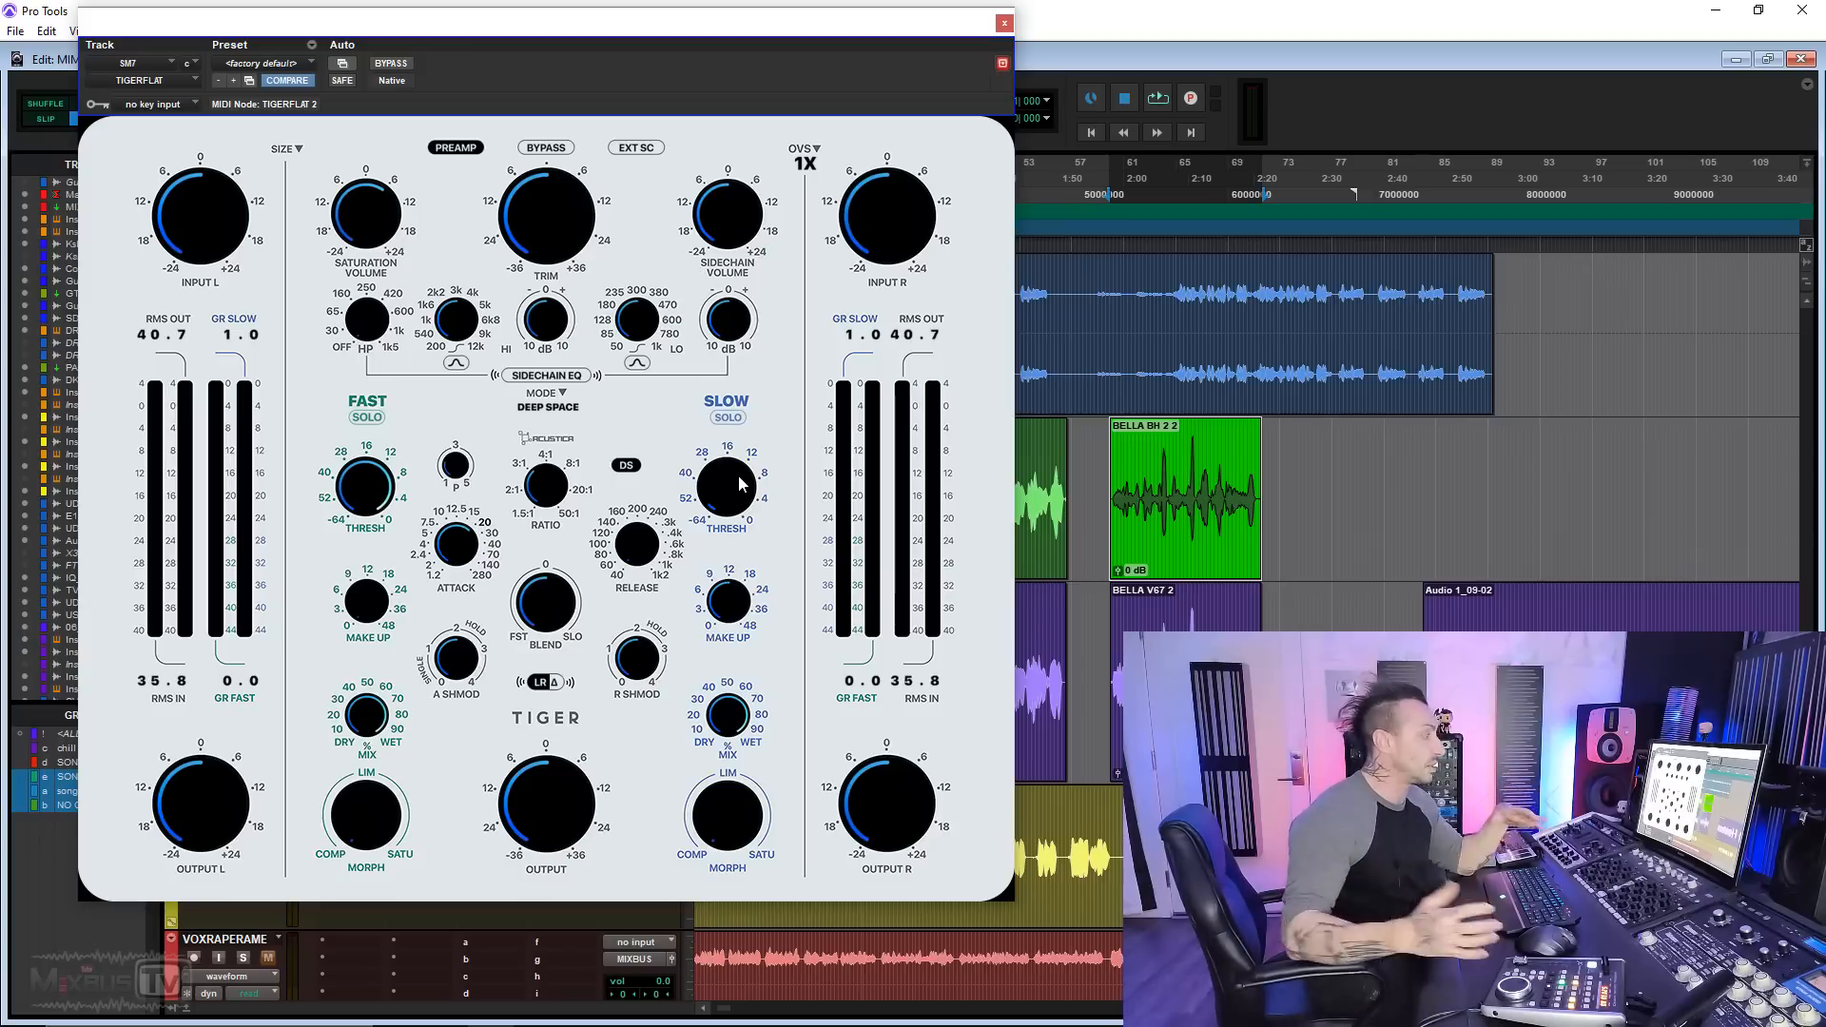
Step: Select the BELLA V67 2 vocal clip and adjust the fast and slow compressors' Morph in TigerFlat during playback
click(1167, 604)
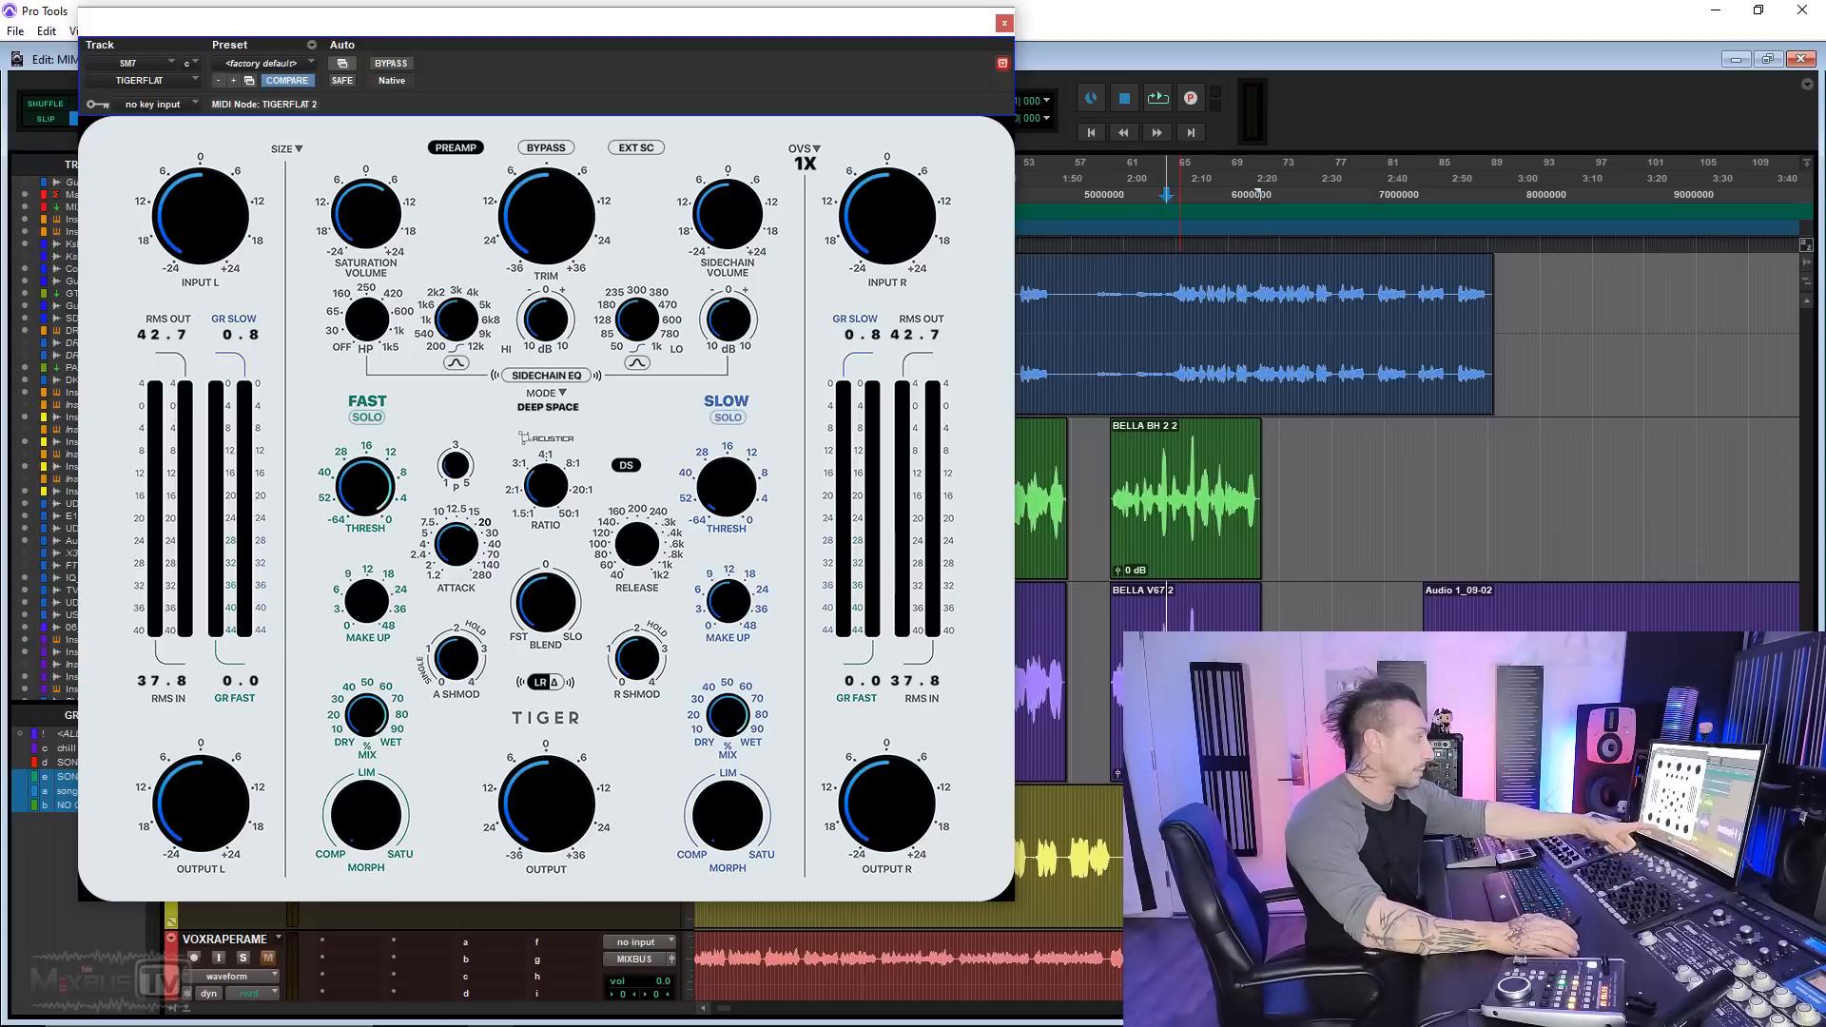
click(1185, 715)
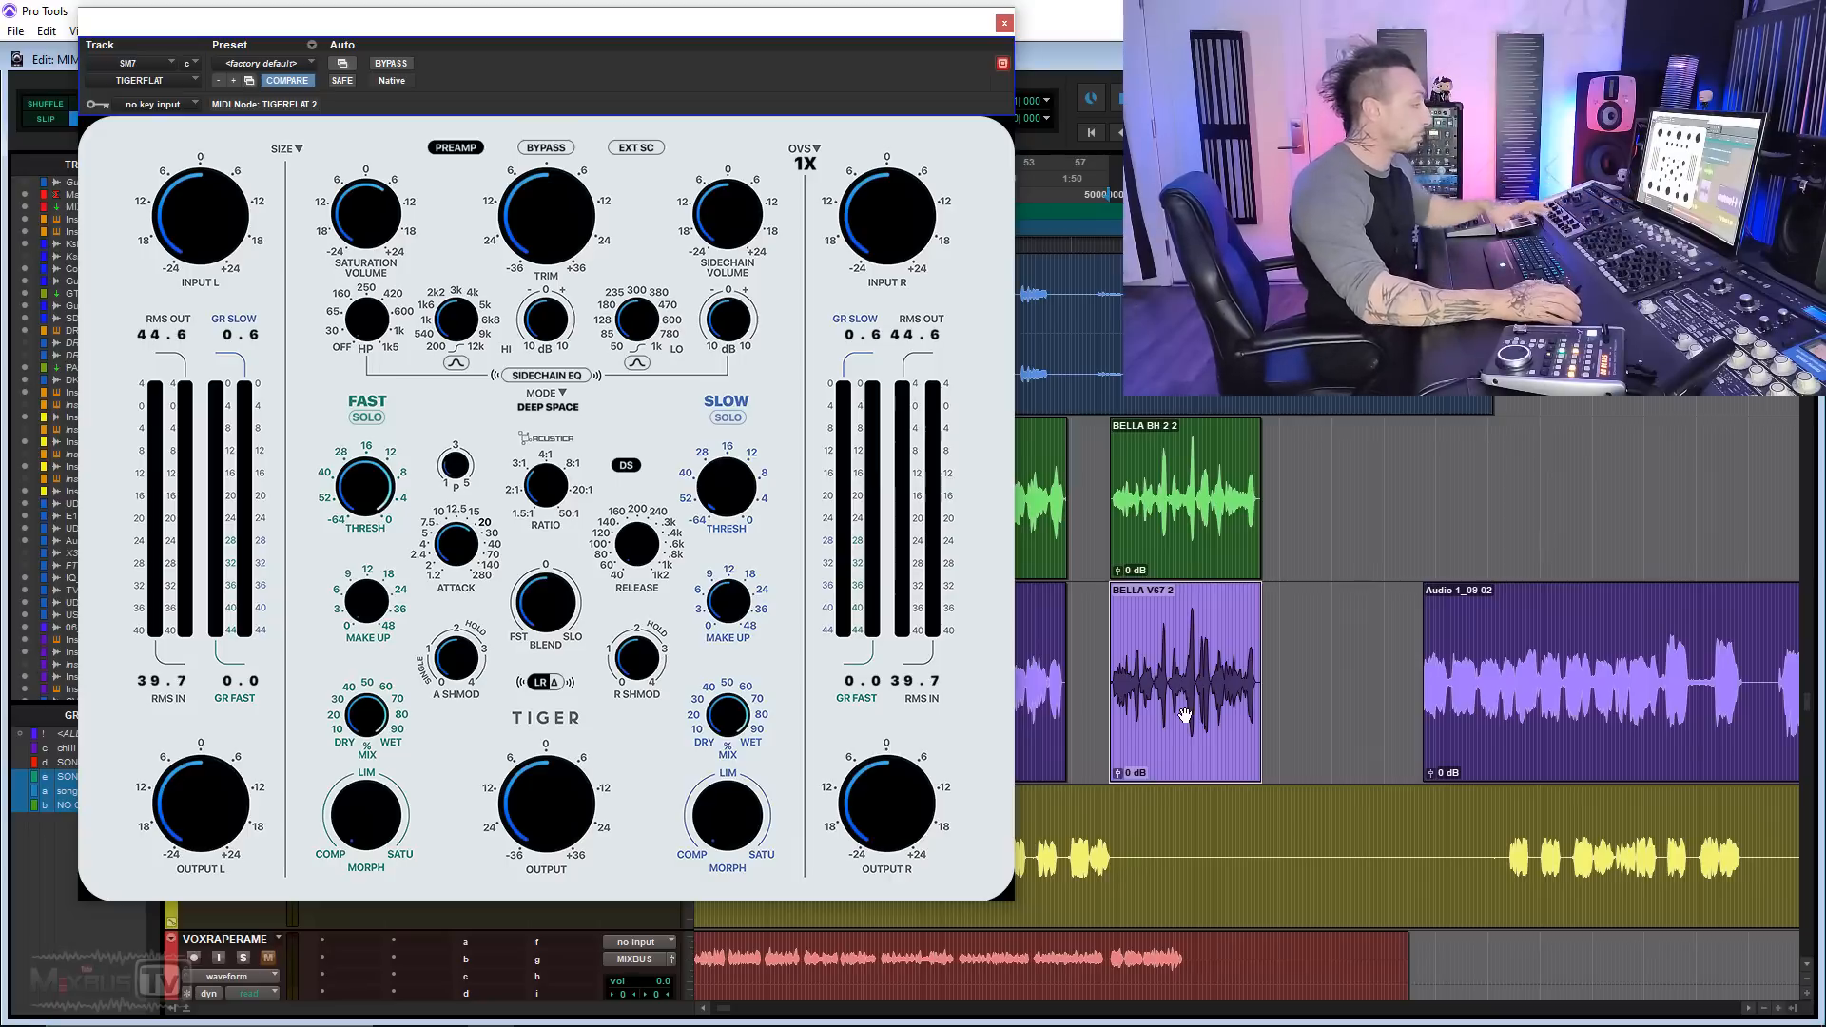
key(space)
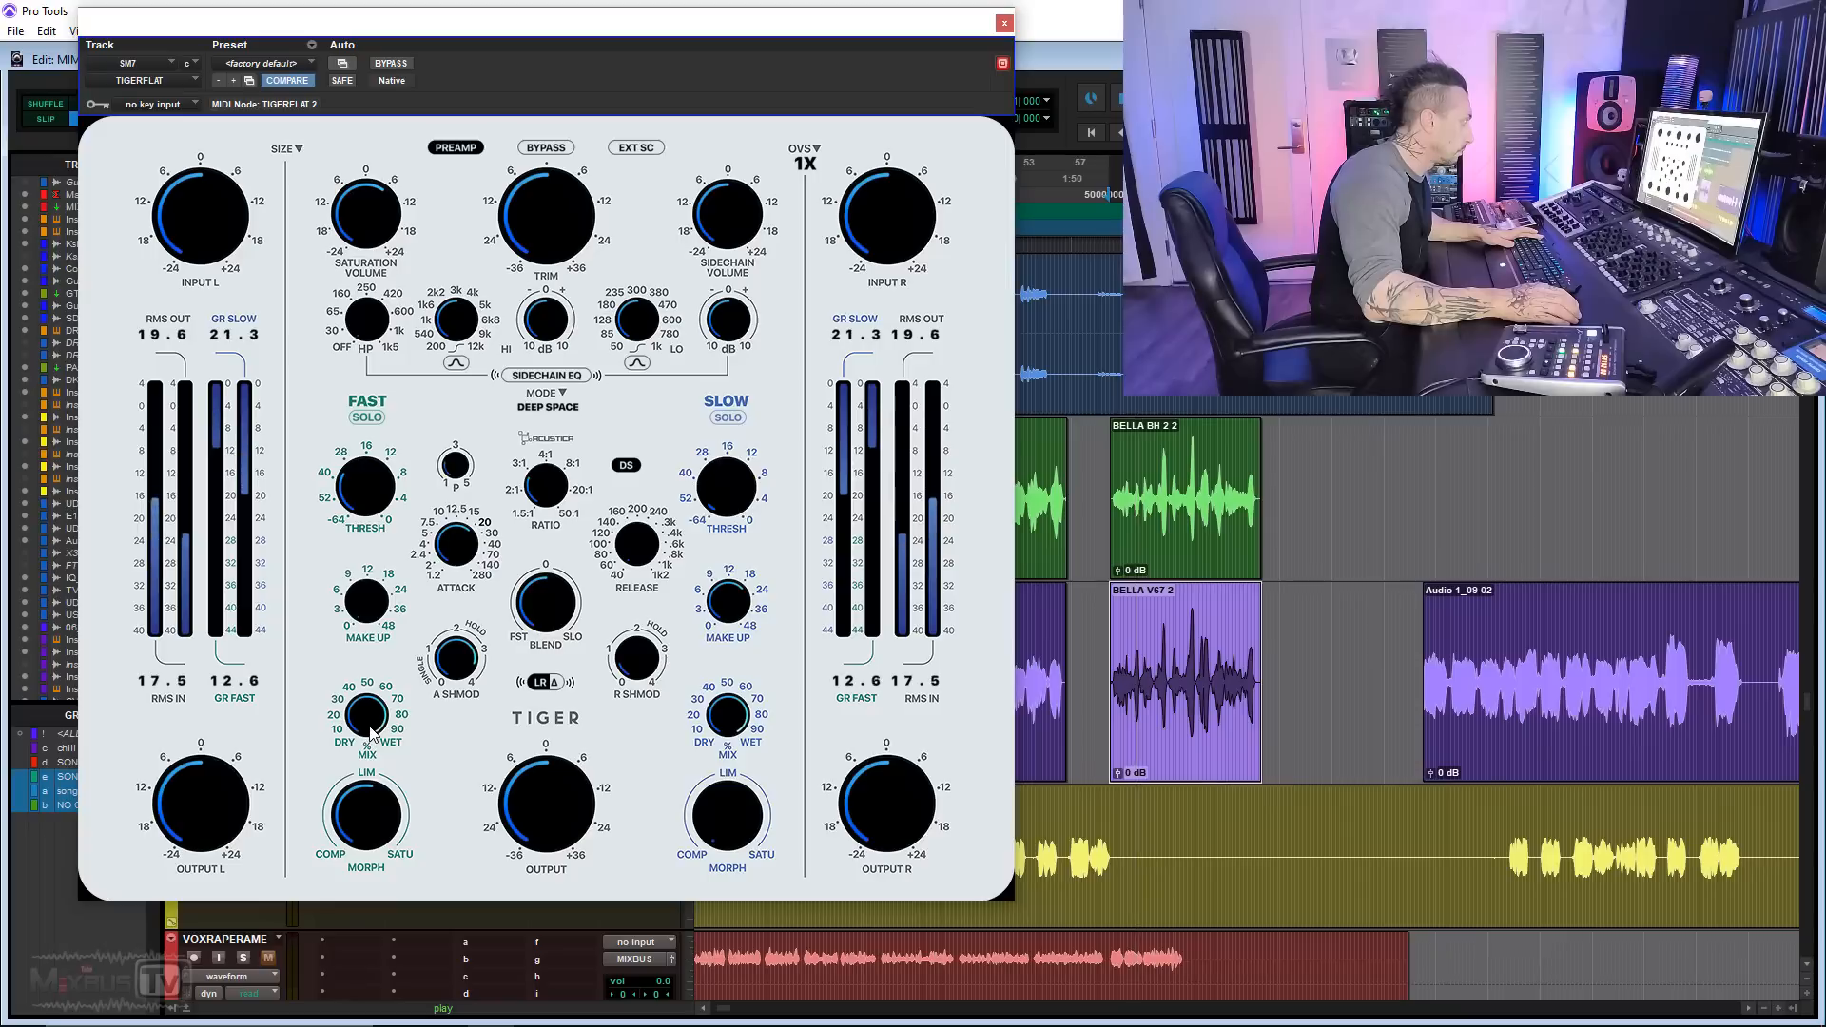
drag(369, 783, 370, 791)
drag(742, 809, 744, 785)
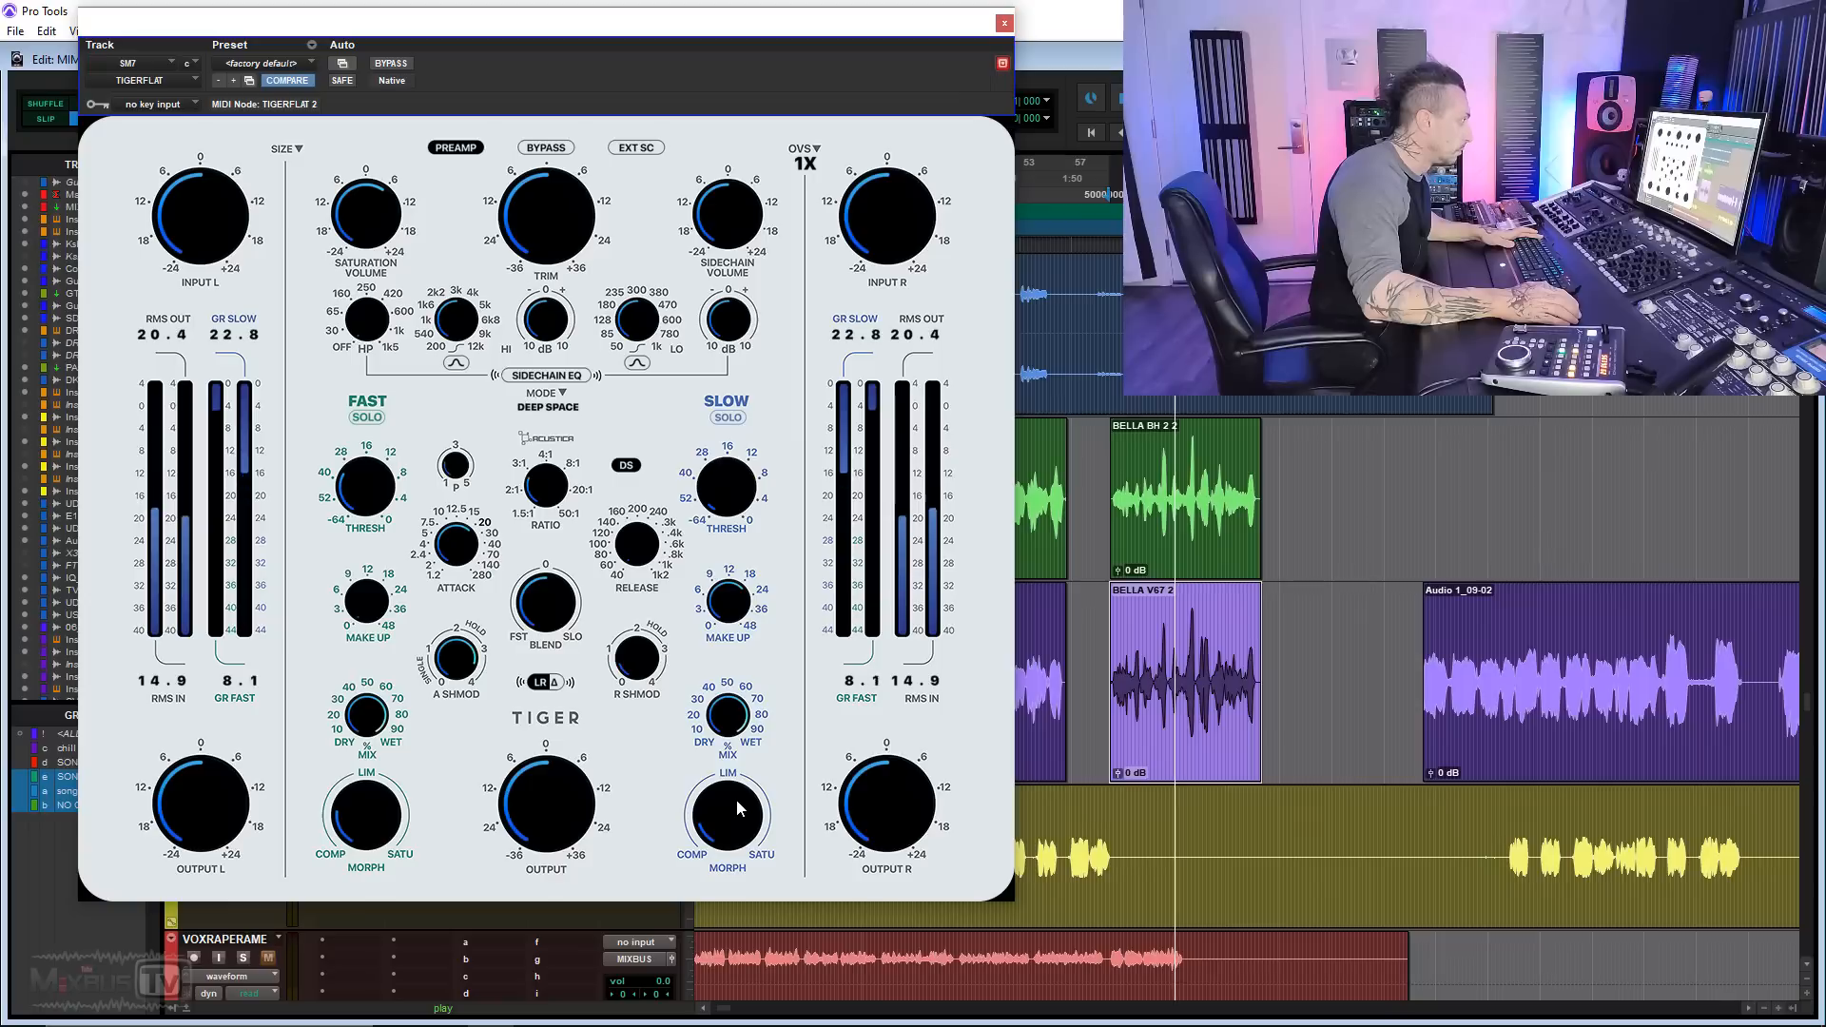
drag(736, 800, 720, 724)
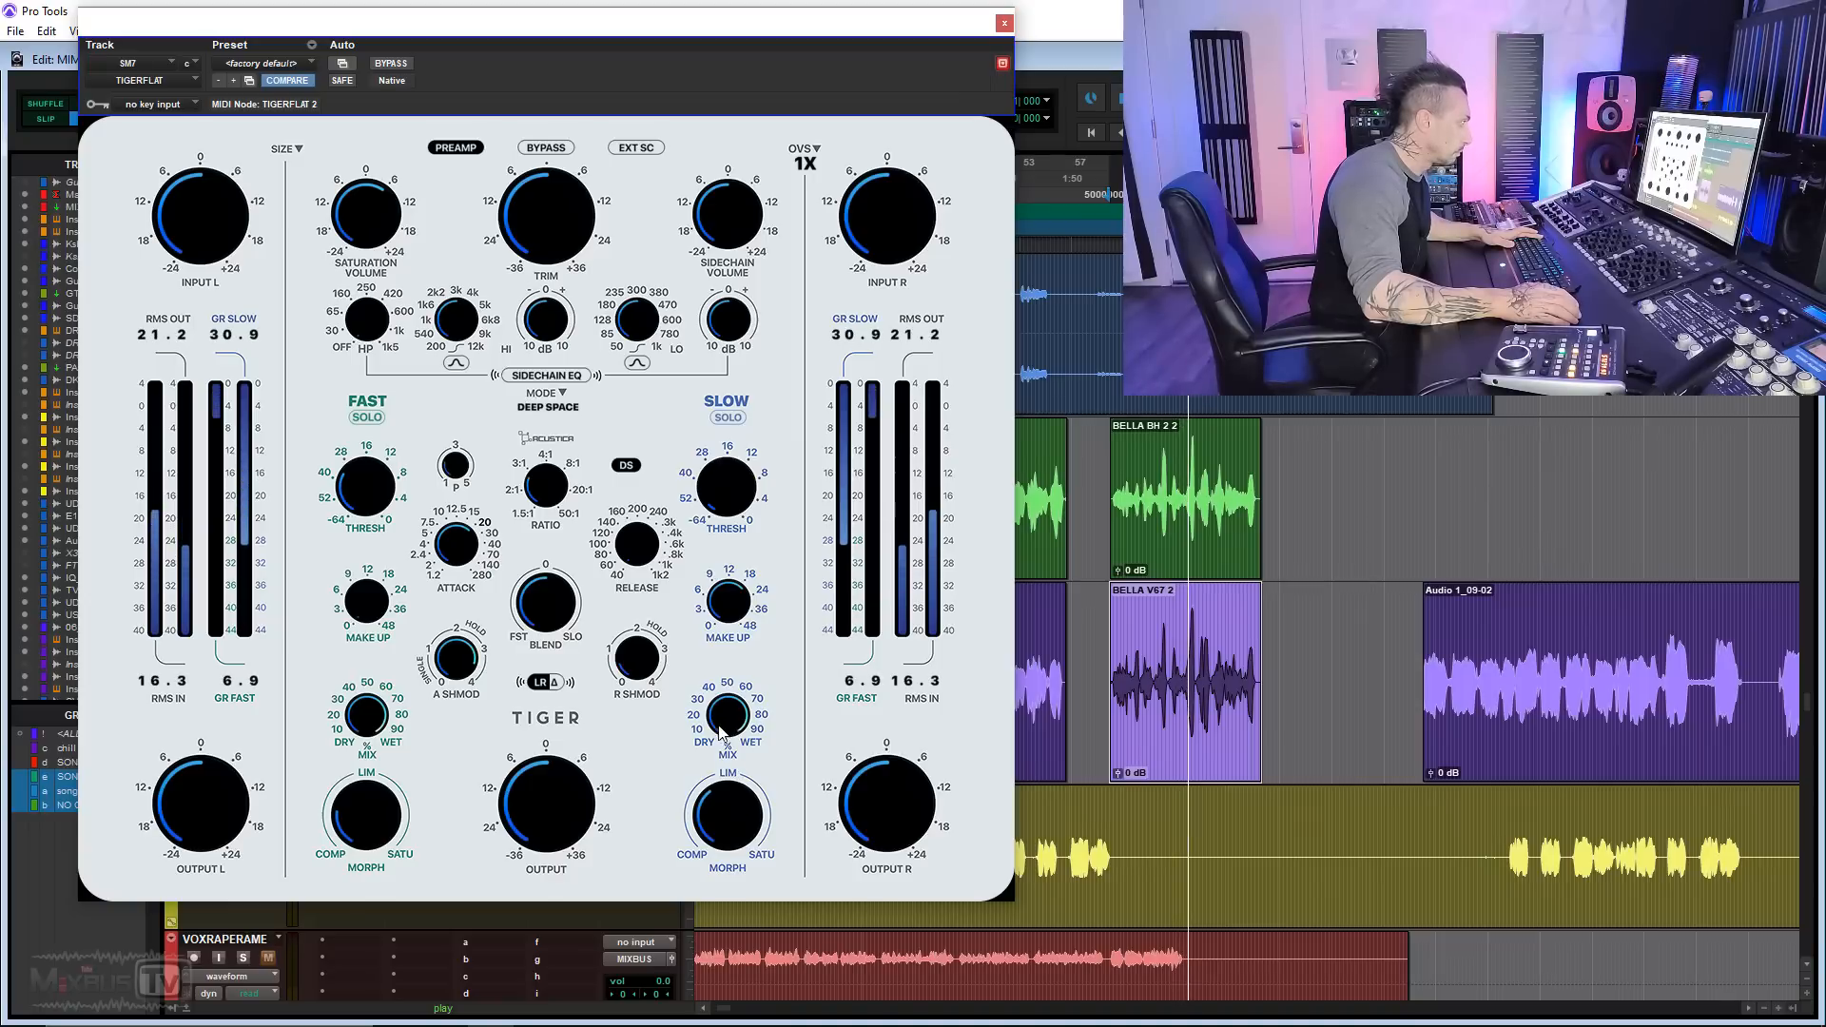